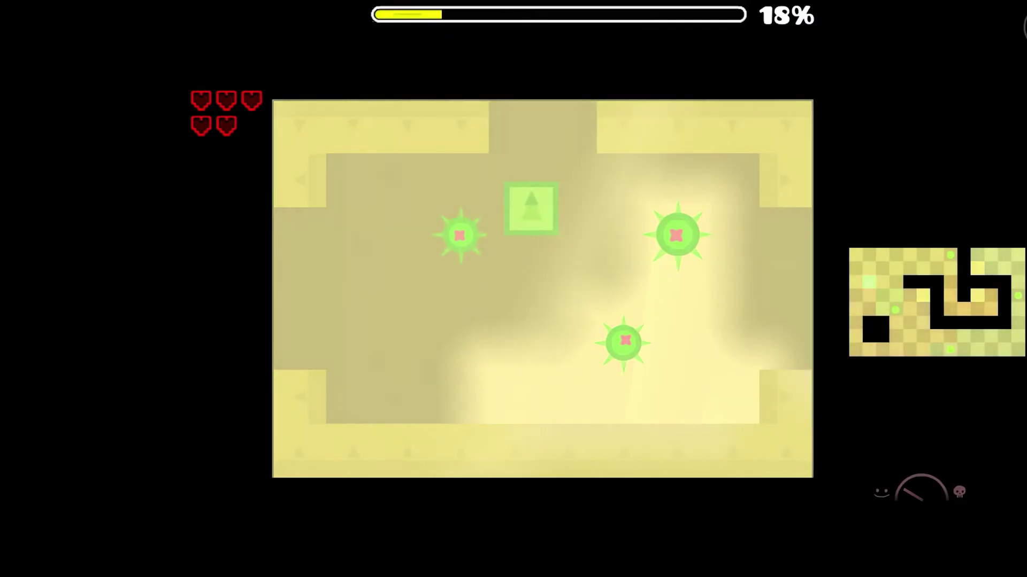
pyautogui.press('Up')
pyautogui.press('Right')
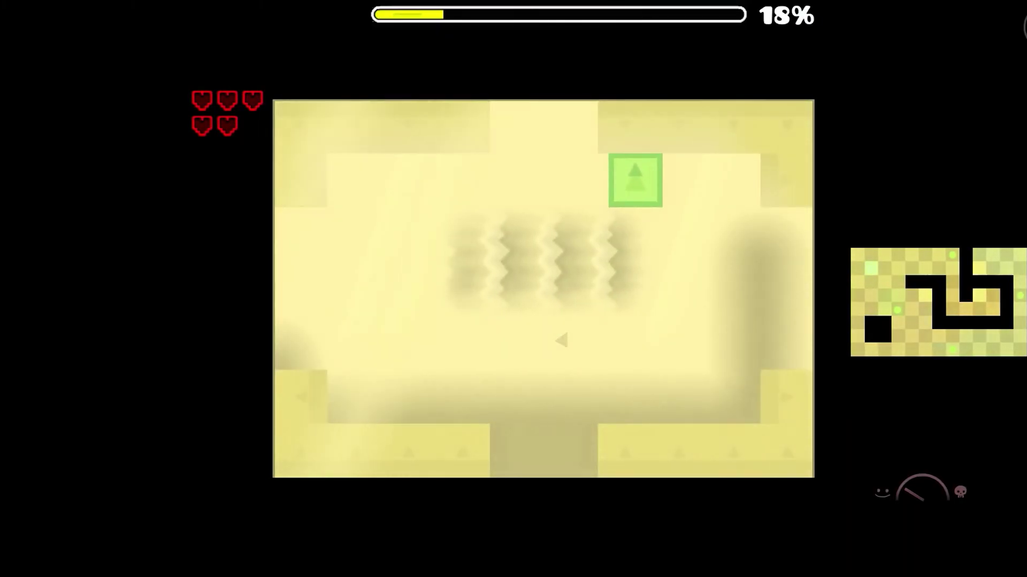
pyautogui.press('Left')
pyautogui.press('Up')
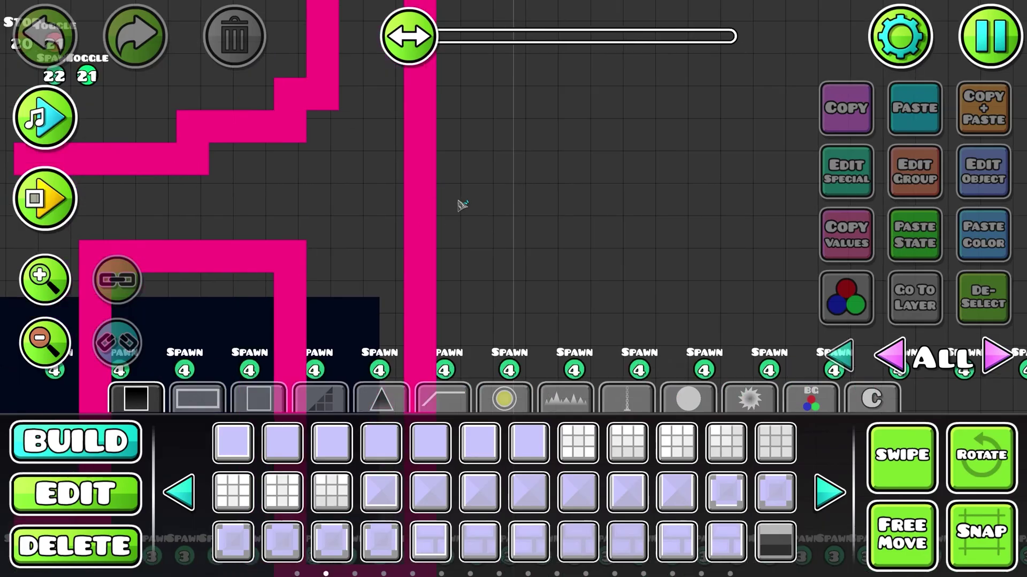
# - Examine the pink path, the spawn trigger rows and the trigger groups above the room
pyautogui.press('2')
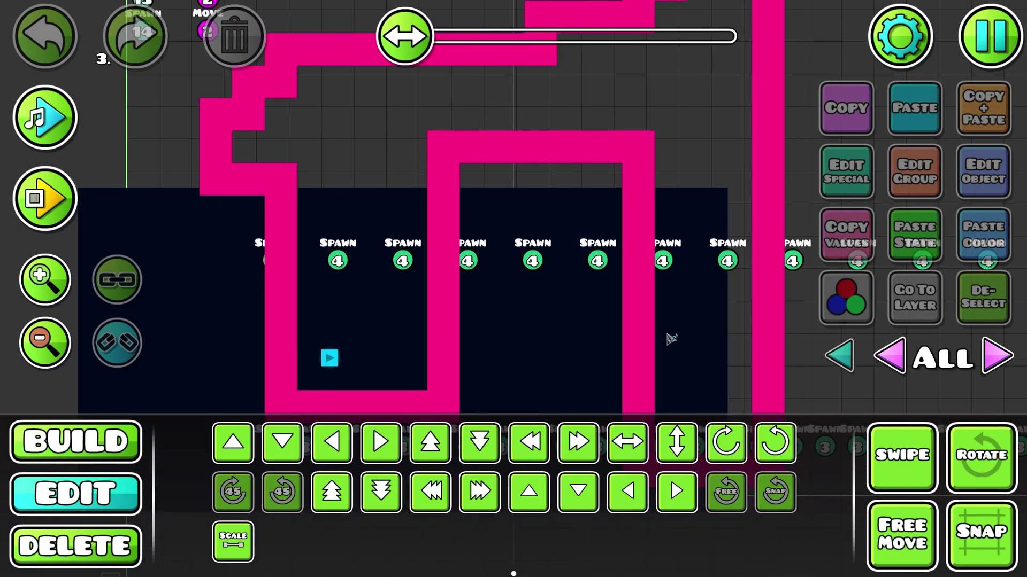
pyautogui.scroll(-3, 671, 338)
pyautogui.scroll(1, 513, 210)
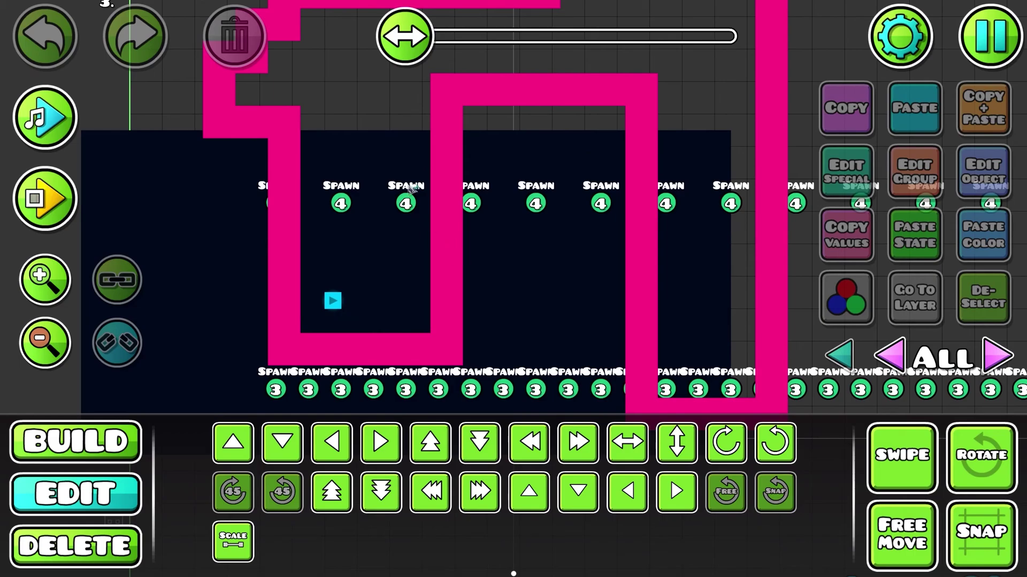
pyautogui.moveTo(372, 84); pyautogui.dragTo(410, 353)
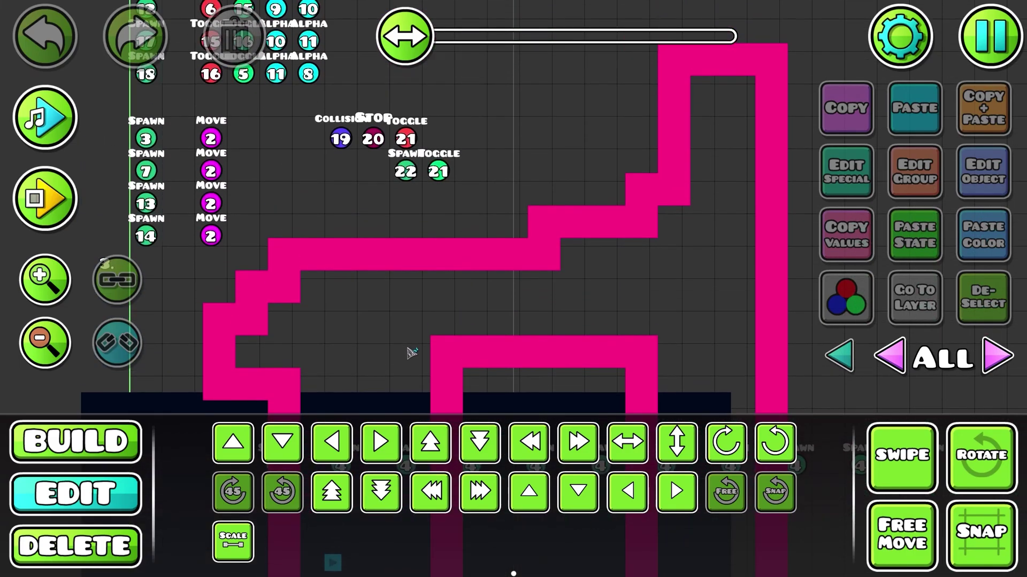
pyautogui.moveTo(721, 251); pyautogui.dragTo(612, 60)
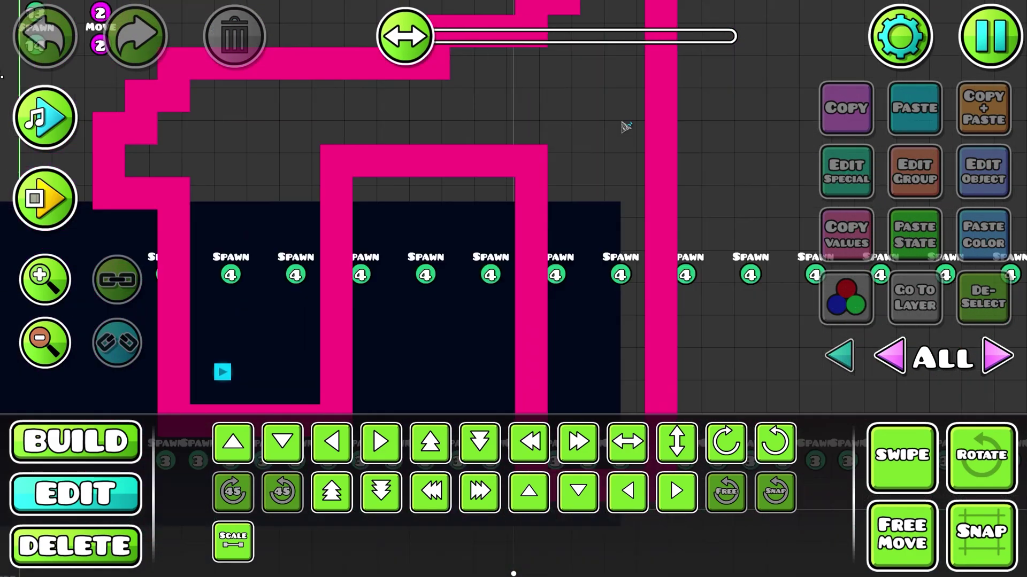
pyautogui.moveTo(422, 184); pyautogui.dragTo(722, 326)
pyautogui.scroll(5, 649, 217)
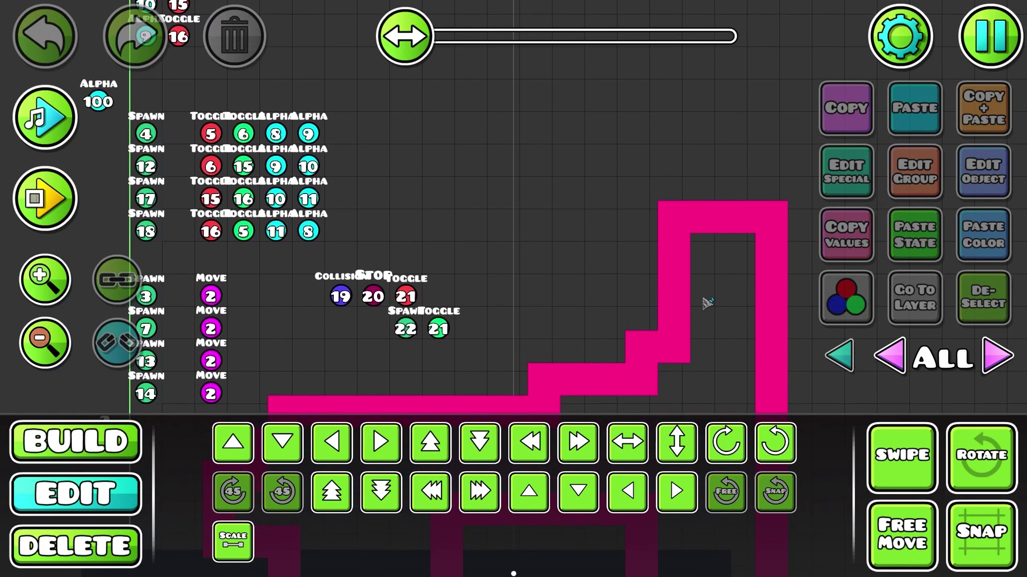
pyautogui.scroll(-7, 511, 315)
pyautogui.scroll(-10, 511, 315)
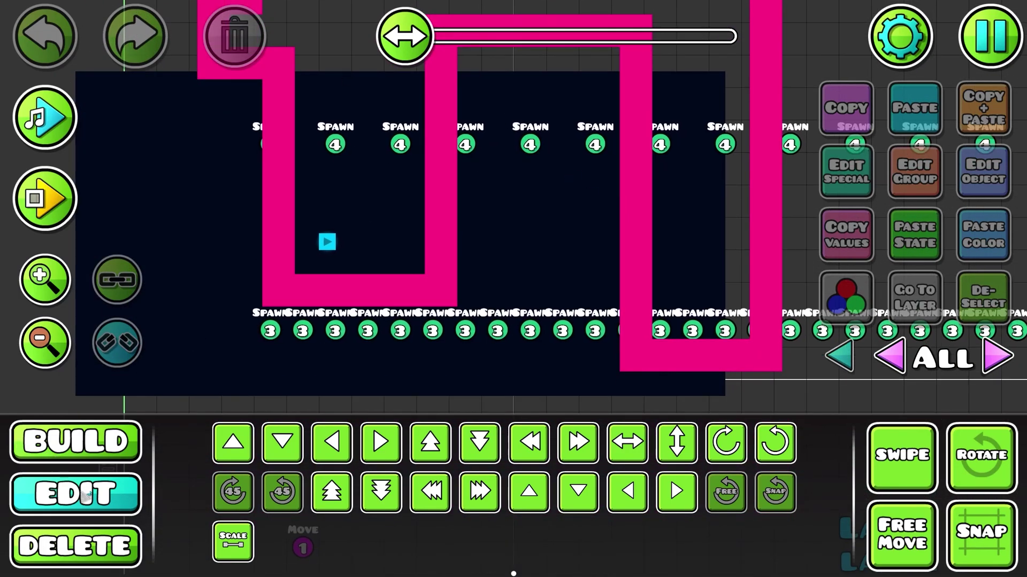
pyautogui.scroll(4, 486, 137)
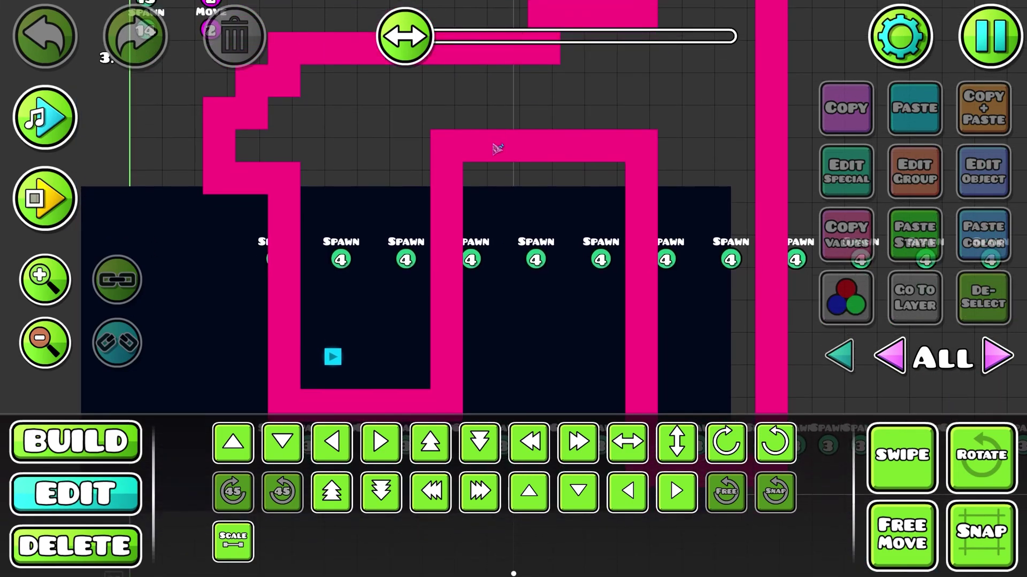
# - Go to the pink path's editor layer 3 and swipe-select blocks along the path's upper sections
pyautogui.click(501, 146)
pyautogui.click(915, 283)
pyautogui.click(909, 463)
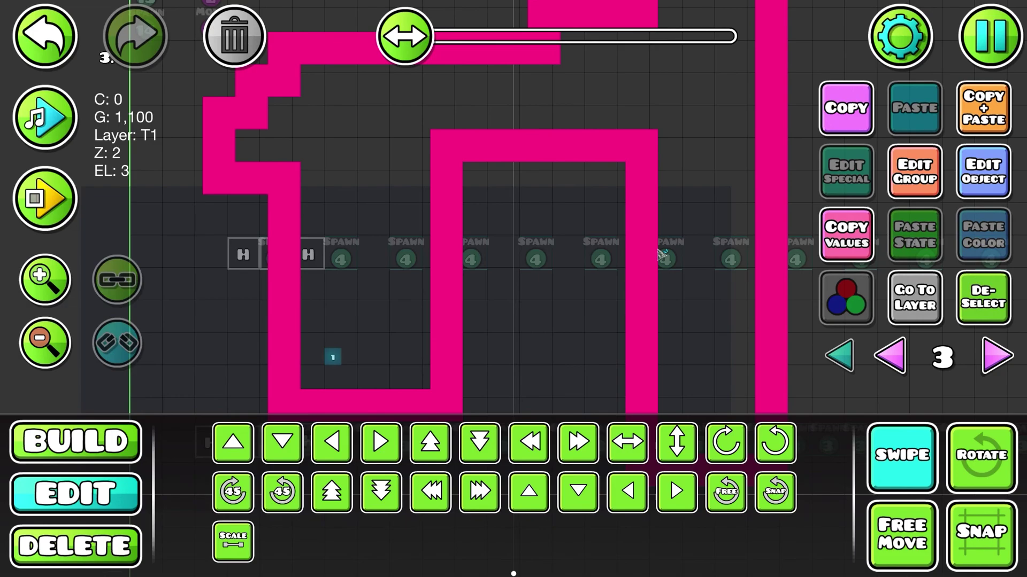
pyautogui.moveTo(393, 112); pyautogui.dragTo(708, 226)
pyautogui.click(914, 457)
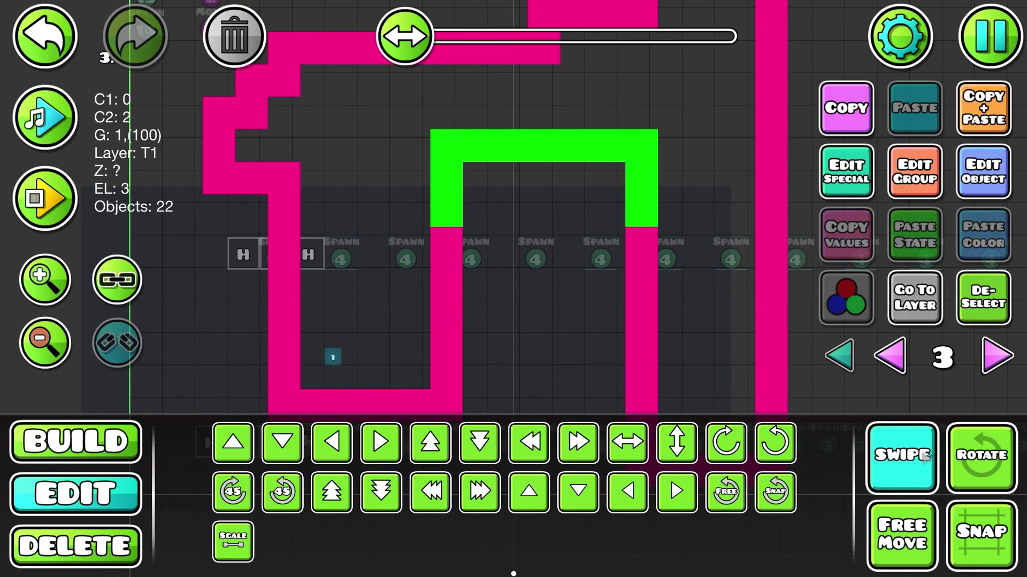
pyautogui.moveTo(660, 248); pyautogui.dragTo(711, 137)
pyautogui.click(881, 444)
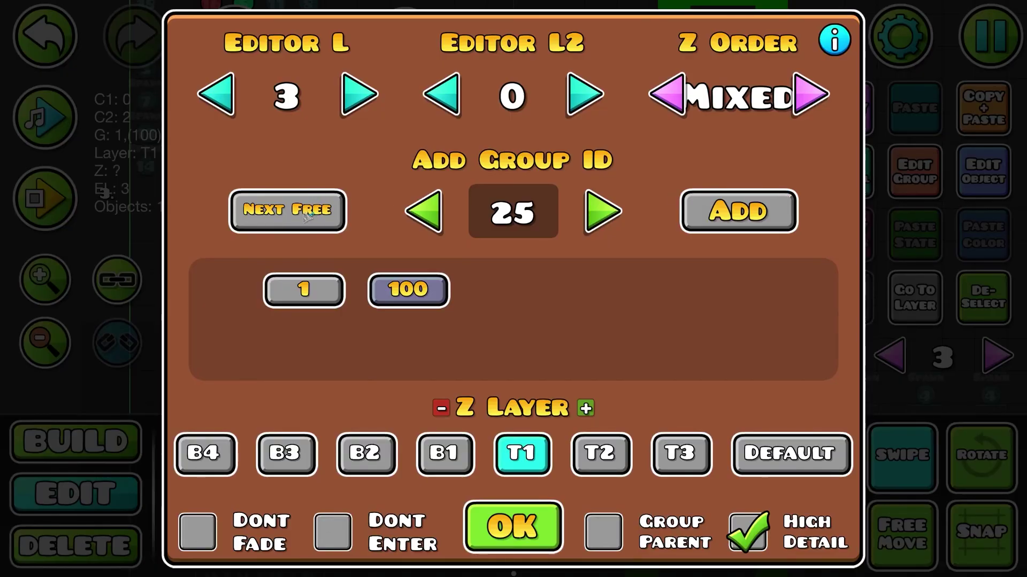
# - Add the next free group ID, 23, to the selected pink path blocks
pyautogui.click(307, 216)
pyautogui.click(307, 217)
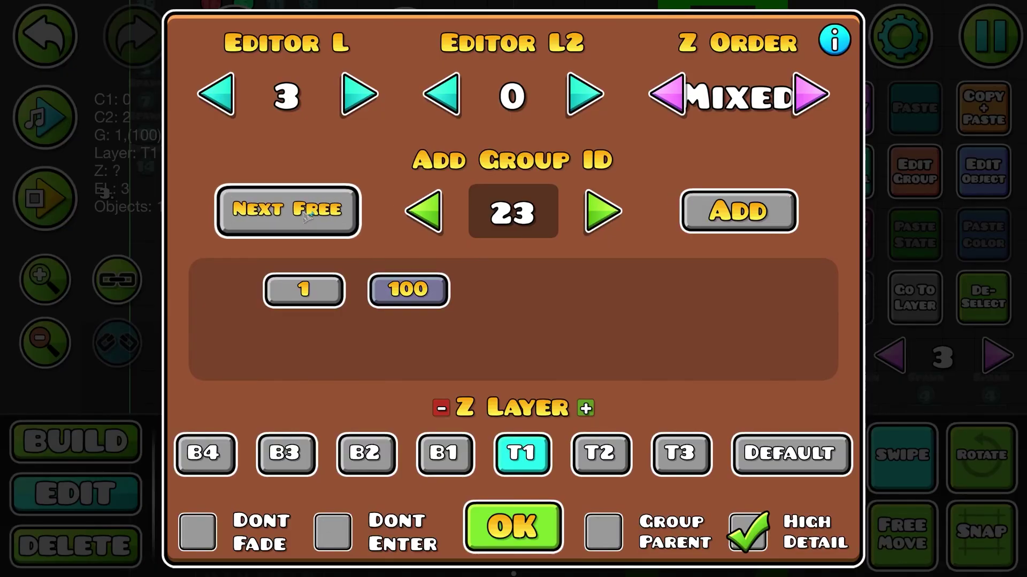
pyautogui.click(740, 211)
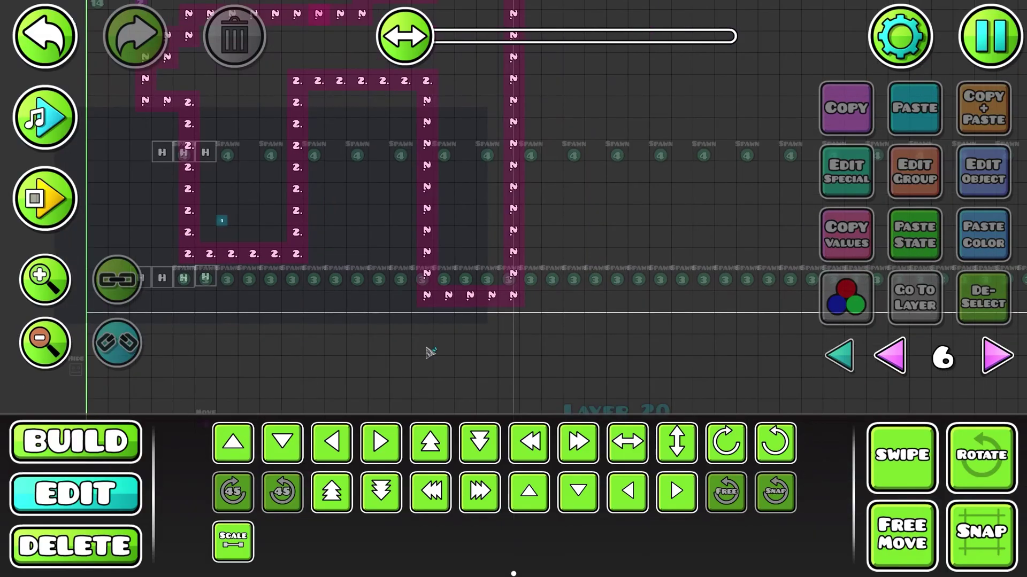
# - Place a collision block on editor layer 6, inside the arch of the pink path
pyautogui.click(902, 459)
pyautogui.click(902, 458)
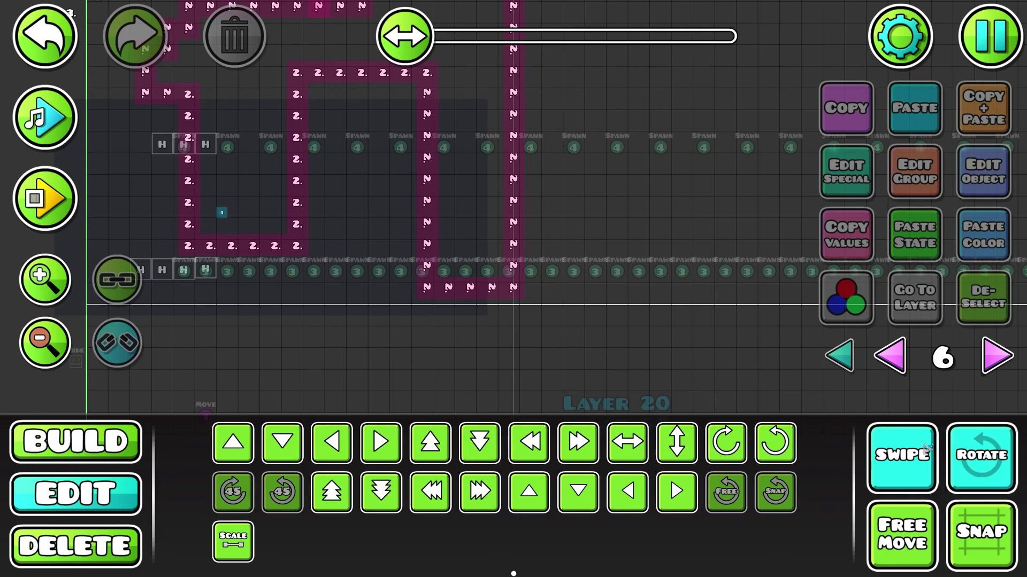
pyautogui.click(877, 469)
pyautogui.click(45, 275)
pyautogui.press('1')
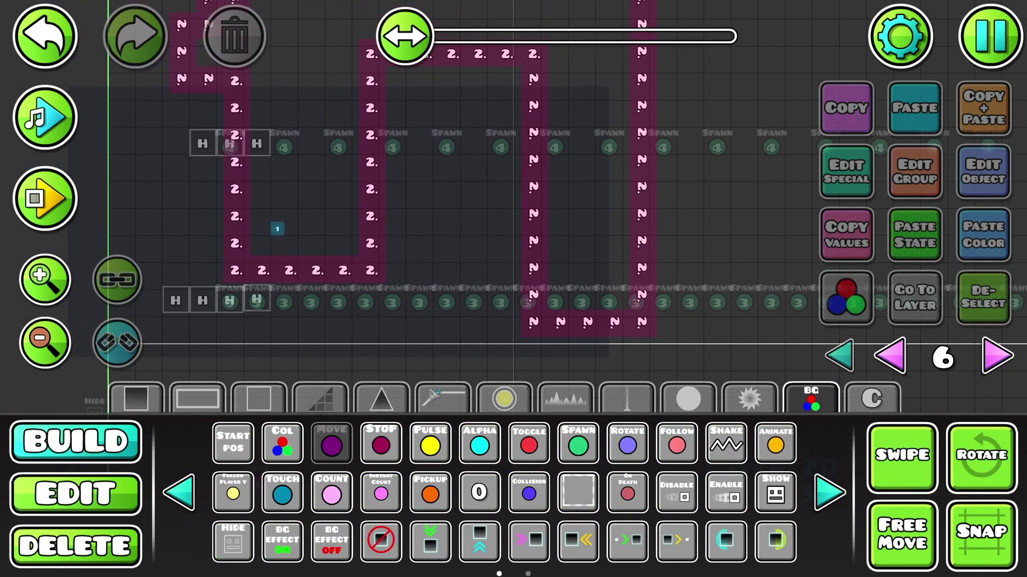
pyautogui.click(580, 489)
pyautogui.click(423, 226)
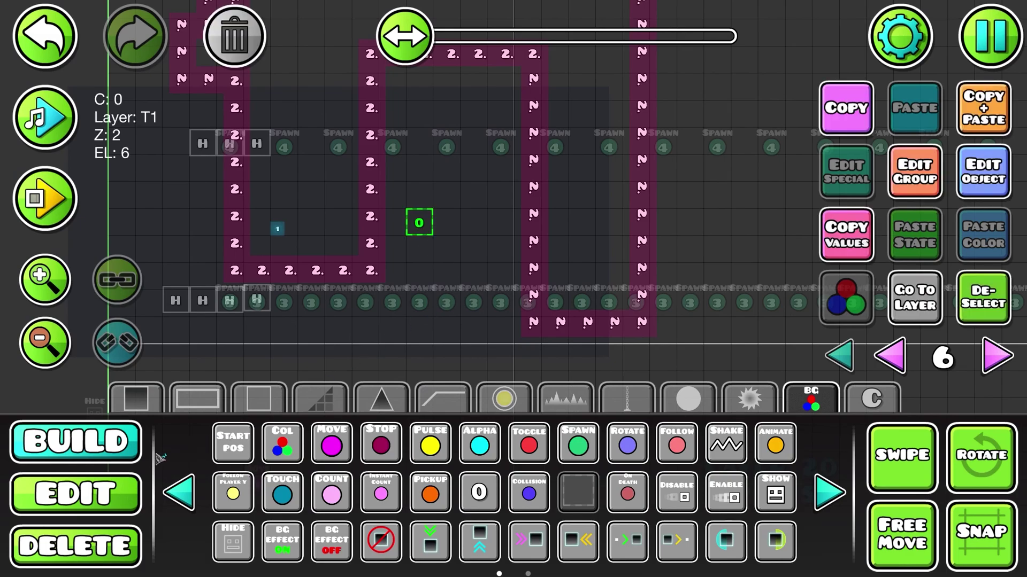
# - Scale the collision block to 2.00 and configure it as a dynamic block with Block ID 4
pyautogui.click(106, 490)
pyautogui.click(232, 541)
pyautogui.moveTo(360, 183); pyautogui.dragTo(600, 183)
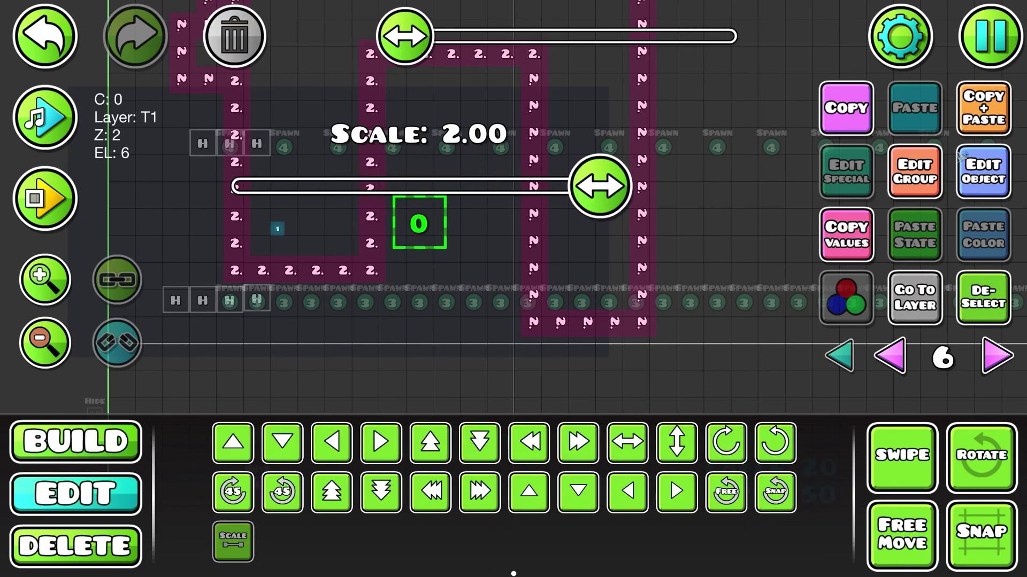
pyautogui.click(984, 161)
pyautogui.click(612, 213)
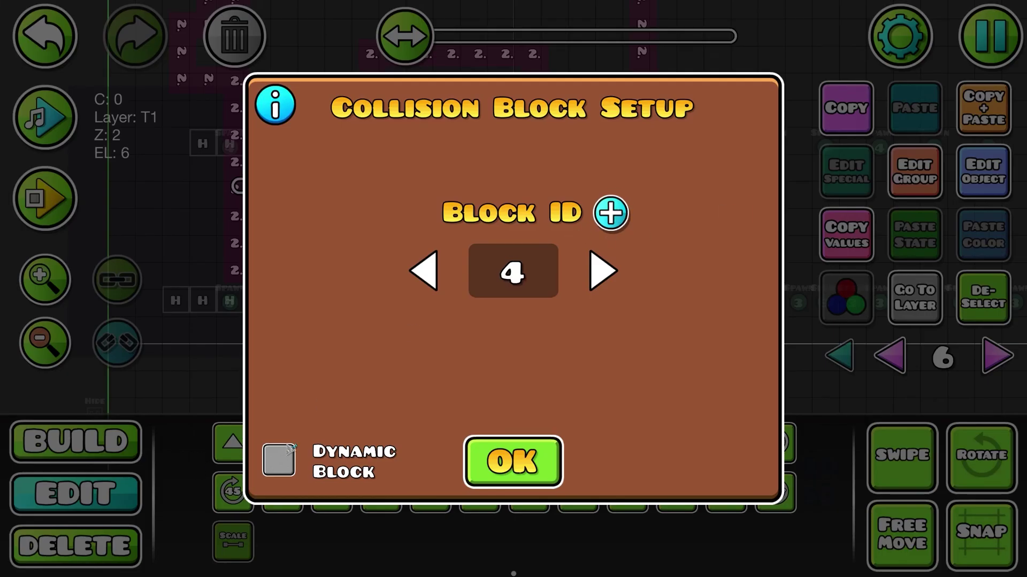
pyautogui.click(279, 460)
pyautogui.press('Escape')
# - Move the Block ID 4 collision block down to the room's floor, beside the lower corner of the pink path
pyautogui.press('s')
pyautogui.press('s')
pyautogui.press('s')
pyautogui.press('d')
pyautogui.press('s')
pyautogui.press('d')
pyautogui.press('d')
pyautogui.press('d')
pyautogui.press('d')
pyautogui.press('d')
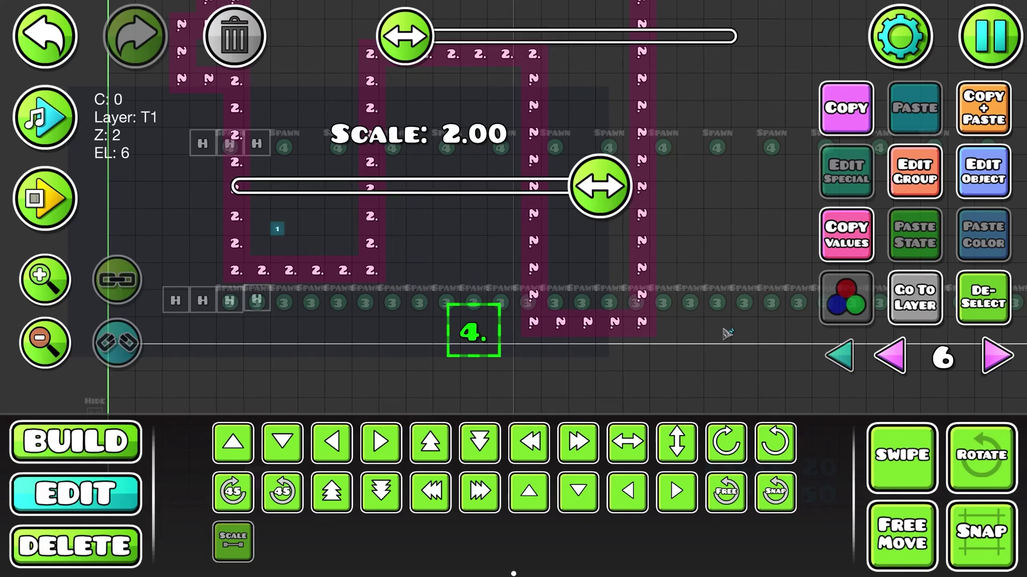
pyautogui.press('a')
# - Duplicate the Block ID 4 collision block leftward into a row of eight along the room's floor
pyautogui.click(991, 128)
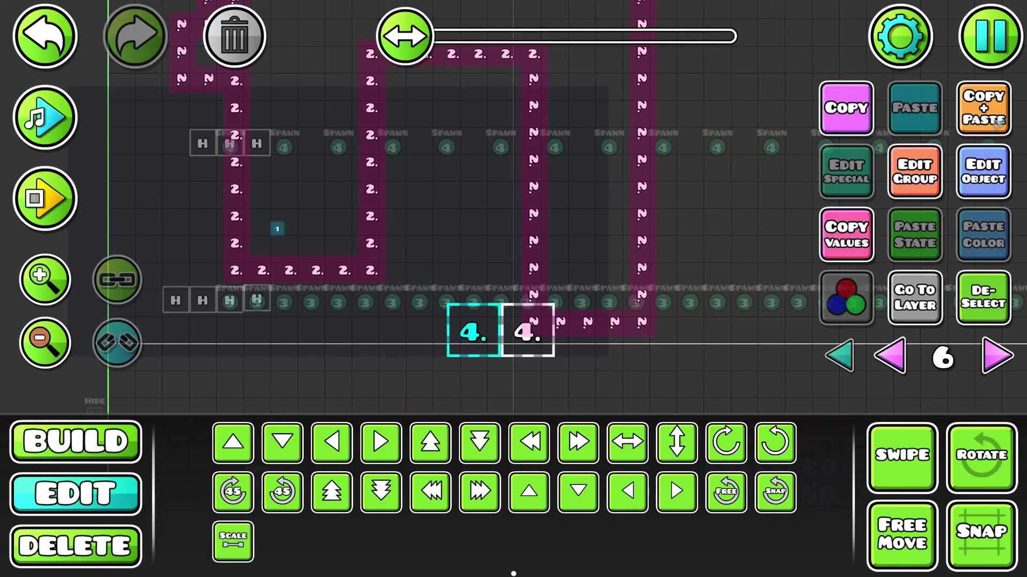
pyautogui.click(992, 127)
pyautogui.click(993, 126)
pyautogui.click(996, 124)
pyautogui.click(996, 124)
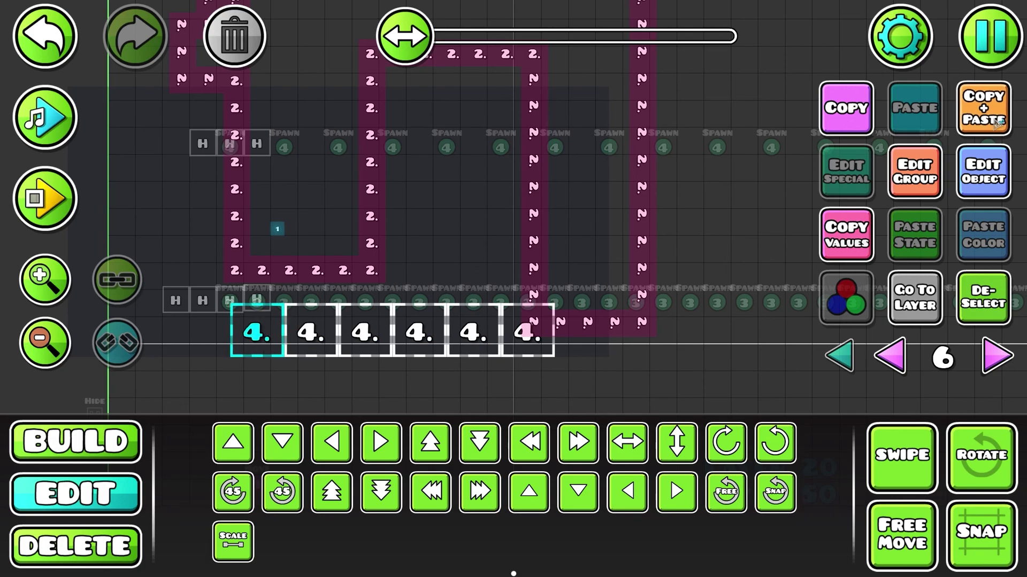
pyautogui.click(995, 124)
pyautogui.click(995, 125)
# - Set a copy above the floor row's left end to Block ID 5 and shift it left as the side wall's start
pyautogui.moveTo(149, 330); pyautogui.dragTo(149, 277)
pyautogui.click(982, 171)
pyautogui.click(625, 204)
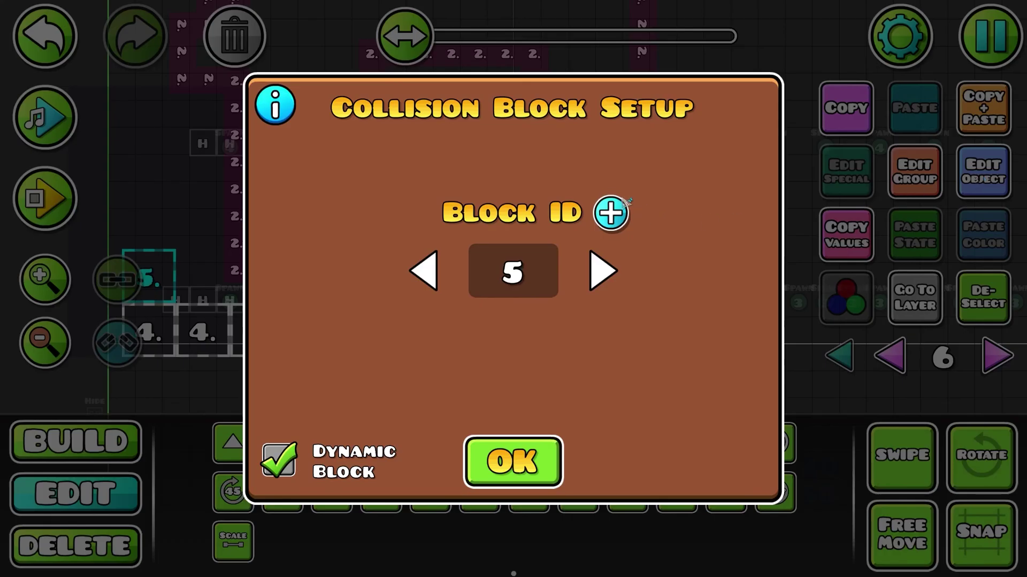
pyautogui.press('Escape')
pyautogui.press('a')
pyautogui.moveTo(490, 265); pyautogui.dragTo(703, 225)
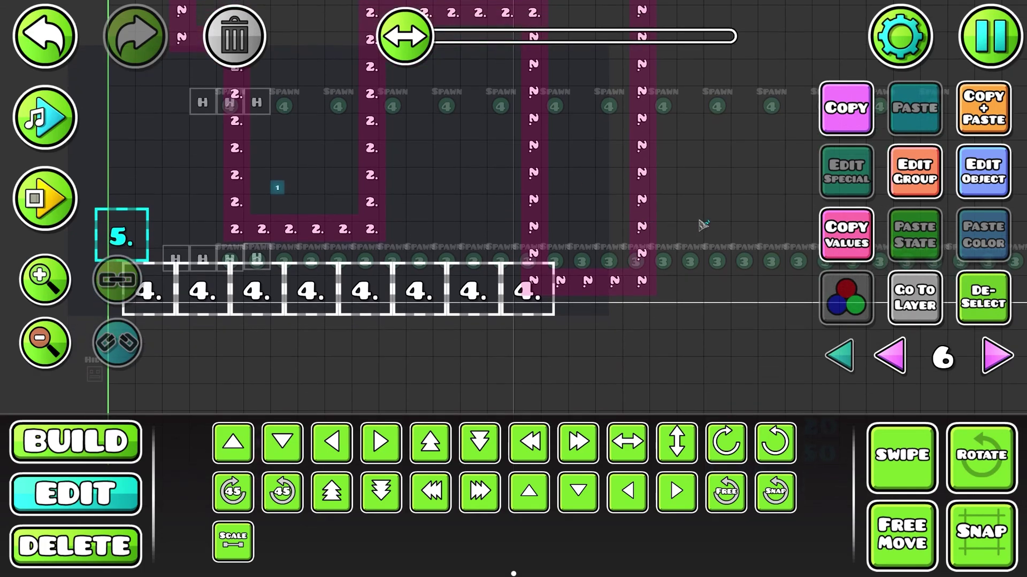
# - Complete the collision frame with three ID 5 blocks on the left wall, seven ID 6 on the ceiling and three ID 7 on the right wall
pyautogui.click(962, 131)
pyautogui.click(962, 131)
pyautogui.click(962, 131)
pyautogui.moveTo(422, 296); pyautogui.dragTo(422, 372)
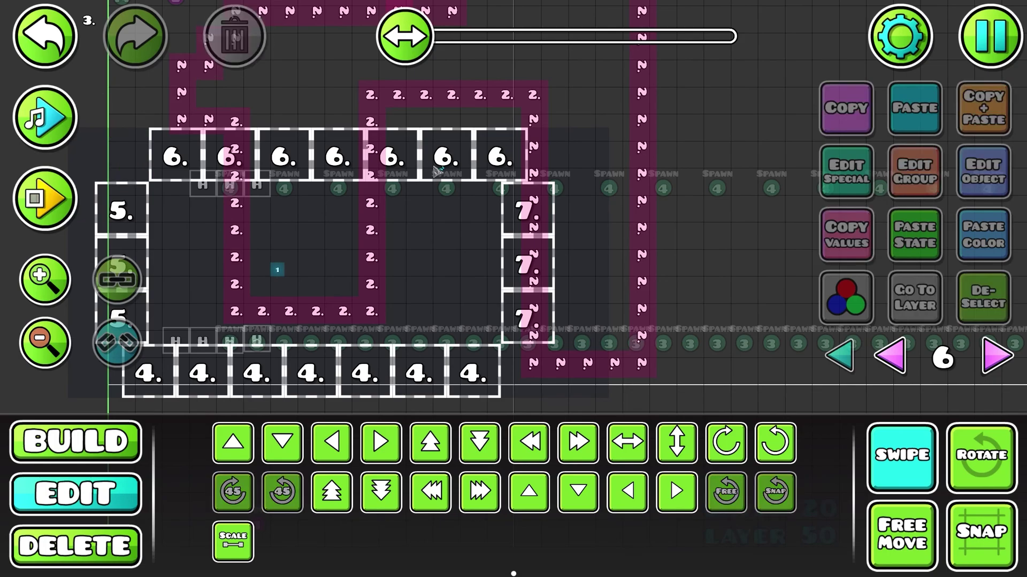
# - Select all collision blocks of the room frame and add group ID 1 to them
pyautogui.moveTo(526, 136); pyautogui.dragTo(141, 381)
pyautogui.click(914, 172)
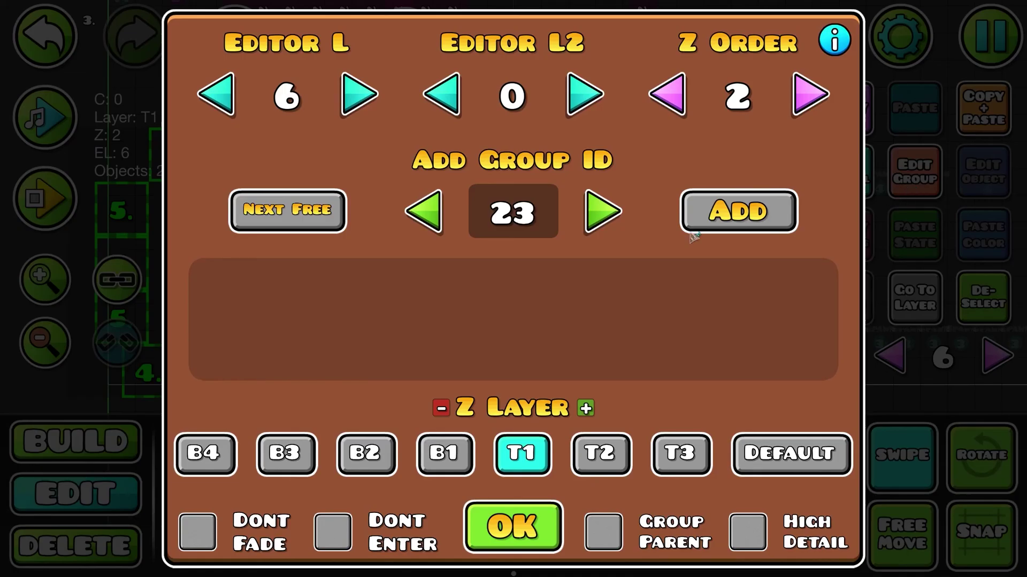
pyautogui.click(530, 233)
pyautogui.press('BackSpace')
pyautogui.press('BackSpace')
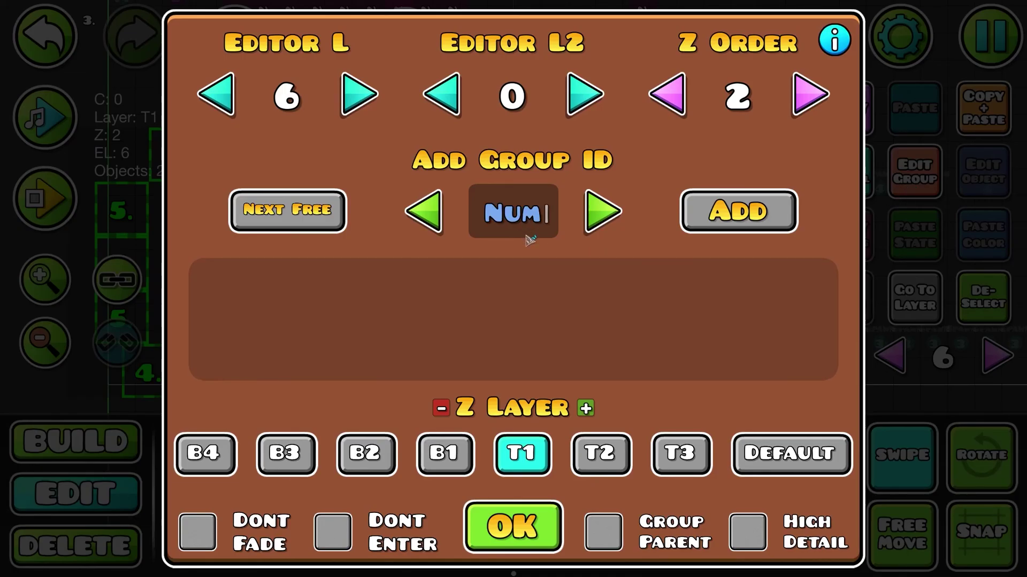
pyautogui.write('1')
pyautogui.click(738, 211)
pyautogui.press('Escape')
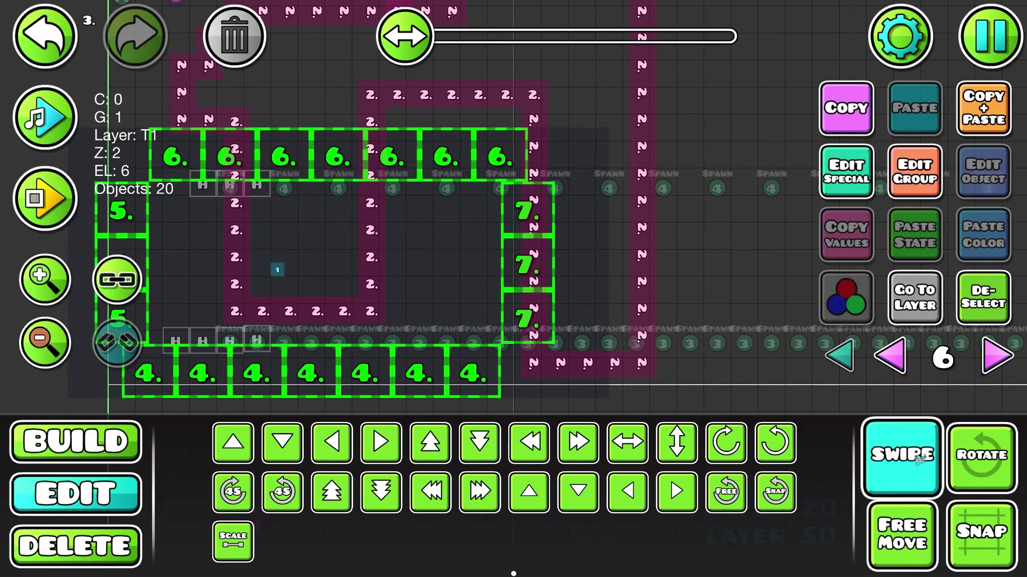
# - Save the level, playtest it with the collision frame in place and return to the editor
pyautogui.press('Escape')
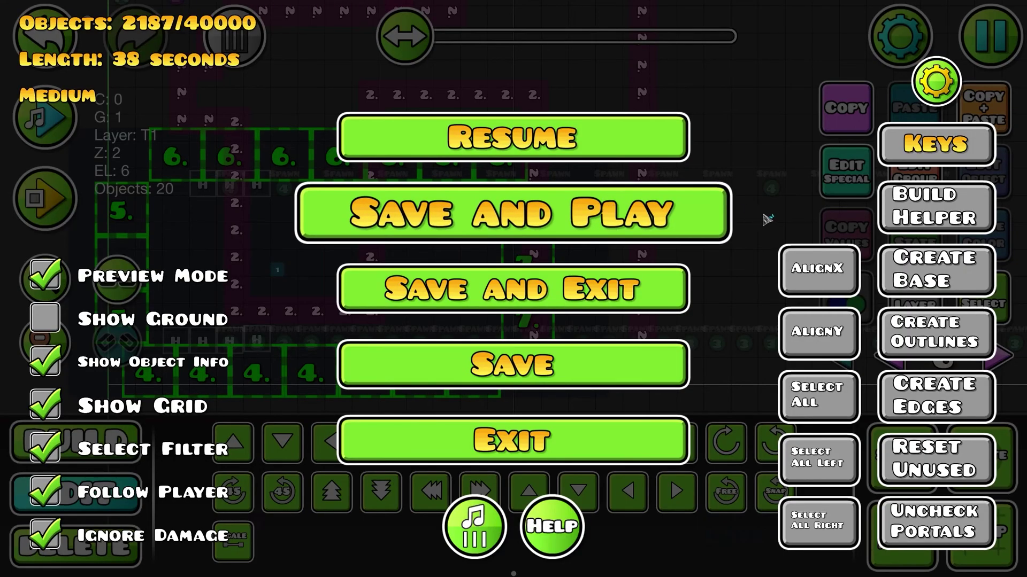
pyautogui.press('Return')
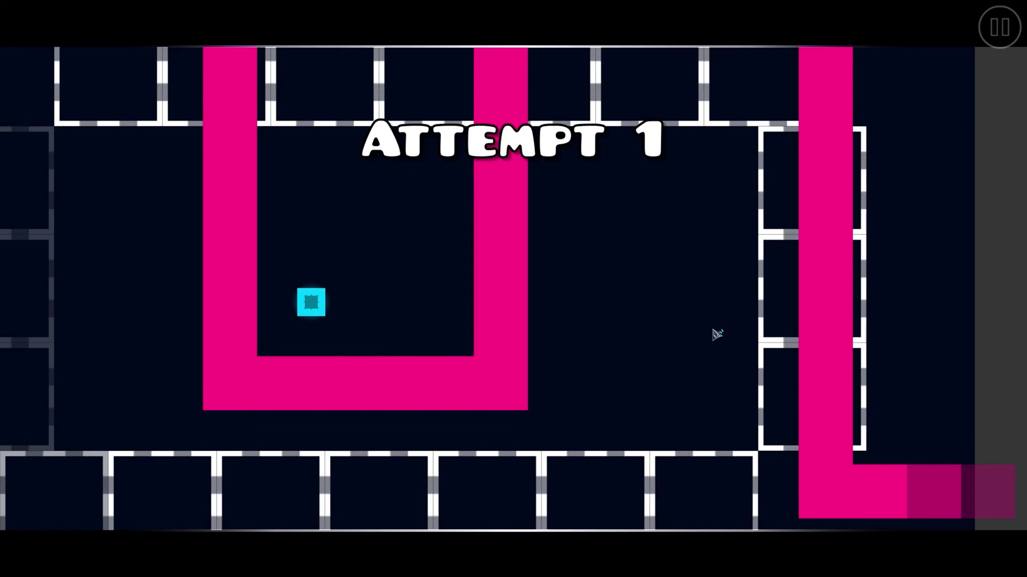
pyautogui.press('Escape')
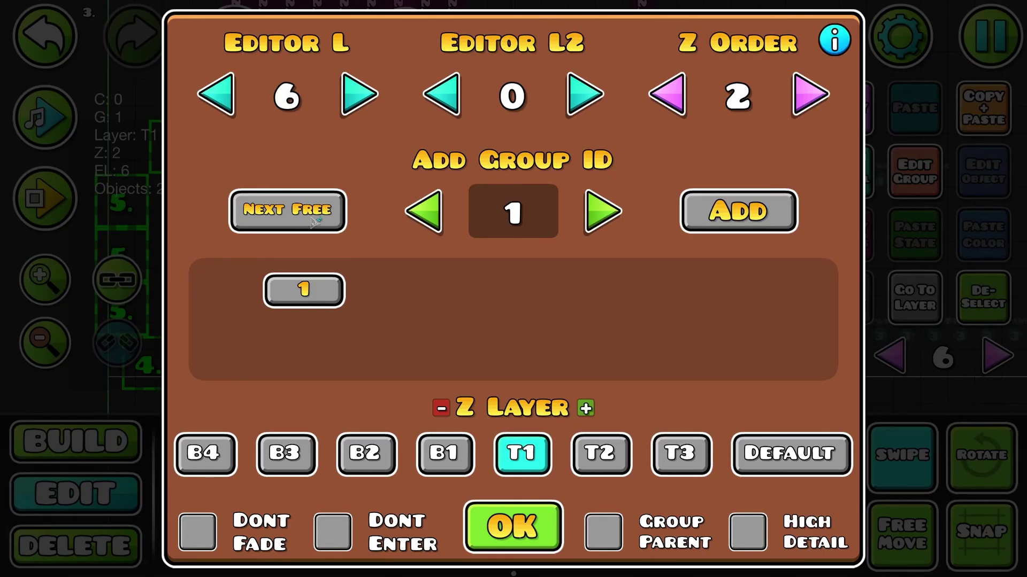
# - Add group ID 100 to the selected collision blocks
pyautogui.write('24')
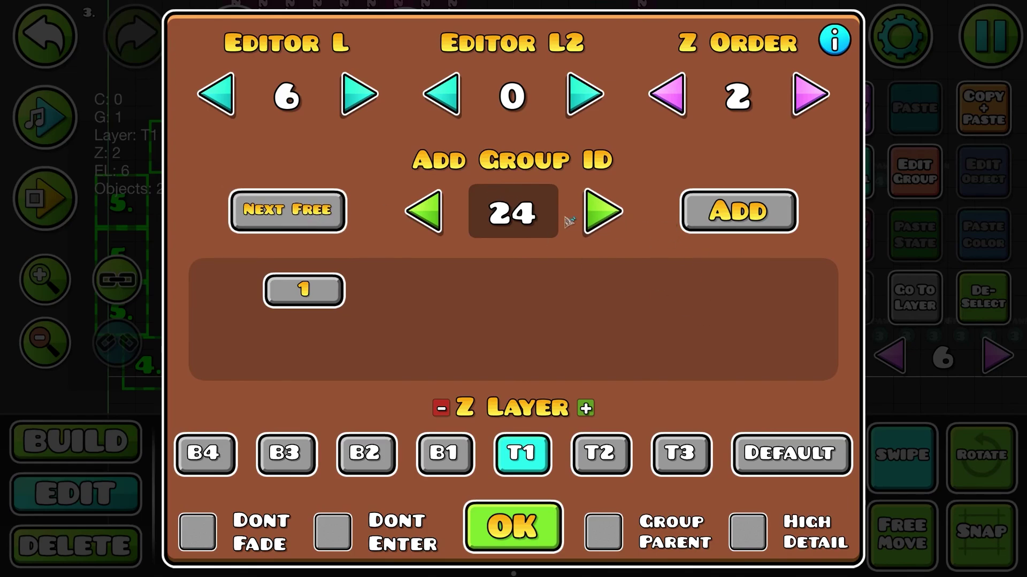
pyautogui.click(603, 212)
pyautogui.click(540, 210)
pyautogui.write('100')
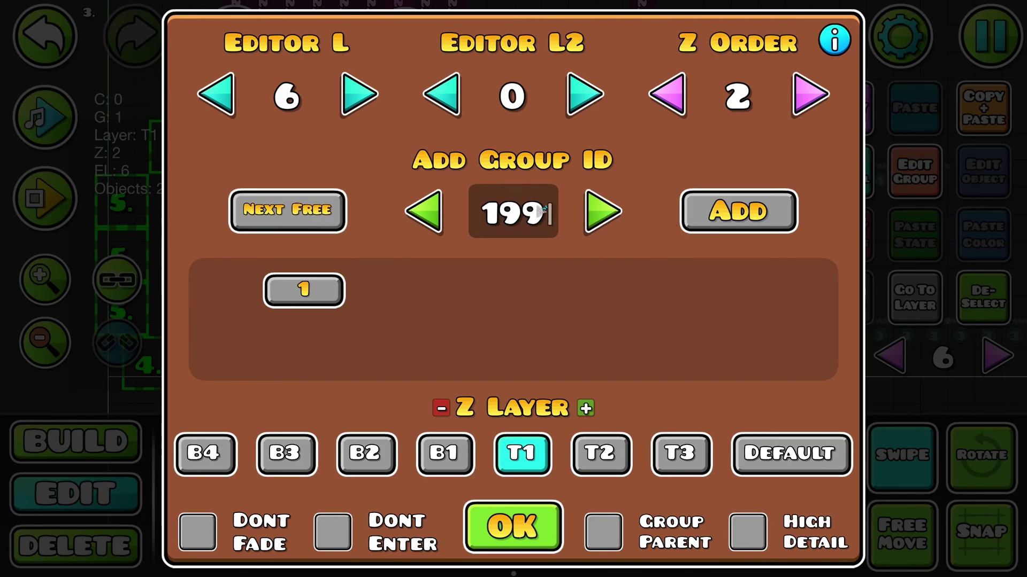
pyautogui.press('Return')
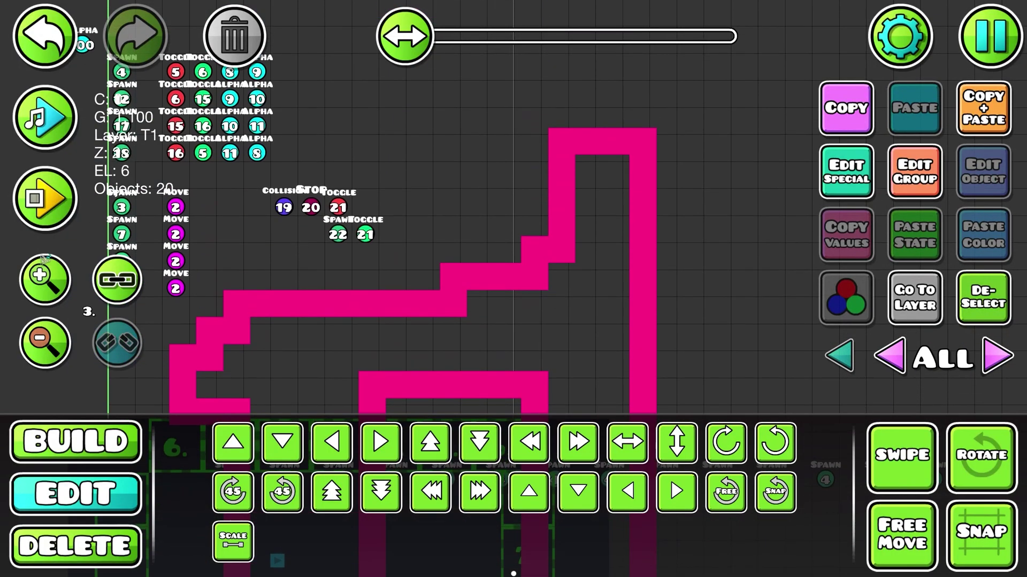
# - Check the settings of the Alpha trigger that targets group 100 and deselect it
pyautogui.click(45, 262)
pyautogui.click(45, 262)
pyautogui.click(45, 262)
pyautogui.hscroll(-5, 214, 184)
pyautogui.scroll(5, 245, 172)
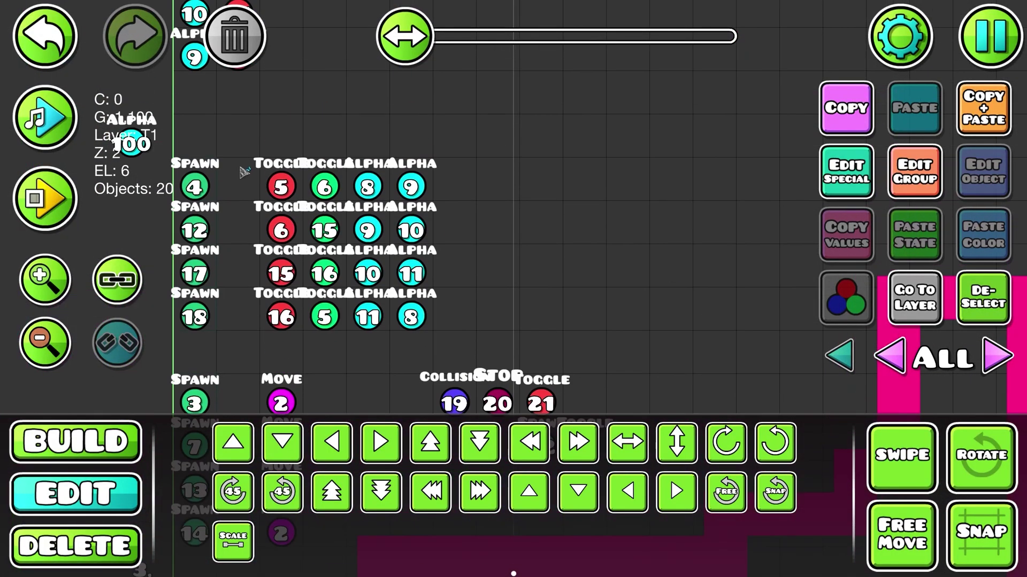
pyautogui.click(128, 210)
pyautogui.click(983, 171)
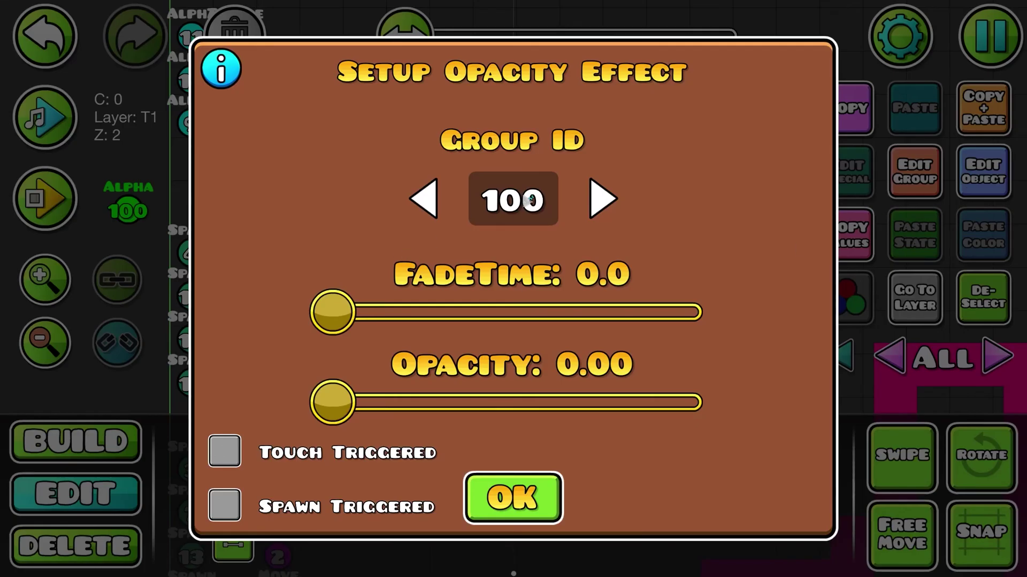
pyautogui.press('Escape')
pyautogui.hotkey('alt', 'd')
# - Playtest the level inside the editor and stop the playback
pyautogui.click(43, 206)
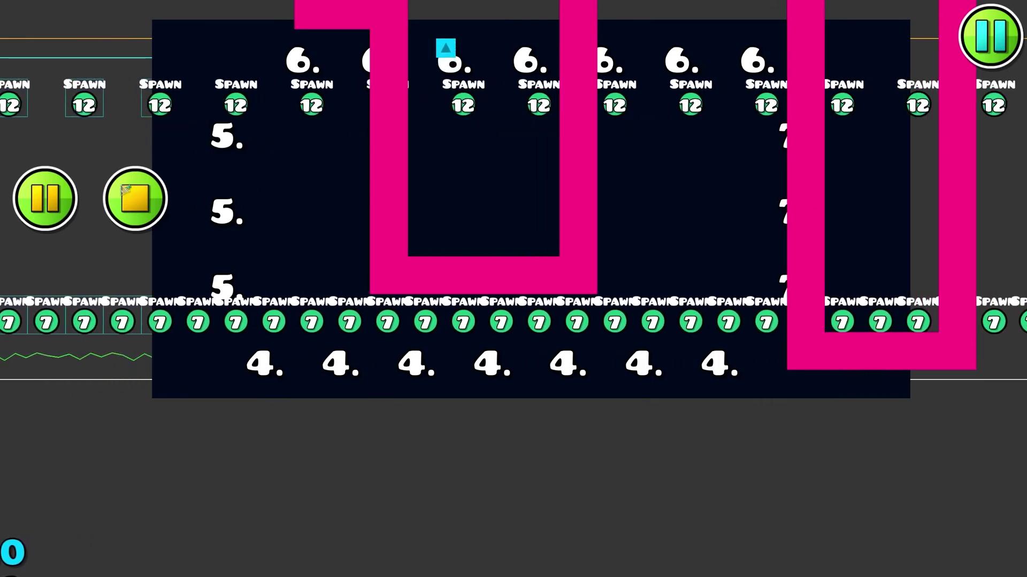
pyautogui.click(149, 208)
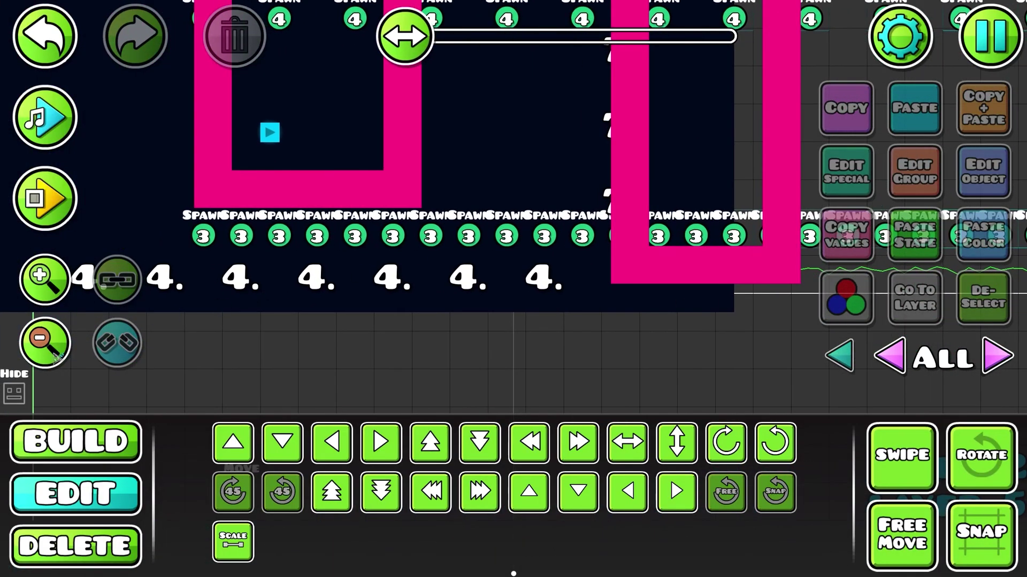
pyautogui.click(36, 353)
pyautogui.click(37, 353)
pyautogui.scroll(12, 395, 225)
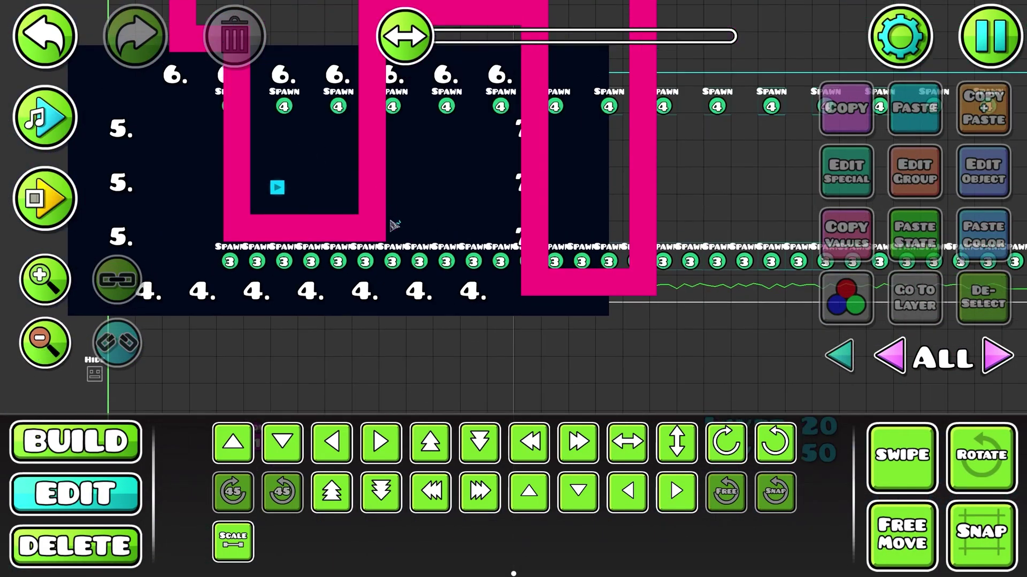
# - Select the dark room background to check its group IDs
pyautogui.press('1')
pyautogui.scroll(-8, 427, 213)
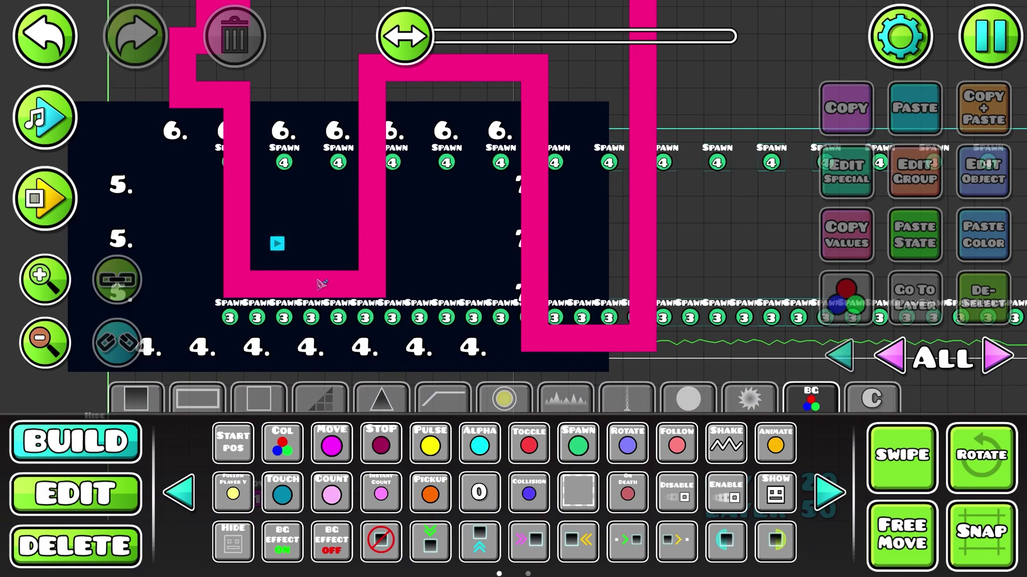
pyautogui.press('2')
pyautogui.click(343, 236)
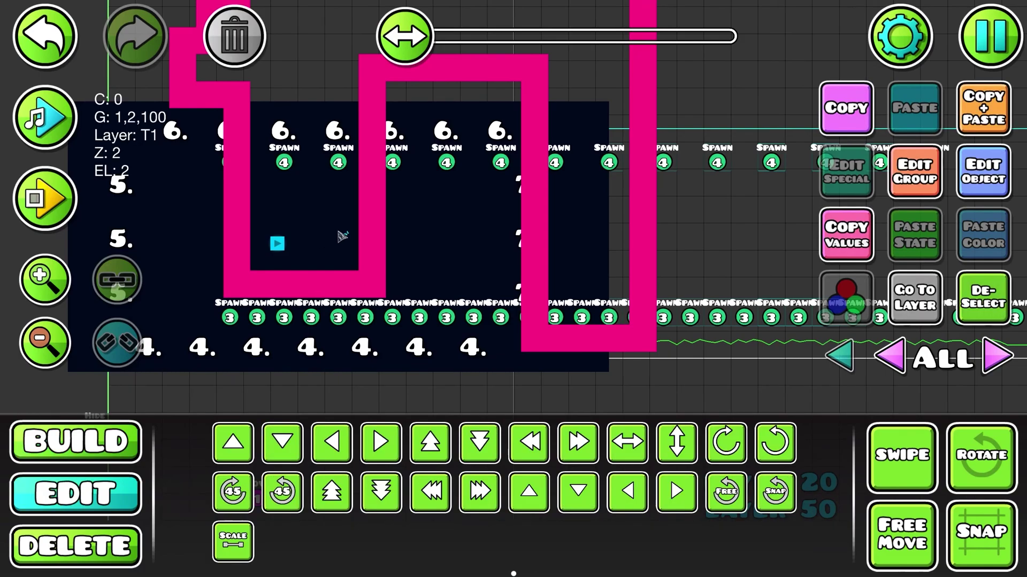
# - Place a Collision trigger in the empty space beside the Toggle and Alpha trigger rows and set its BlockA ID to 1
pyautogui.scroll(10, 439, 209)
pyautogui.click(122, 436)
pyautogui.scroll(-1, 305, 409)
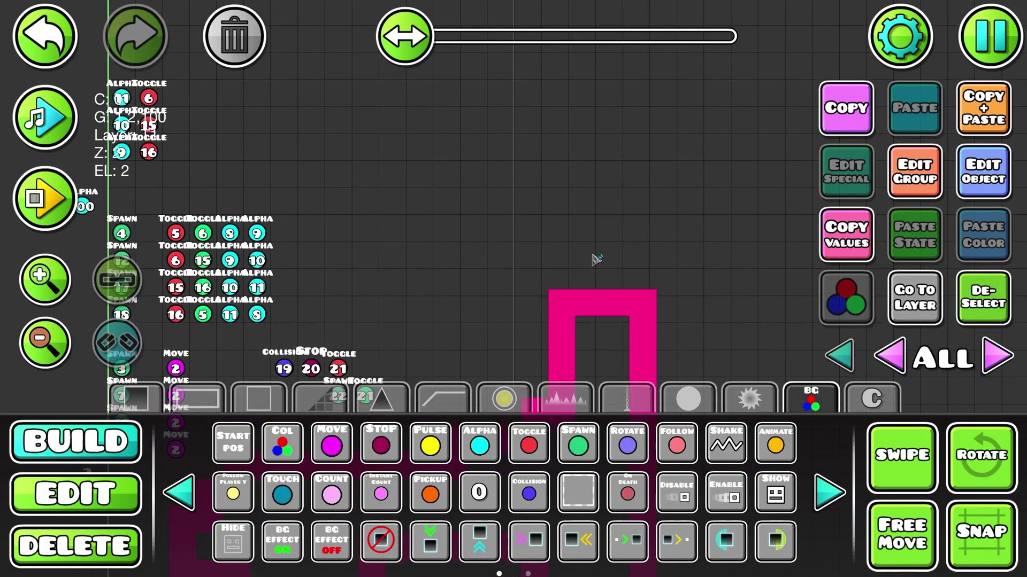
pyautogui.click(543, 484)
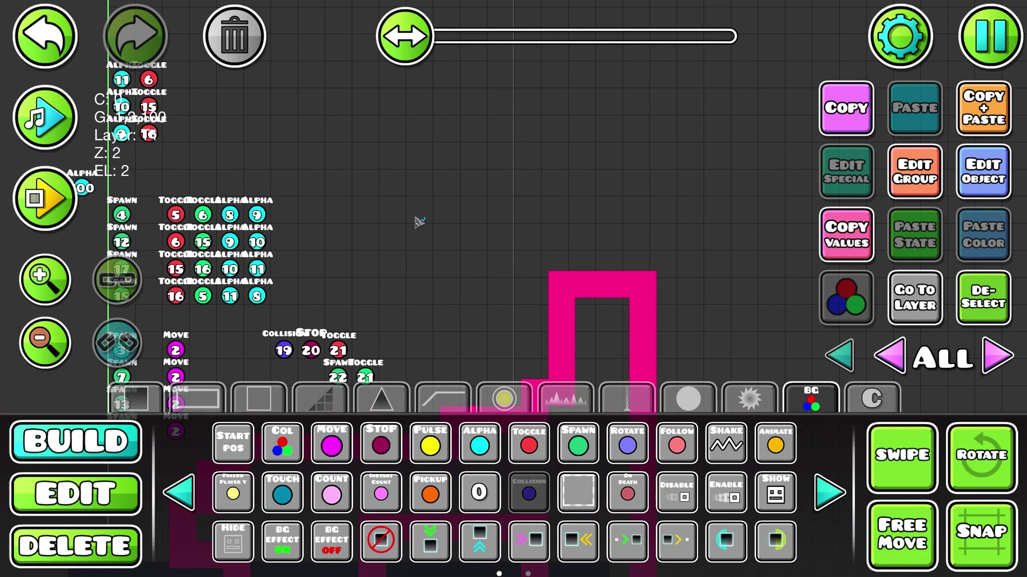
pyautogui.click(396, 193)
pyautogui.click(987, 179)
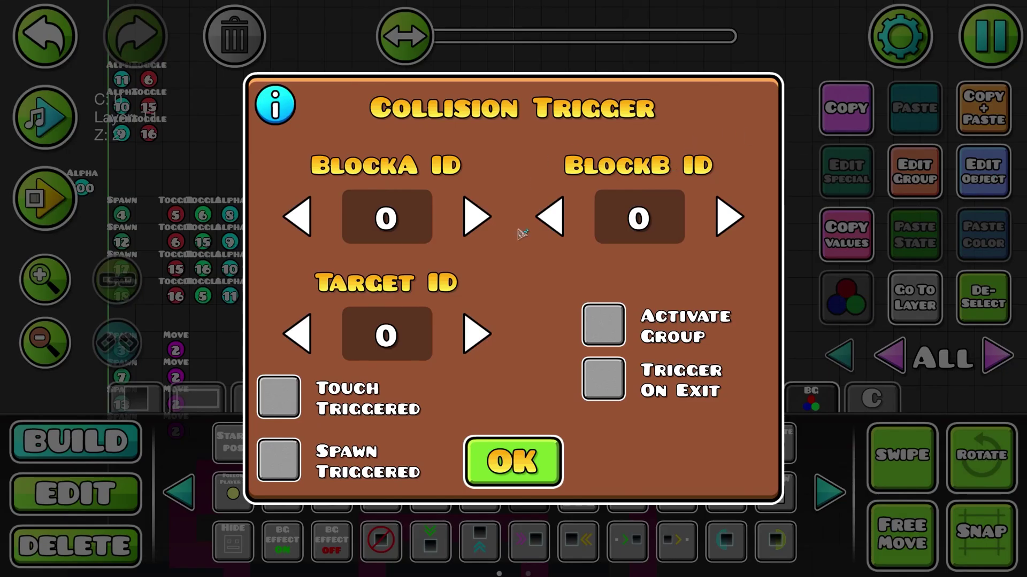
pyautogui.click(476, 217)
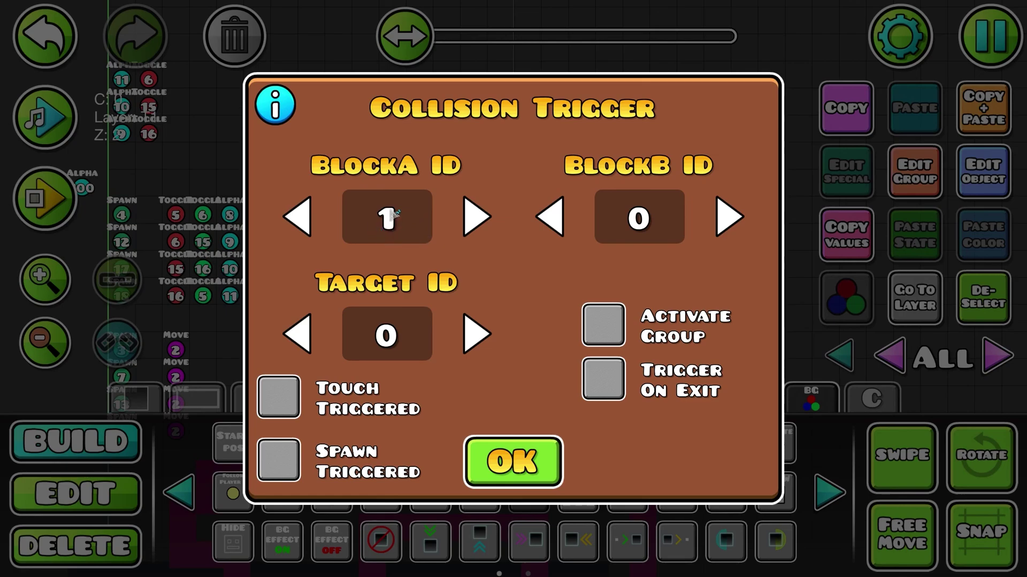
pyautogui.click(393, 217)
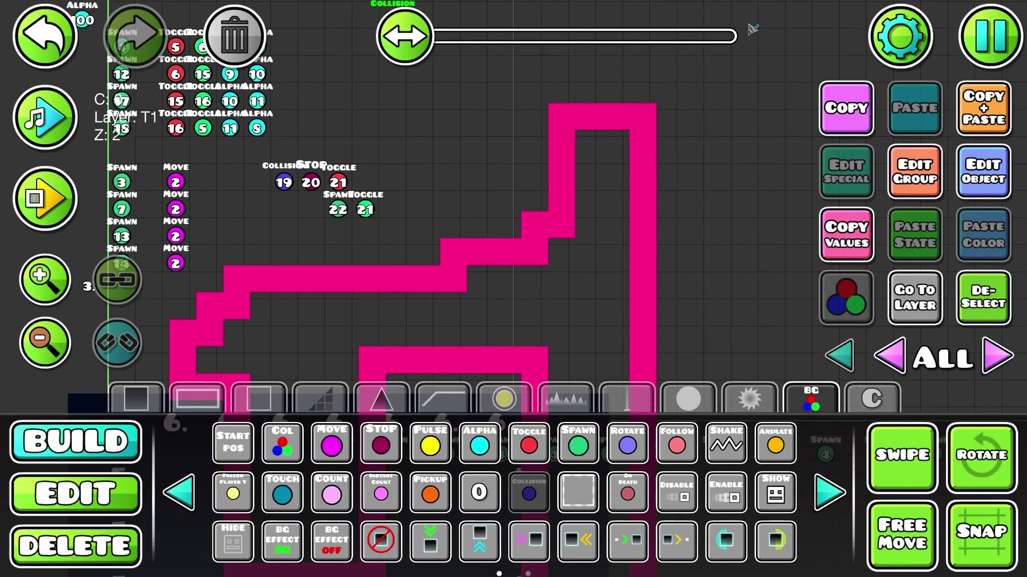
# - Set the new Collision trigger's BlockB ID to 6 to match the ceiling collision blocks
pyautogui.scroll(3, 400, 140)
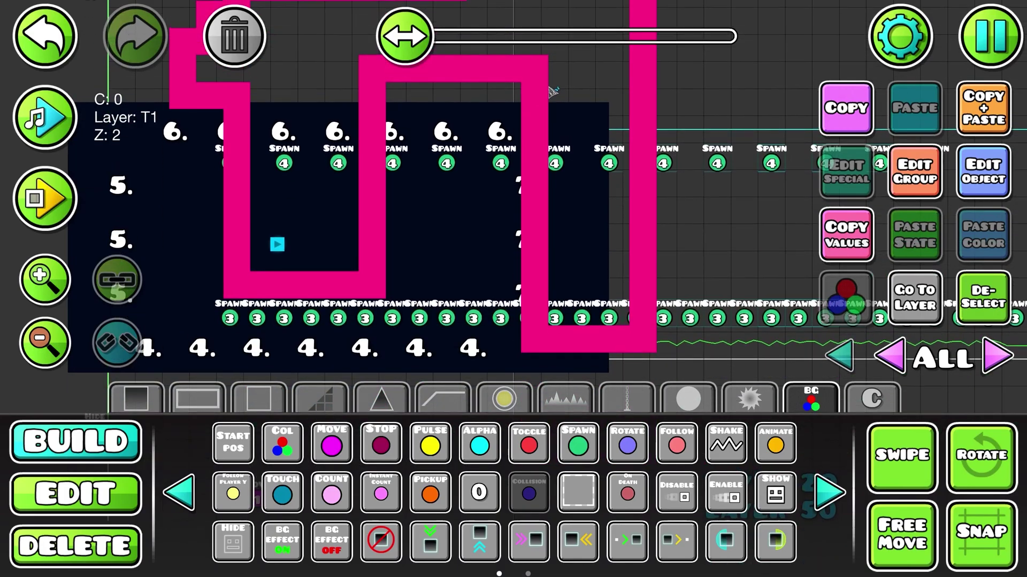
pyautogui.scroll(5, 470, 110)
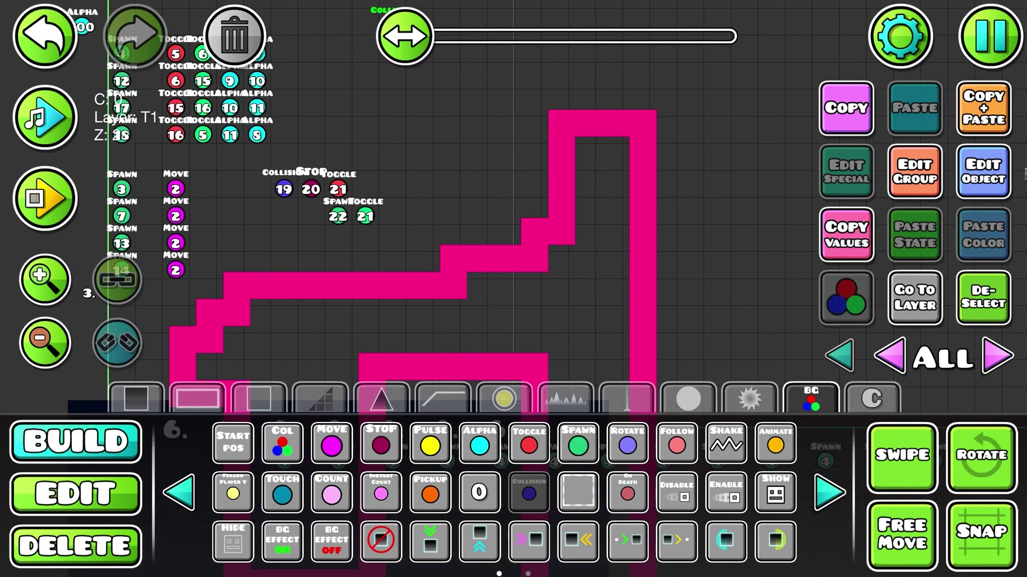
pyautogui.click(985, 188)
pyautogui.click(654, 217)
pyautogui.click(729, 216)
pyautogui.click(730, 217)
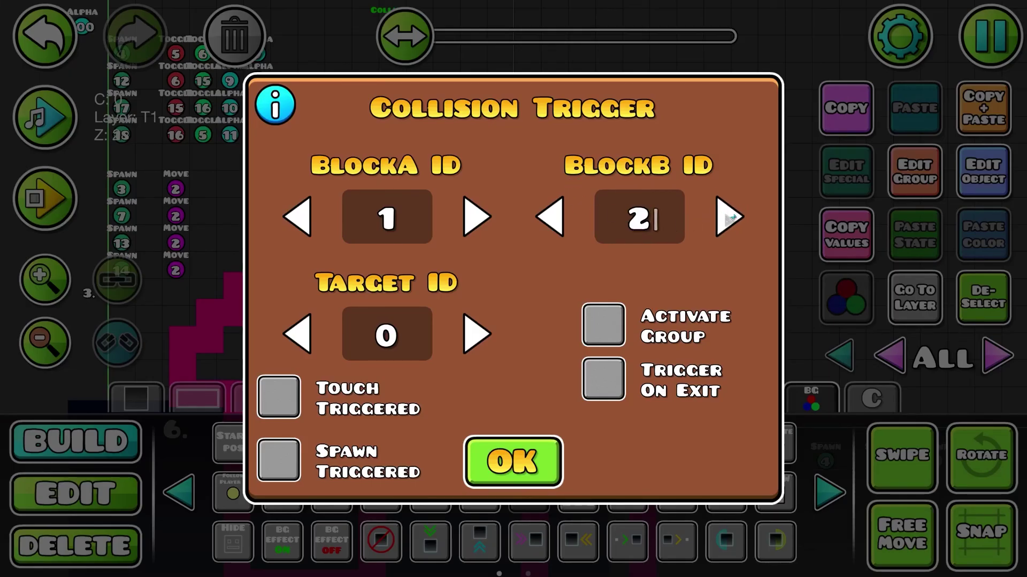
pyautogui.click(730, 216)
pyautogui.click(729, 216)
pyautogui.click(729, 217)
pyautogui.click(729, 216)
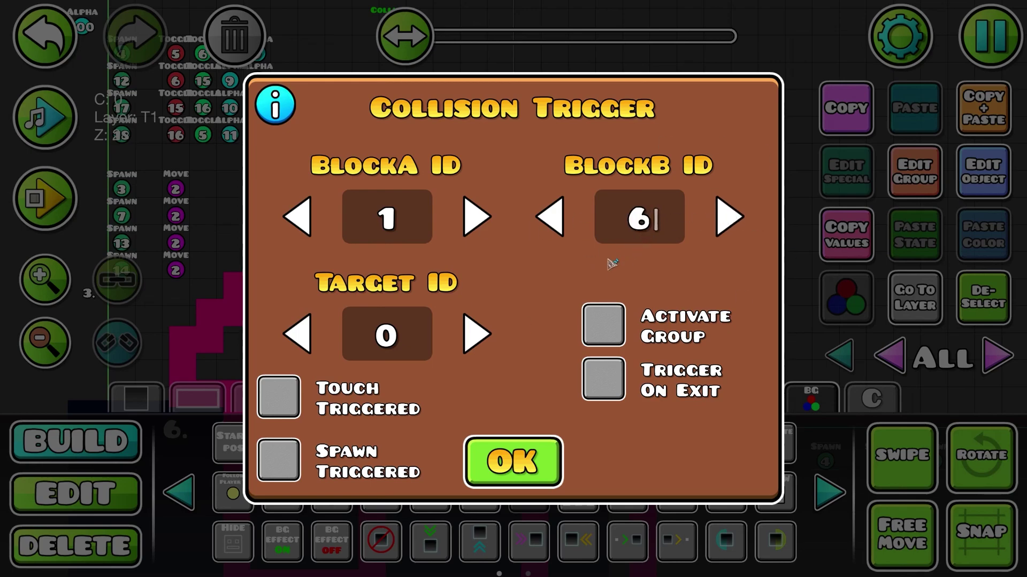
pyautogui.press('Escape')
# - Look up the next free group ID and set the Collision trigger's Target ID to 24 with Activate Group enabled
pyautogui.click(895, 175)
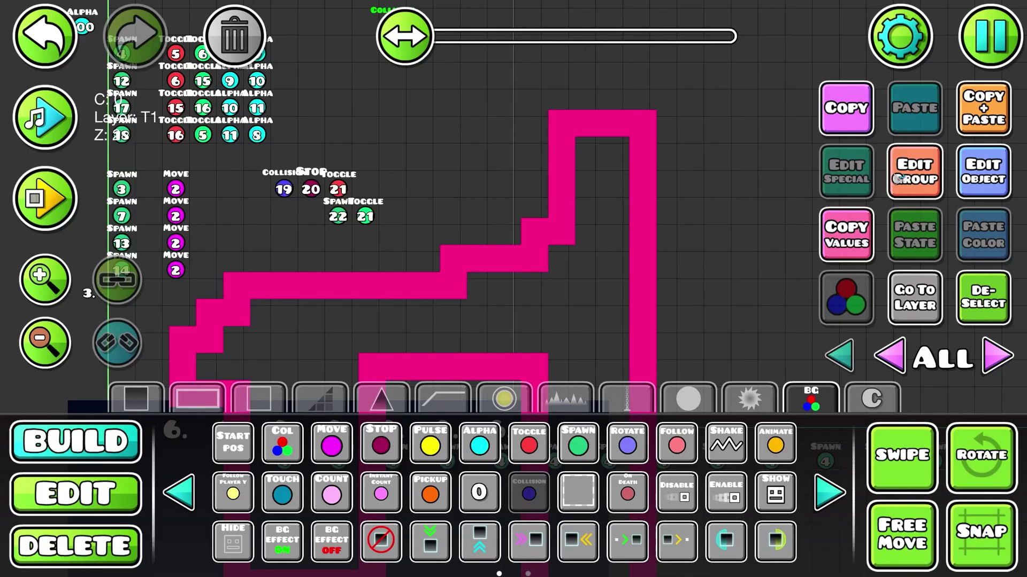
pyautogui.click(898, 179)
pyautogui.click(287, 211)
pyautogui.press('Escape')
pyautogui.click(979, 185)
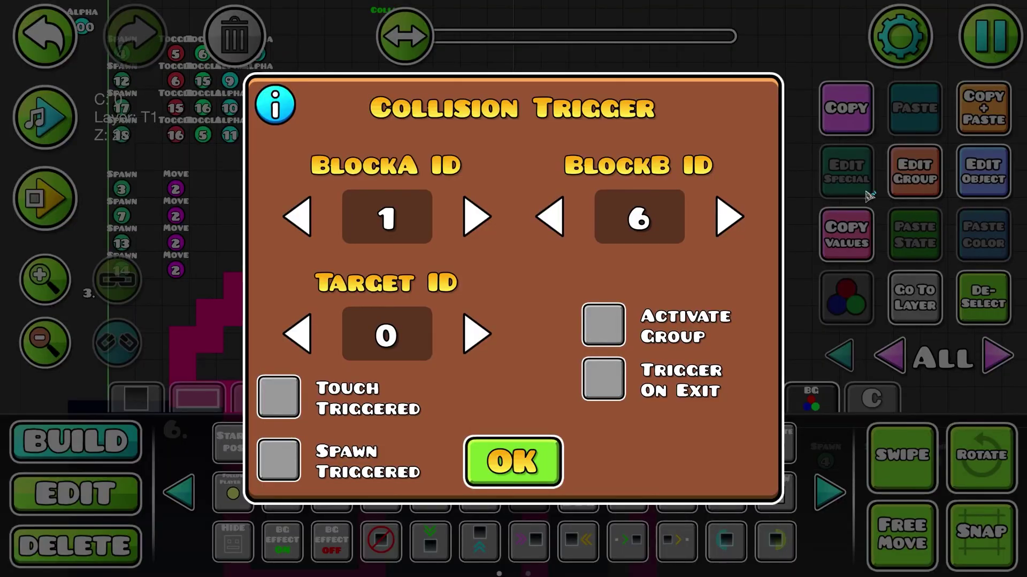
pyautogui.click(380, 331)
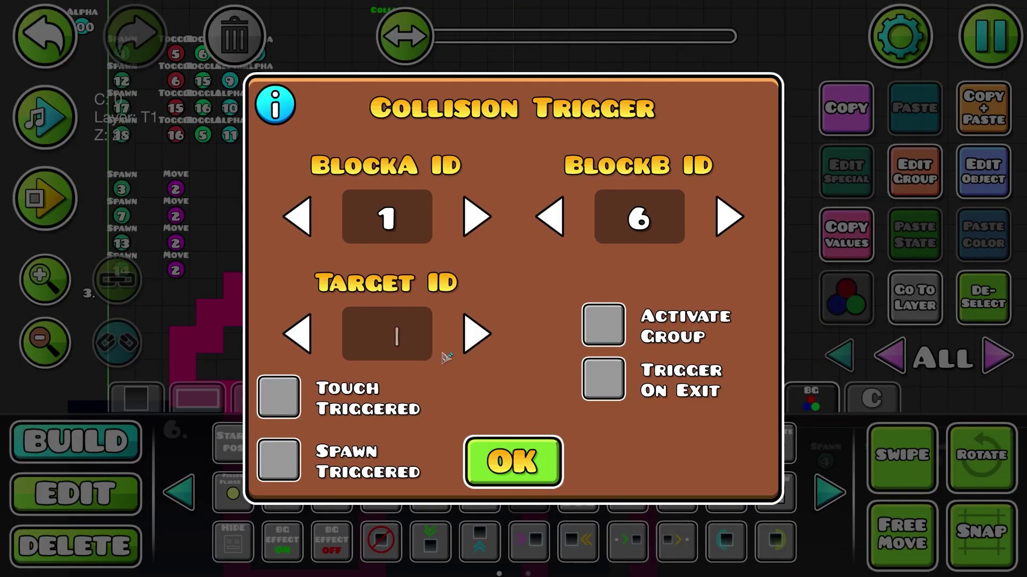
pyautogui.write('24')
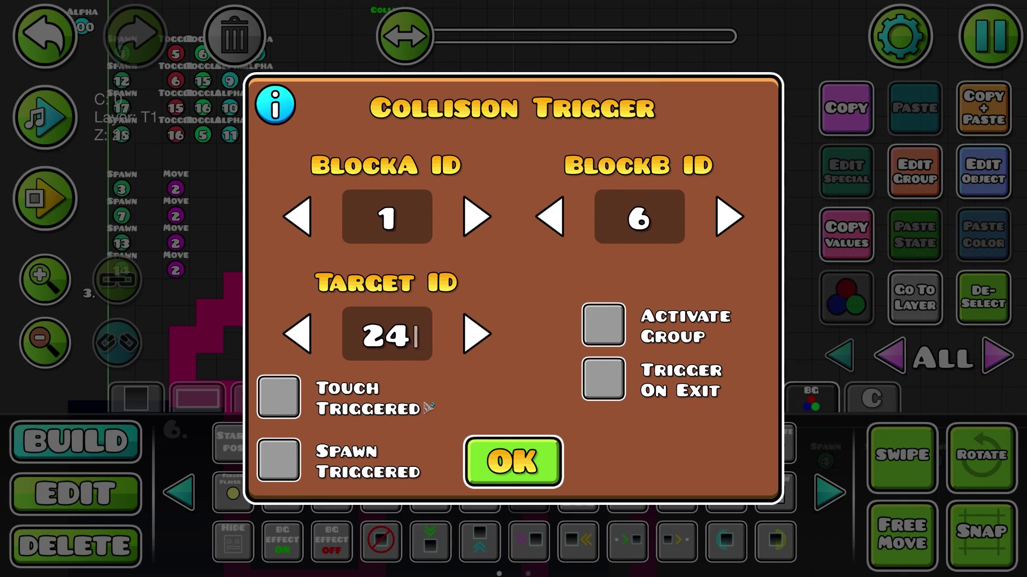
pyautogui.click(605, 324)
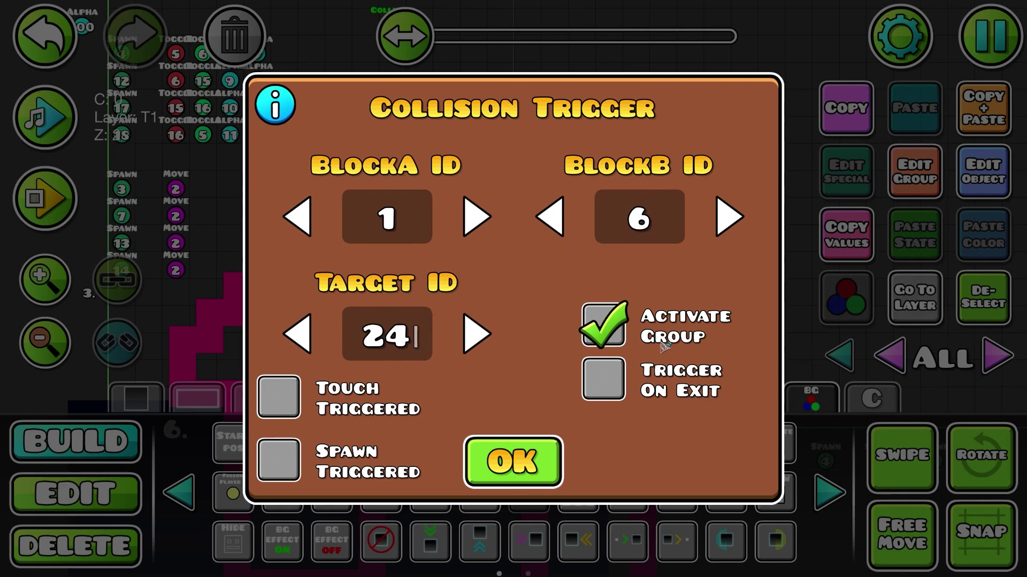
pyautogui.click(599, 323)
pyautogui.press('Escape')
# - Place two Move triggers, one above the other, directly beside the new Collision trigger
pyautogui.scroll(6, 428, 190)
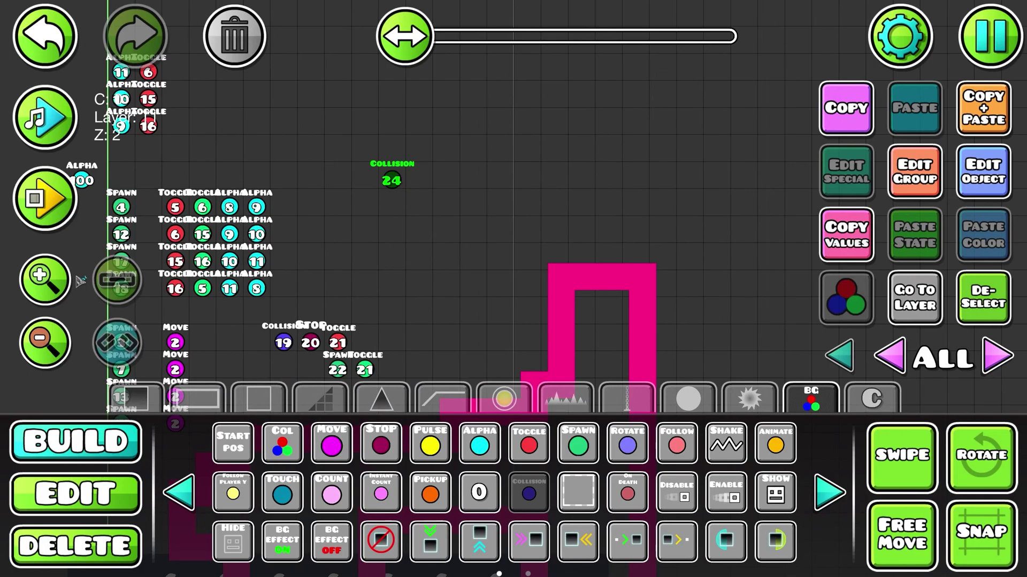
pyautogui.click(48, 280)
pyautogui.click(49, 280)
pyautogui.click(48, 280)
pyautogui.click(48, 280)
pyautogui.moveTo(311, 235); pyautogui.dragTo(339, 402)
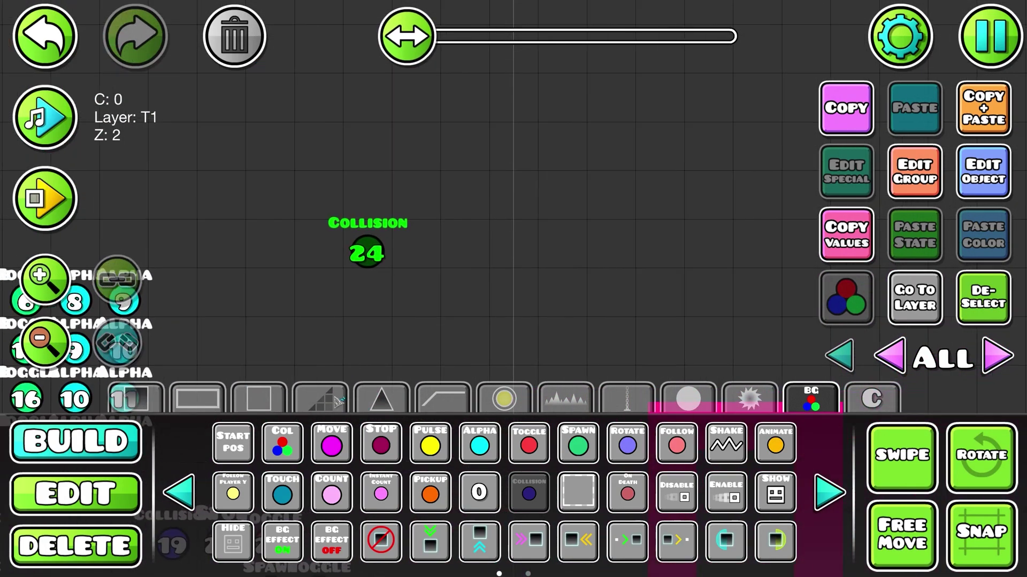
pyautogui.click(331, 447)
pyautogui.click(417, 260)
pyautogui.click(423, 311)
pyautogui.click(106, 487)
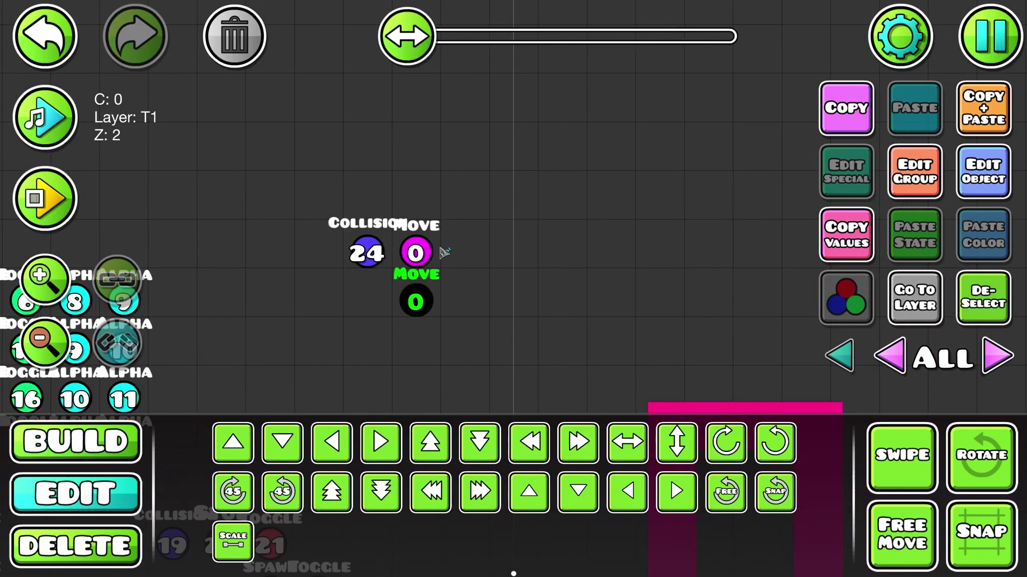
# - Set the upper Move trigger's Target Group ID to 2 and make it Spawn Triggered with Multi Trigger
pyautogui.click(371, 256)
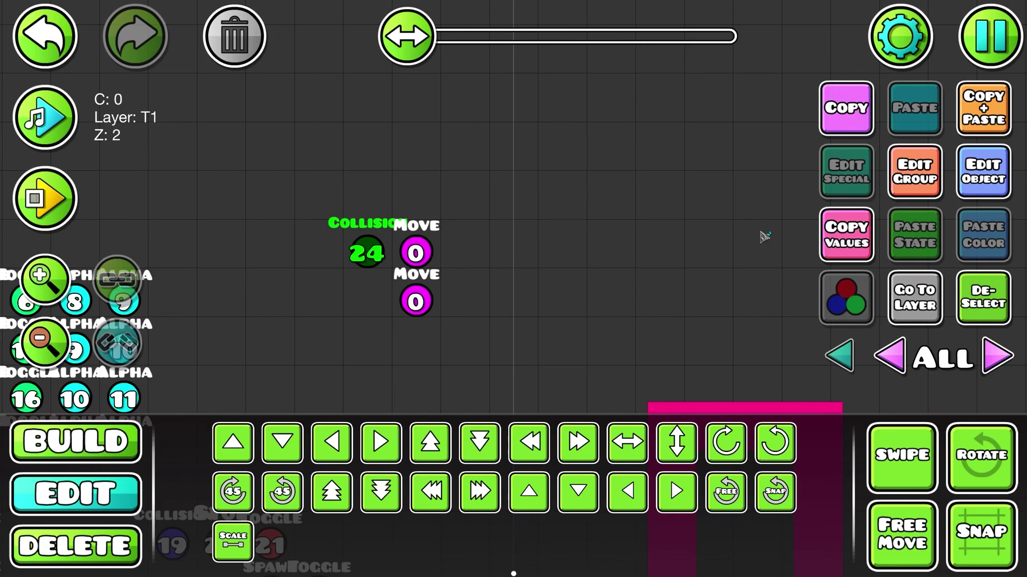
pyautogui.click(439, 253)
pyautogui.click(959, 187)
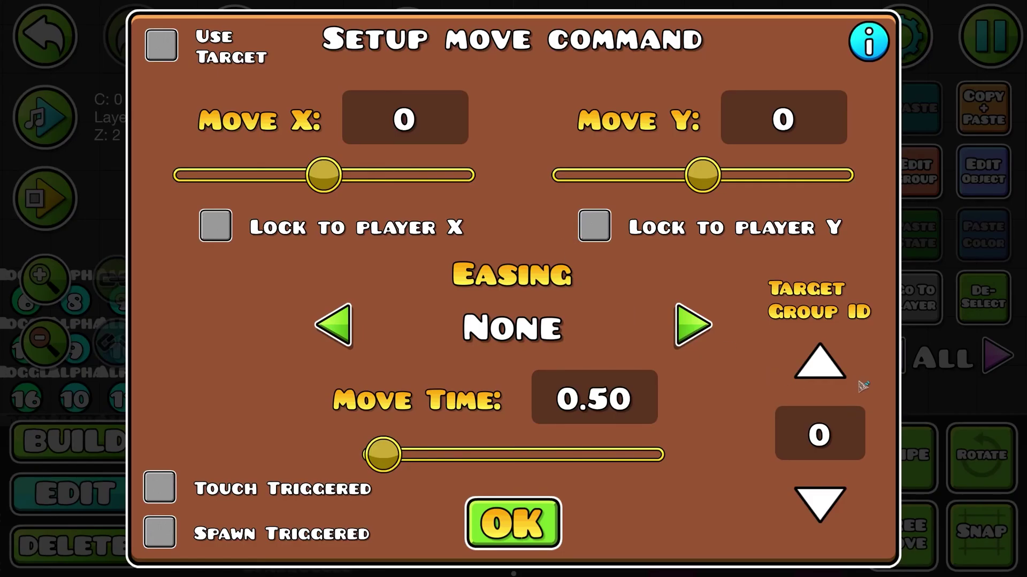
pyautogui.click(834, 366)
pyautogui.click(834, 367)
pyautogui.click(835, 366)
pyautogui.click(816, 494)
pyautogui.click(826, 363)
pyautogui.click(826, 364)
pyautogui.click(823, 367)
pyautogui.click(821, 369)
pyautogui.click(821, 369)
pyautogui.click(821, 369)
pyautogui.click(831, 499)
pyautogui.click(842, 504)
pyautogui.click(845, 504)
pyautogui.click(845, 504)
pyautogui.click(844, 504)
pyautogui.click(845, 504)
pyautogui.click(845, 503)
pyautogui.click(159, 533)
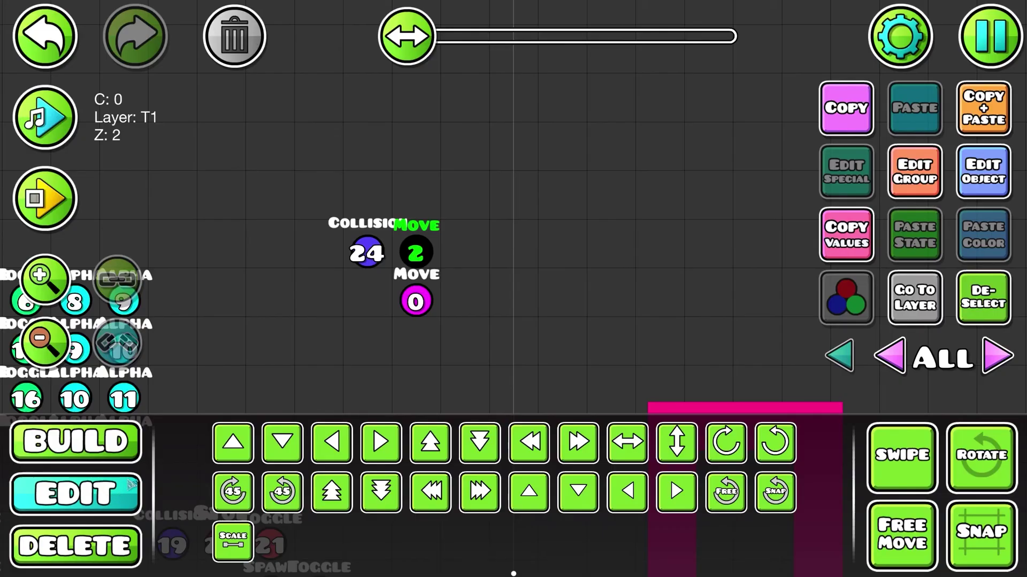
# - Set the upper Move trigger's Move Y to -100
pyautogui.scroll(10, 601, 336)
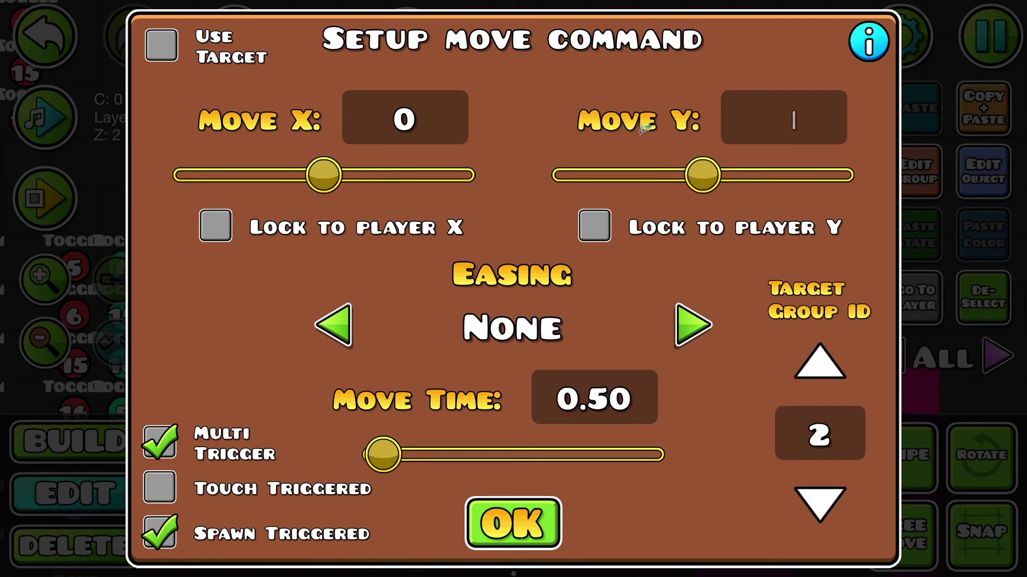
pyautogui.write('100')
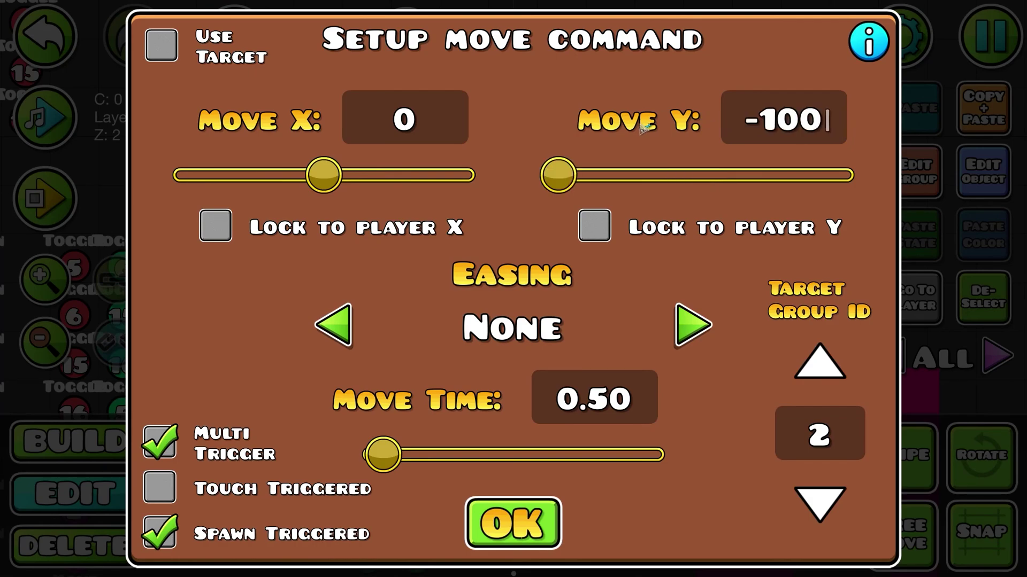
pyautogui.press('Escape')
# - Set the lower Move trigger's Target Group ID to 23 and check the group IDs of an object in that group
pyautogui.click(512, 217)
pyautogui.click(976, 166)
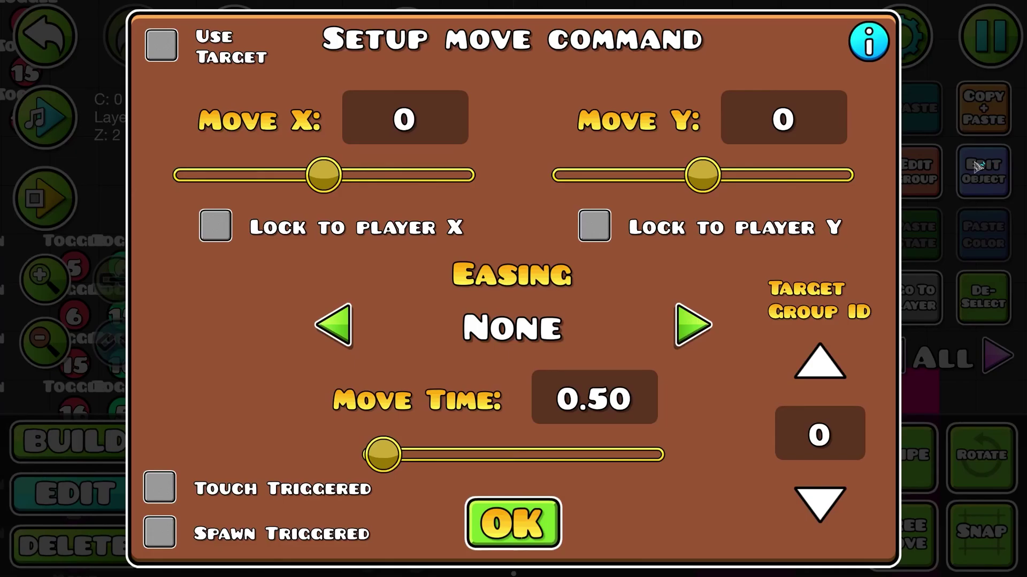
pyautogui.write('23')
pyautogui.press('Escape')
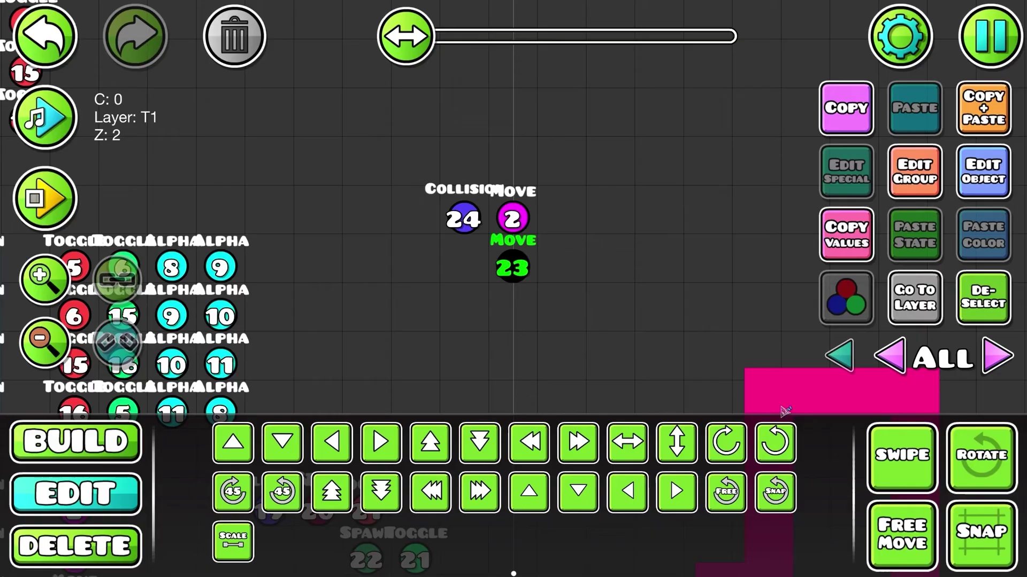
pyautogui.click(903, 177)
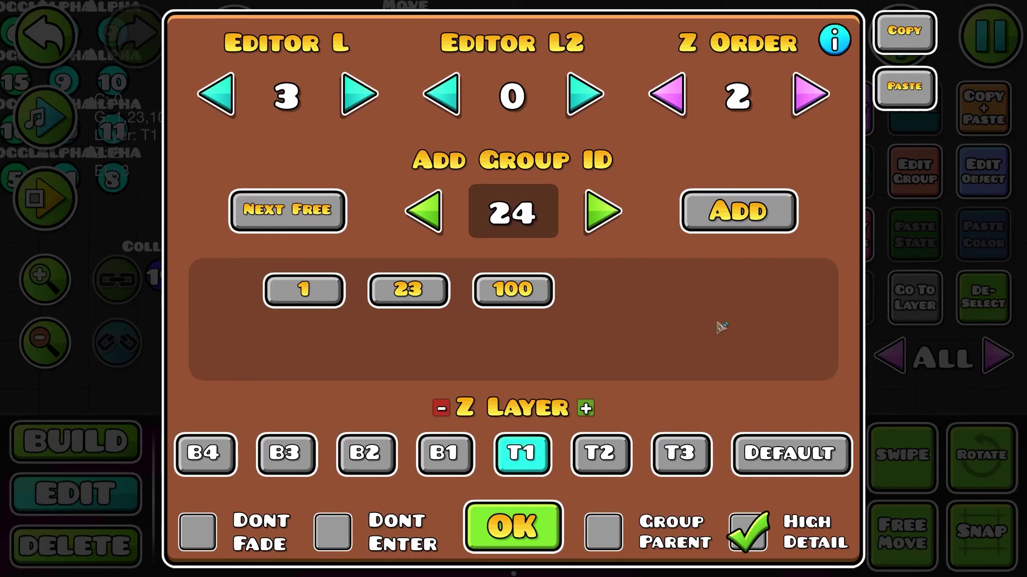
pyautogui.press('Escape')
# - Reselect the lower Move trigger and set its Move Y to -100
pyautogui.moveTo(414, 81); pyautogui.dragTo(550, 404)
pyautogui.click(553, 346)
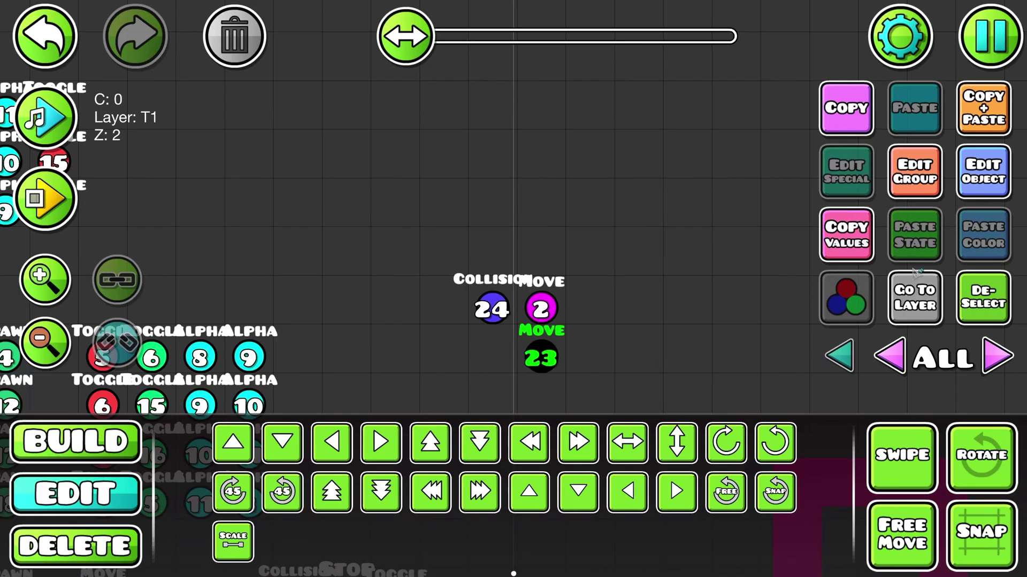
pyautogui.click(974, 197)
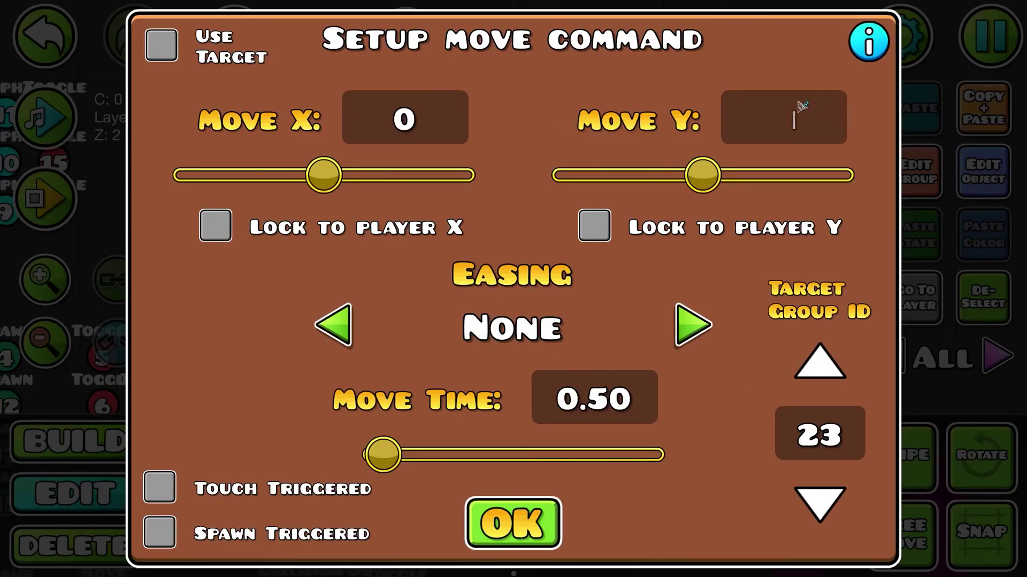
pyautogui.write('-100')
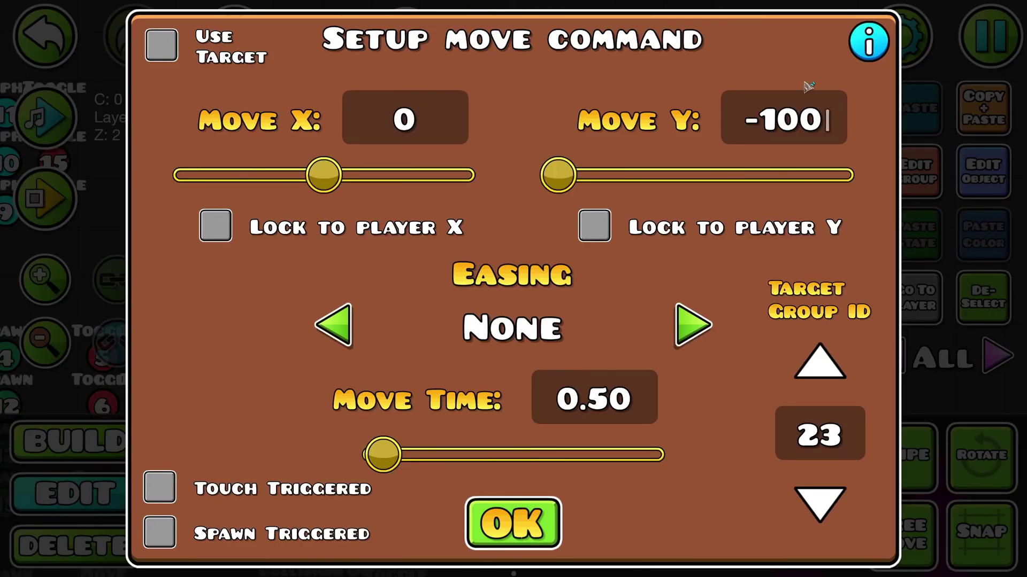
# - Check the upper Move trigger's settings and make the lower Move trigger Spawn Triggered with Multi Trigger
pyautogui.press('Escape')
pyautogui.click(532, 291)
pyautogui.click(979, 176)
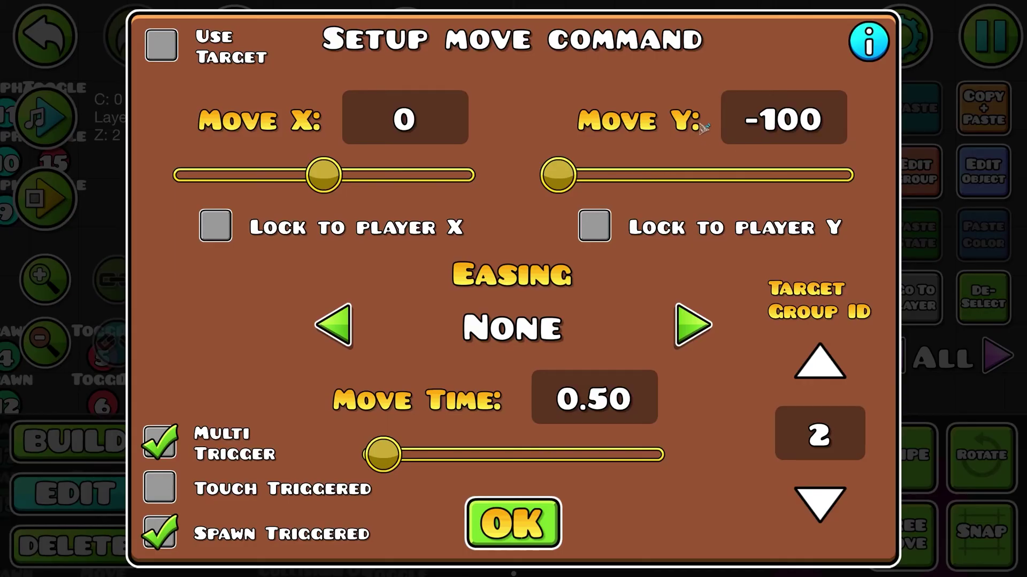
pyautogui.press('Escape')
pyautogui.click(542, 355)
pyautogui.click(983, 172)
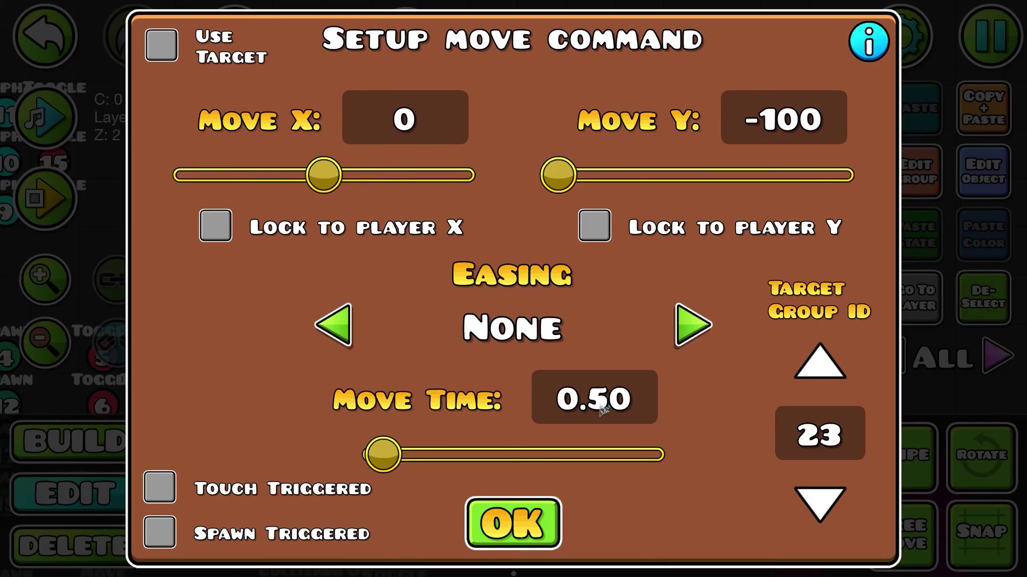
pyautogui.click(160, 533)
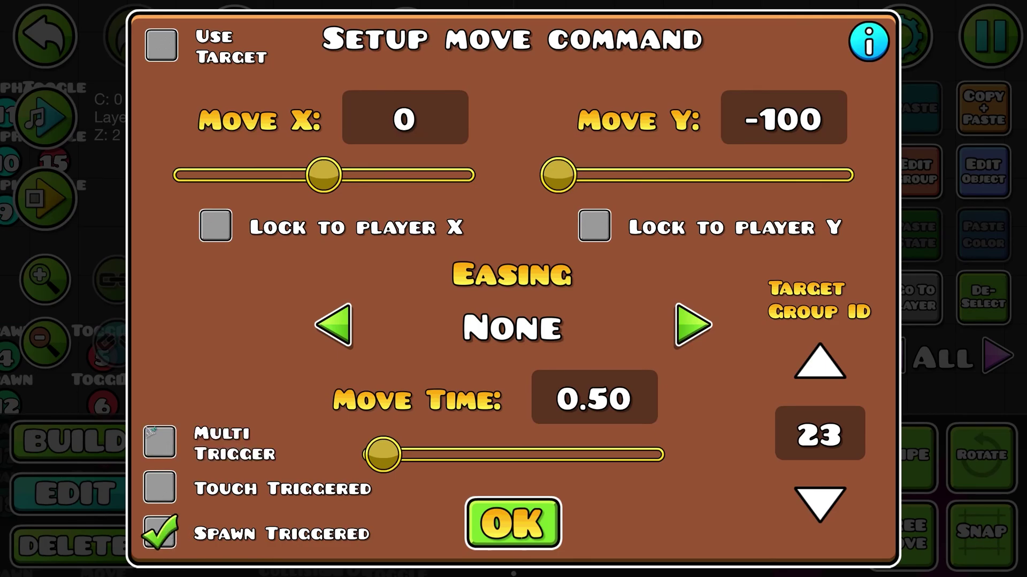
pyautogui.press('Escape')
# - Playtest the level and check the Collision trigger's block and target IDs
pyautogui.click(59, 196)
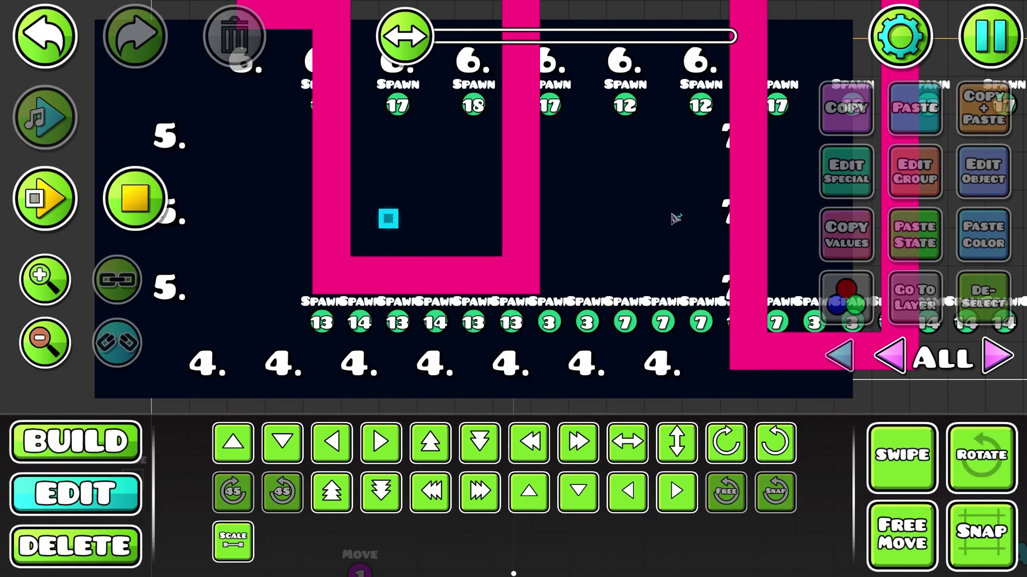
pyautogui.click(45, 197)
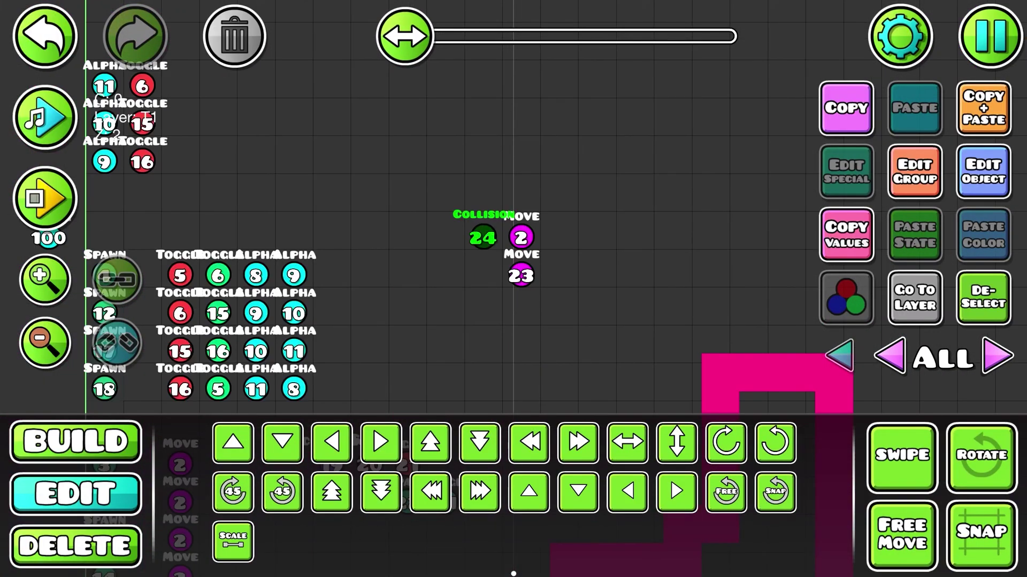
pyautogui.click(983, 172)
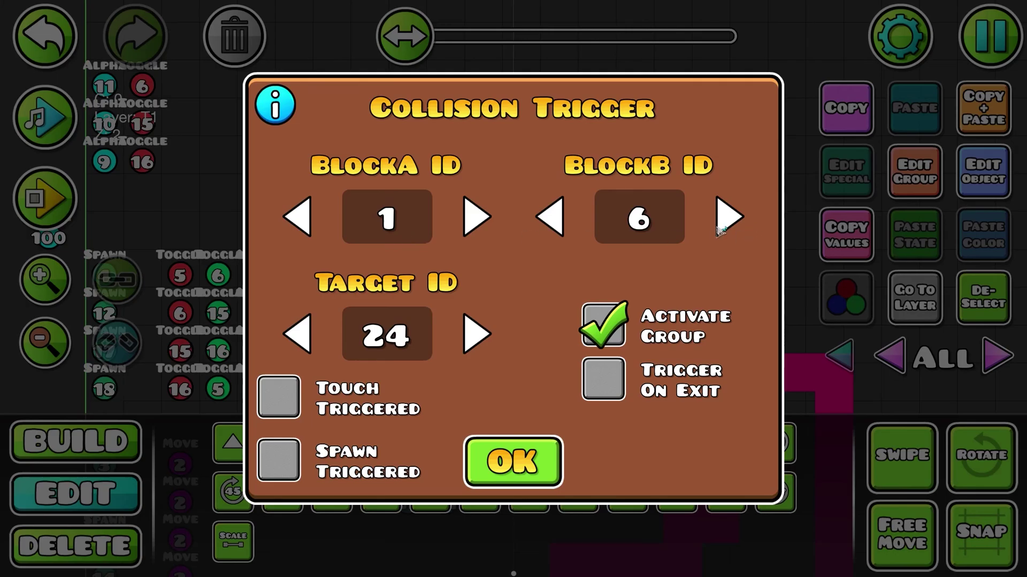
pyautogui.press('Escape')
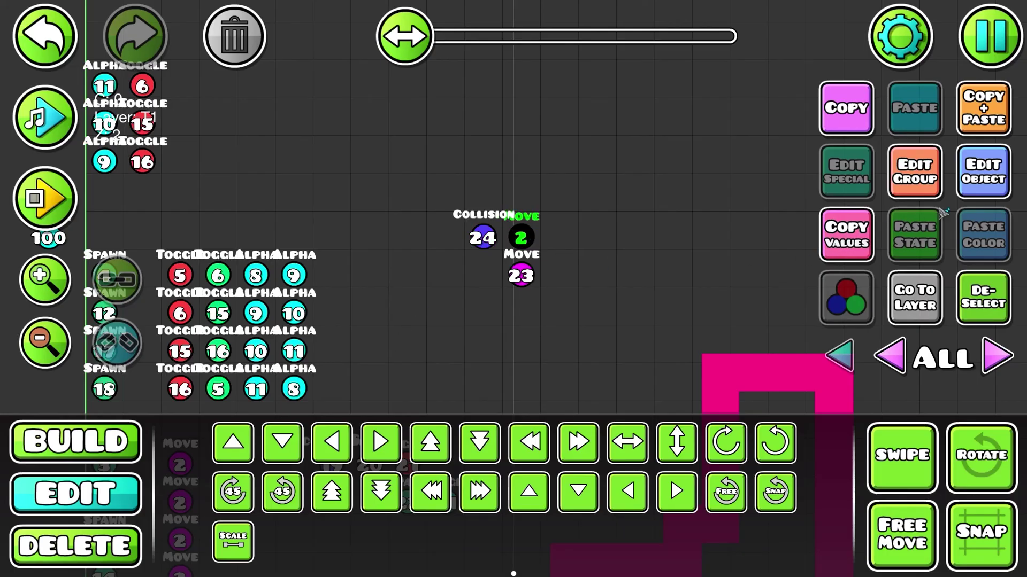
# - Add group ID 24 to both Move triggers beside the Collision trigger
pyautogui.click(935, 188)
pyautogui.press('Escape')
pyautogui.click(521, 275)
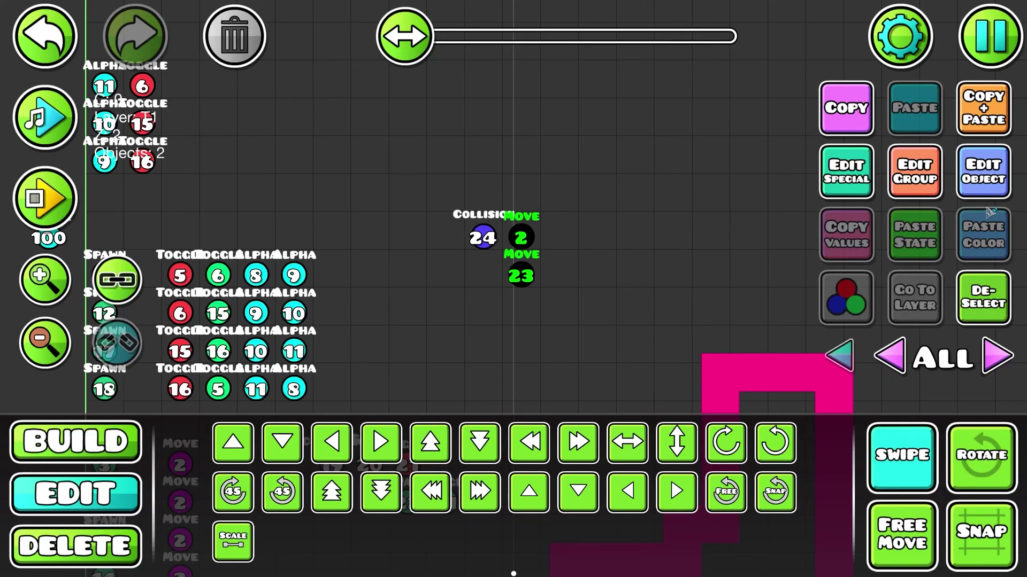
pyautogui.click(925, 188)
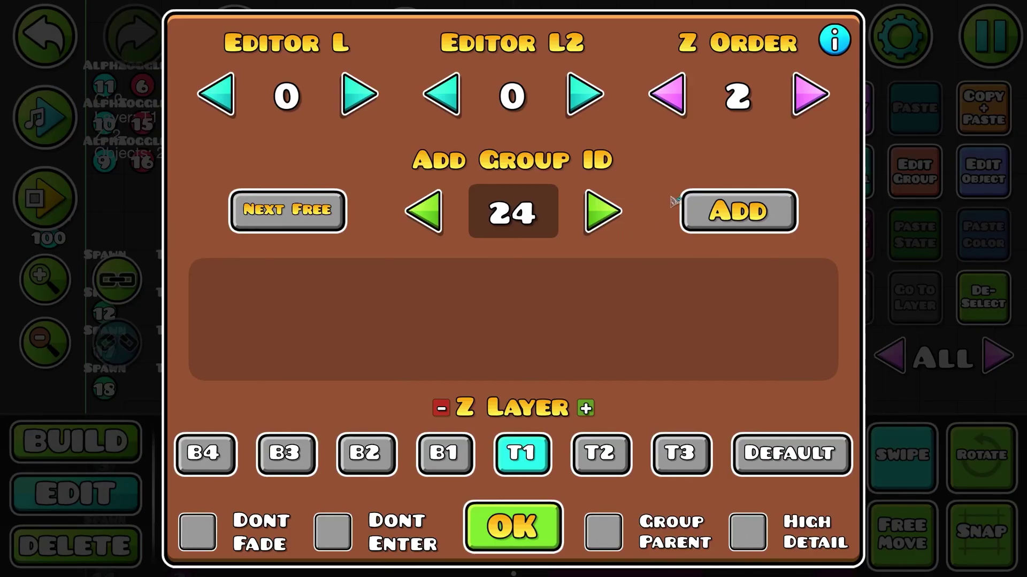
pyautogui.click(690, 206)
pyautogui.press('Escape')
pyautogui.click(1005, 297)
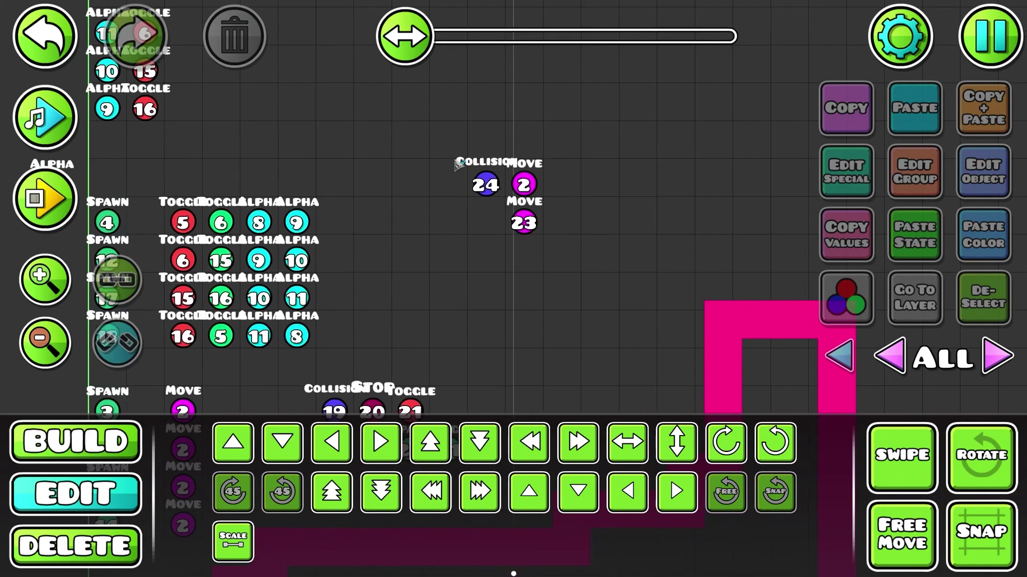
# - Check the group ID and move settings of the two Move triggers, and playtest the level
pyautogui.click(477, 184)
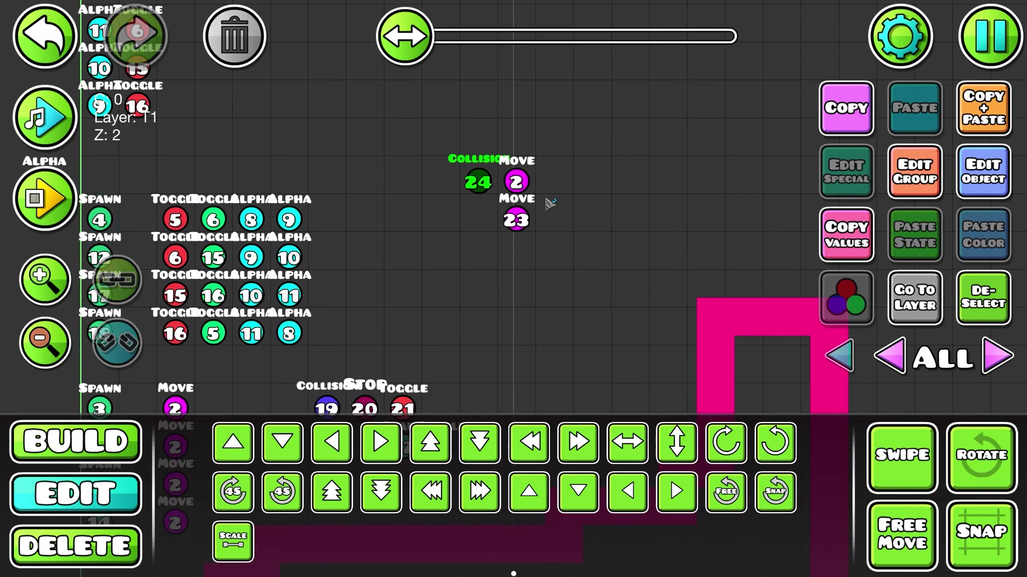
pyautogui.click(516, 182)
pyautogui.click(925, 170)
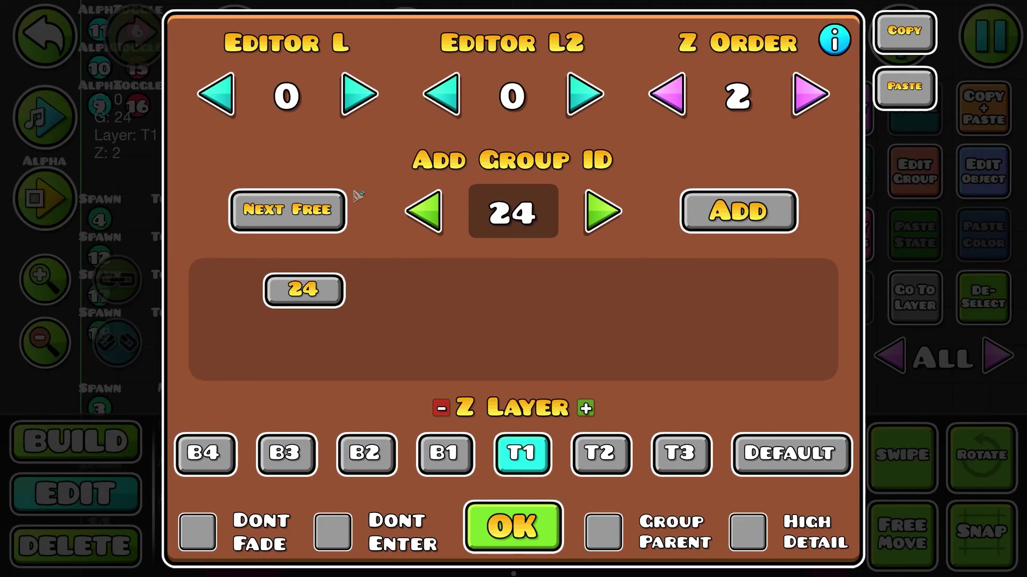
pyautogui.press('Escape')
pyautogui.click(526, 224)
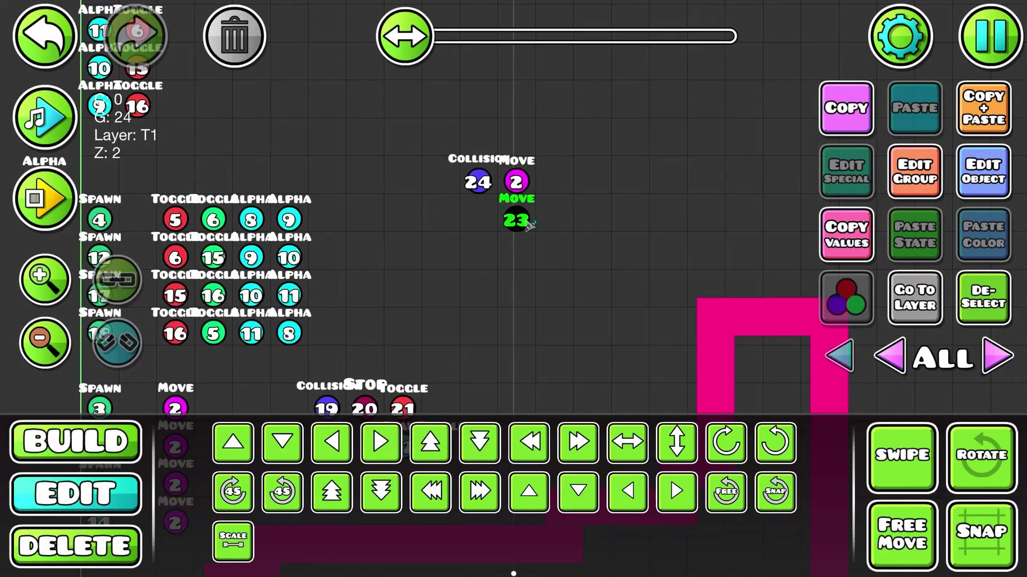
pyautogui.click(983, 170)
pyautogui.click(514, 522)
pyautogui.click(44, 198)
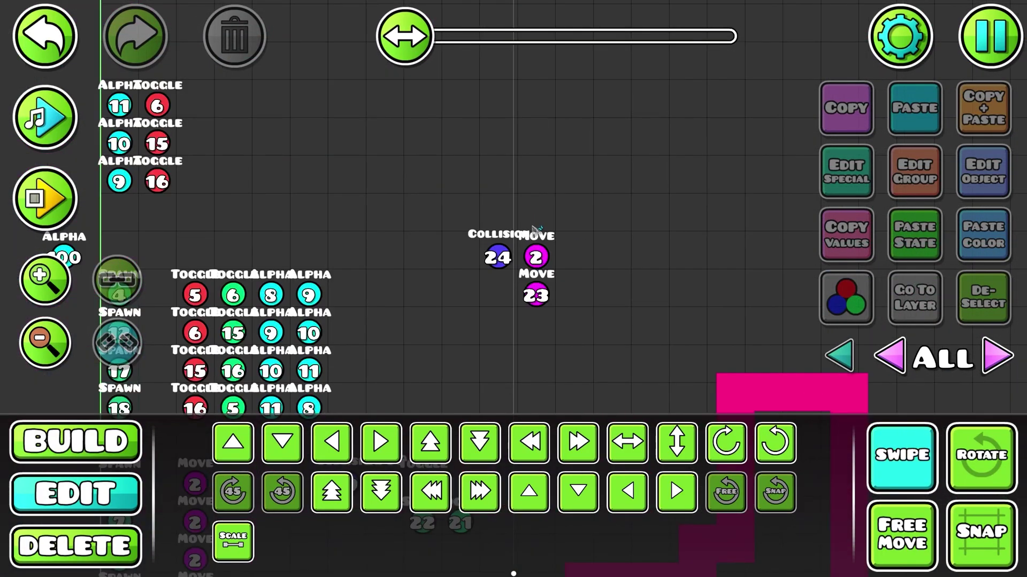
# - Set the Move Y of both Move triggers to -70
pyautogui.click(972, 306)
pyautogui.moveTo(527, 242); pyautogui.dragTo(572, 305)
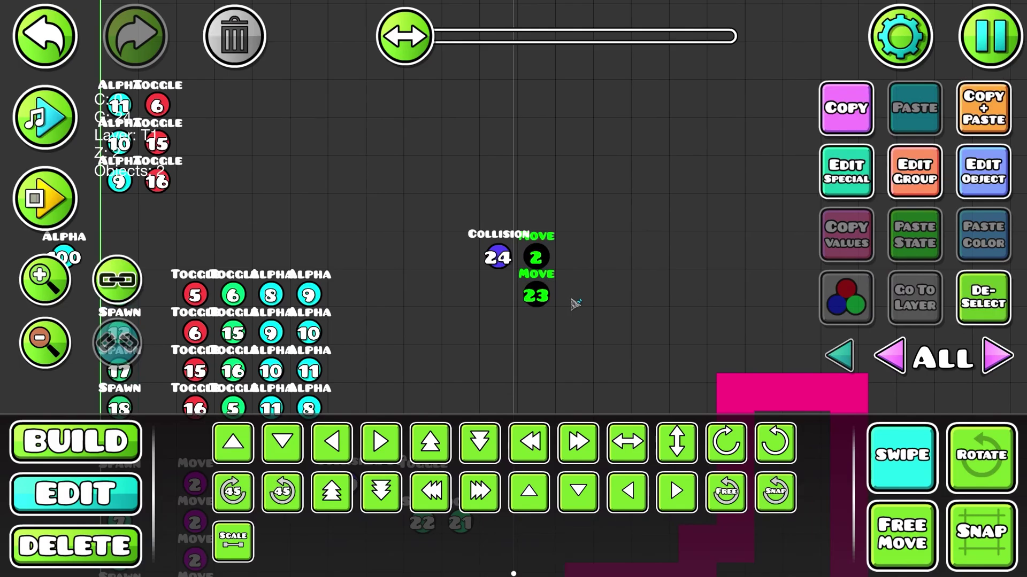
pyautogui.click(974, 174)
pyautogui.click(769, 135)
pyautogui.press('BackSpace')
pyautogui.press('BackSpace')
pyautogui.press('BackSpace')
pyautogui.press('BackSpace')
pyautogui.write('-')
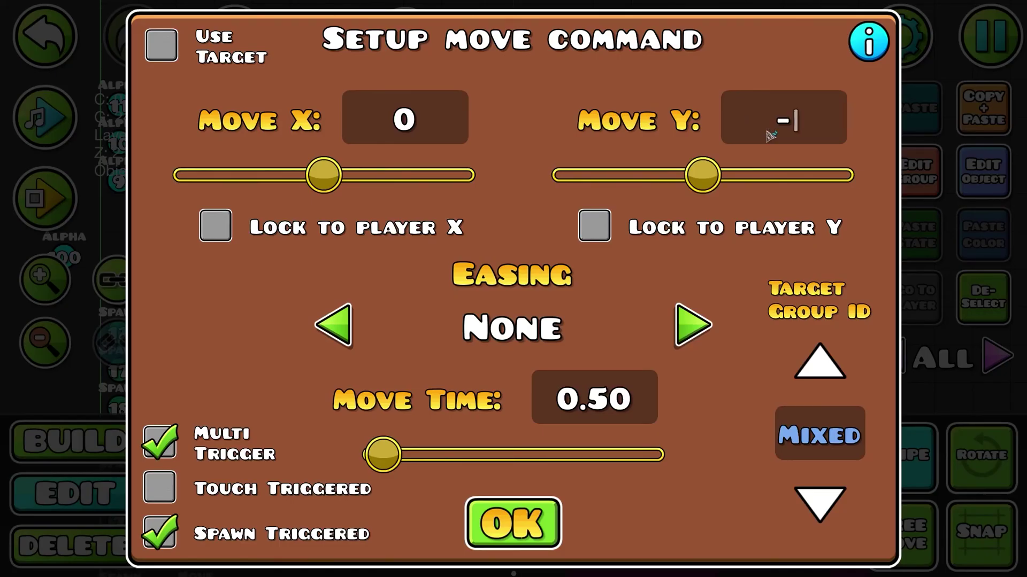
pyautogui.write('70')
pyautogui.press('Escape')
# - Playtest the level to check how far the room shifts vertically
pyautogui.click(56, 214)
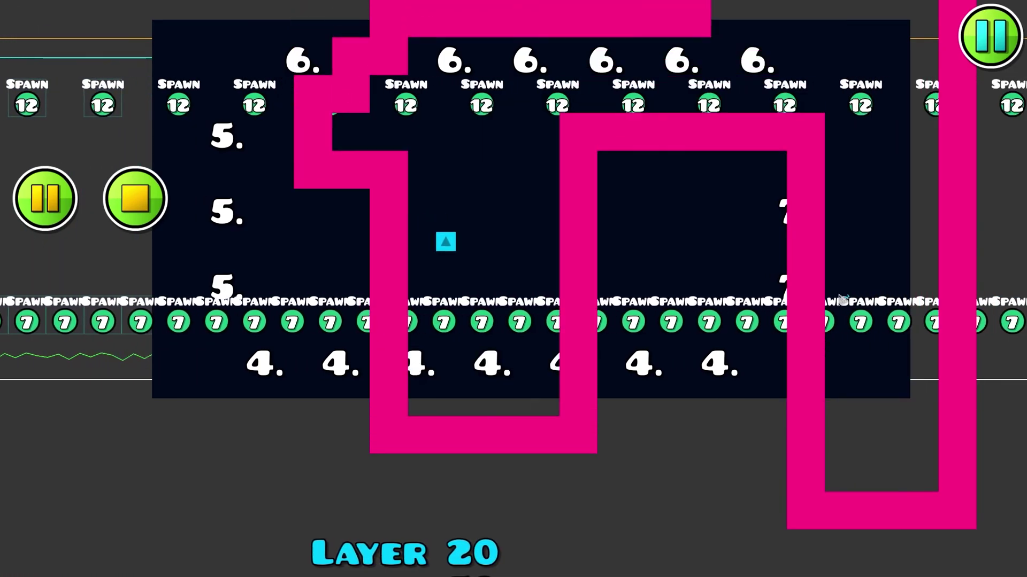
pyautogui.click(17, 196)
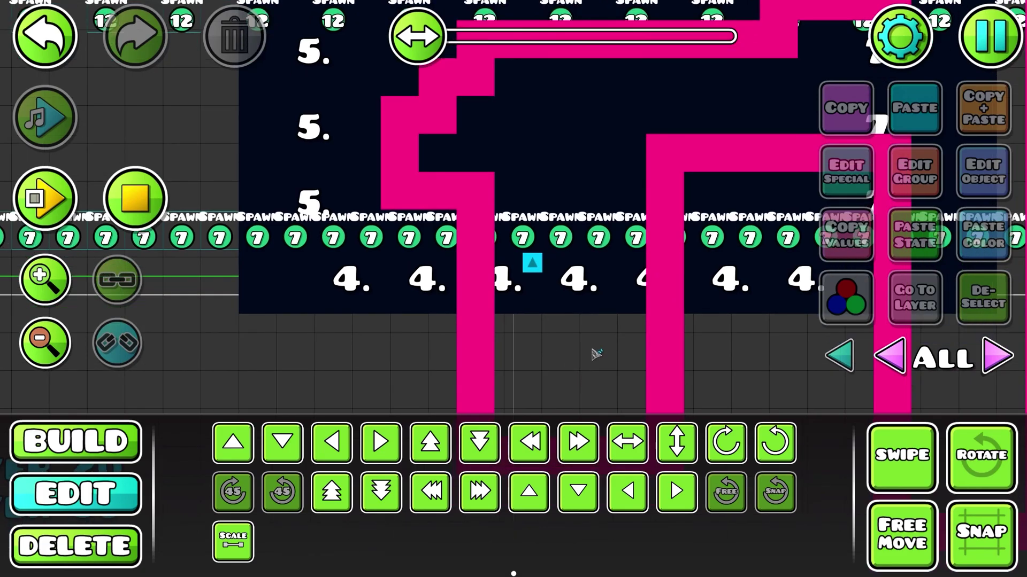
pyautogui.click(160, 199)
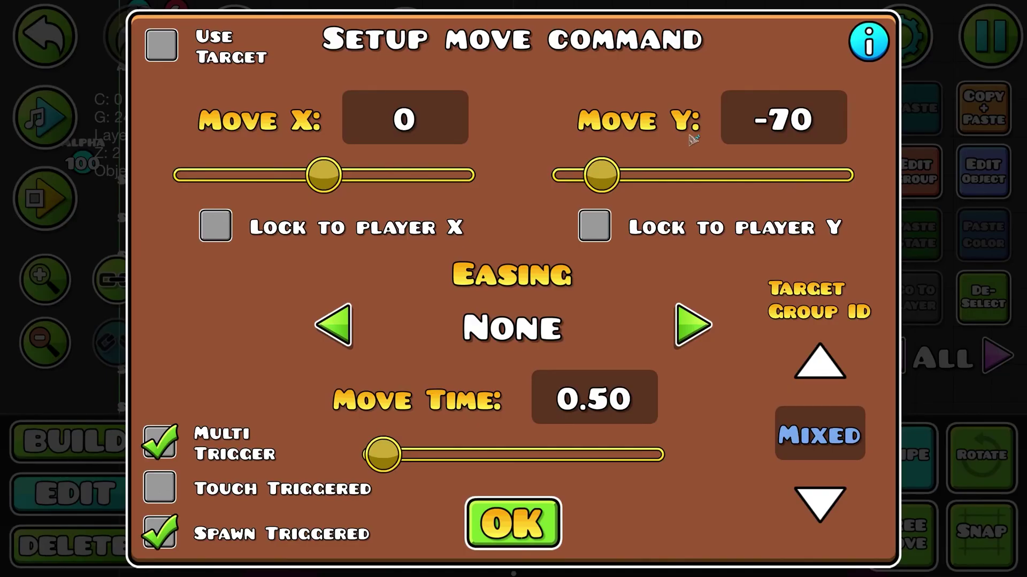
# - Set the Move Y of both Move triggers to -60 and playtest the room shift
pyautogui.click(742, 114)
pyautogui.press('BackSpace')
pyautogui.press('BackSpace')
pyautogui.press('BackSpace')
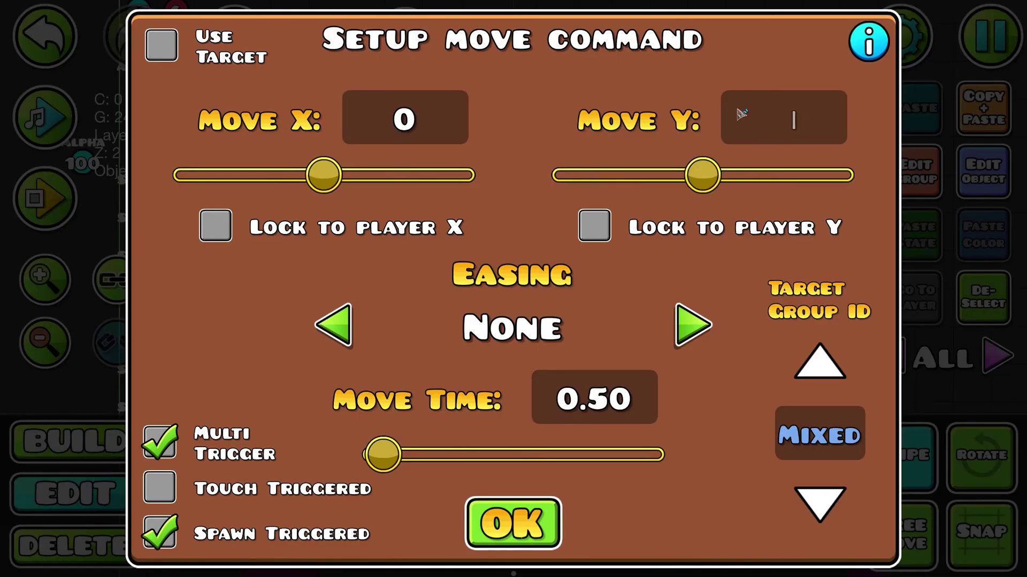
pyautogui.write('-60')
pyautogui.press('Escape')
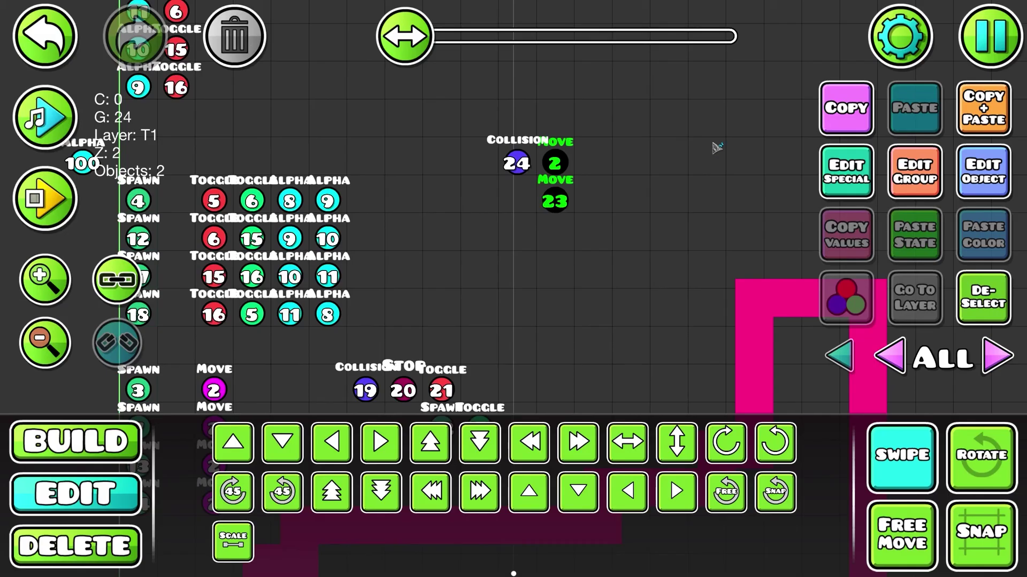
pyautogui.click(51, 211)
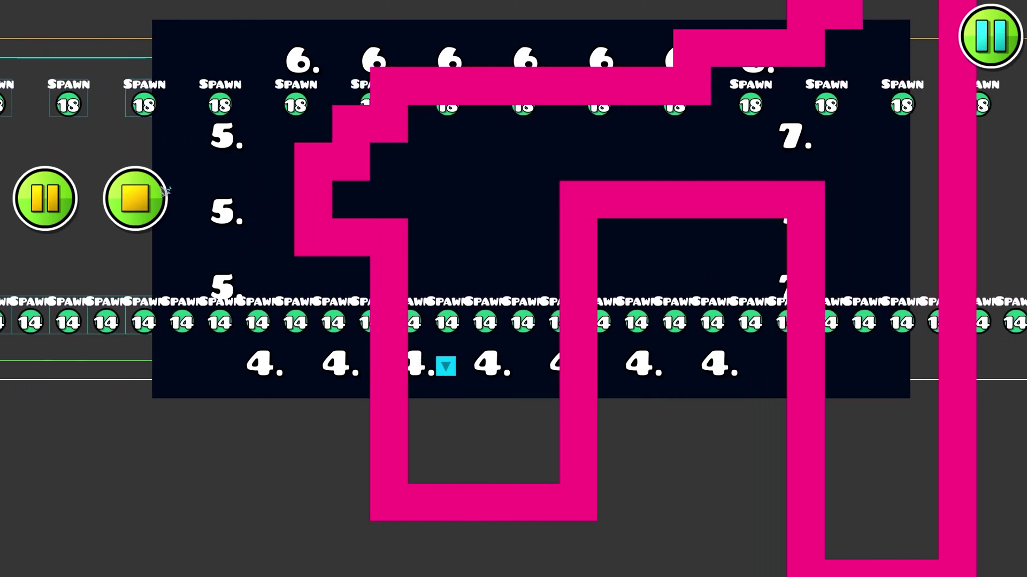
pyautogui.click(144, 187)
# - Duplicate the Collision trigger and its two Move triggers, placing the copy three grid cells above the originals
pyautogui.moveTo(214, 286); pyautogui.dragTo(665, 223)
pyautogui.moveTo(214, 257); pyautogui.dragTo(719, 385)
pyautogui.moveTo(160, 299); pyautogui.dragTo(642, 477)
pyautogui.click(901, 457)
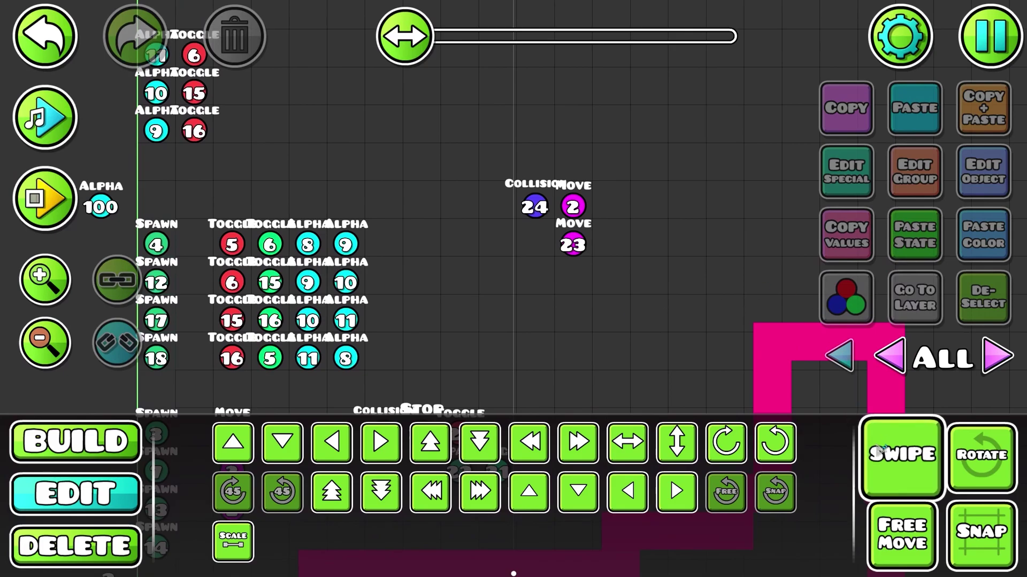
pyautogui.moveTo(455, 177); pyautogui.dragTo(608, 248)
pyautogui.click(971, 123)
pyautogui.press('w')
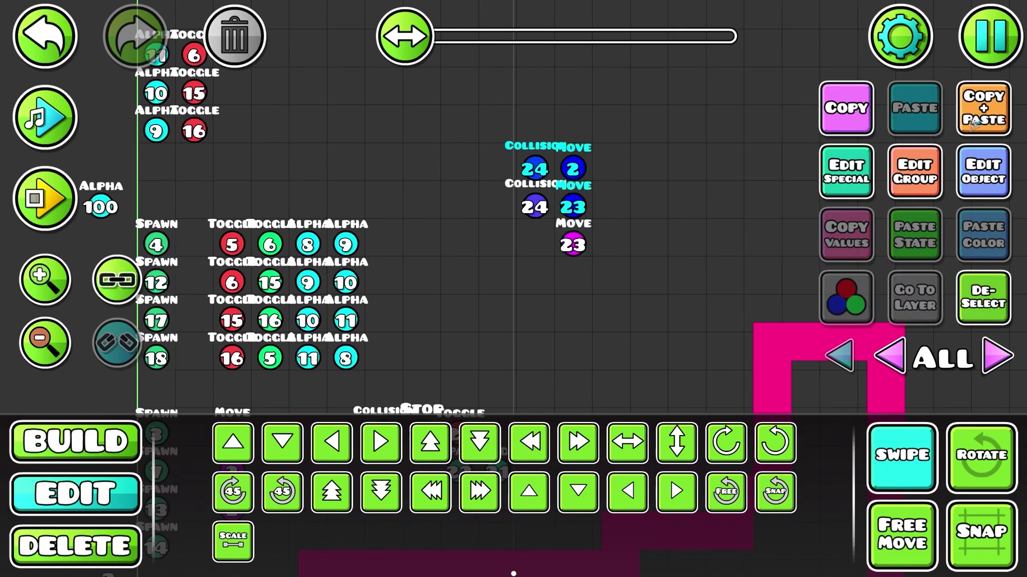
pyautogui.press('w')
pyautogui.press('w')
pyautogui.click(974, 321)
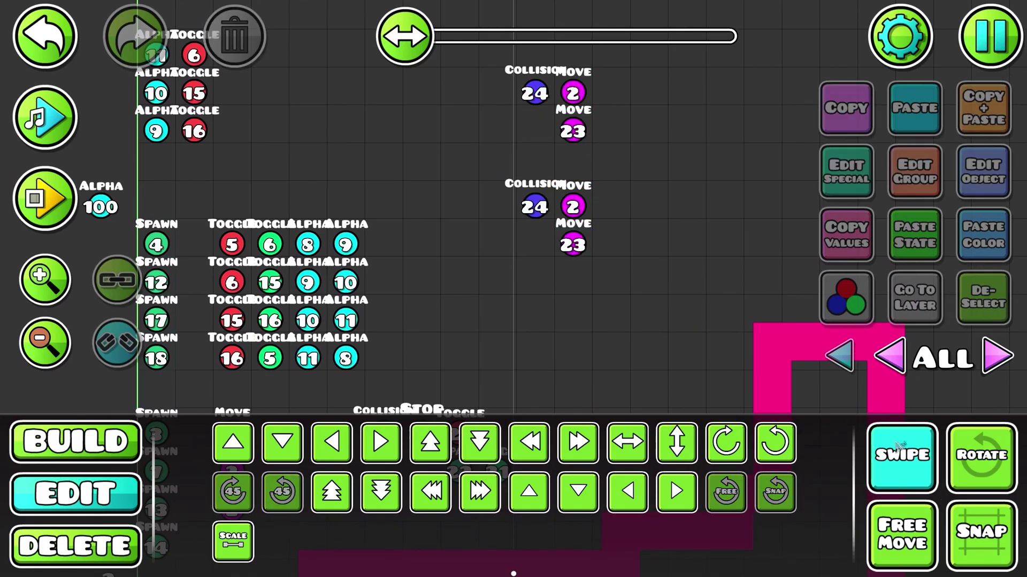
# - Find the next free group ID and set the copied Collision trigger's Target ID to 25
pyautogui.scroll(5, 732, 257)
pyautogui.click(546, 265)
pyautogui.click(916, 171)
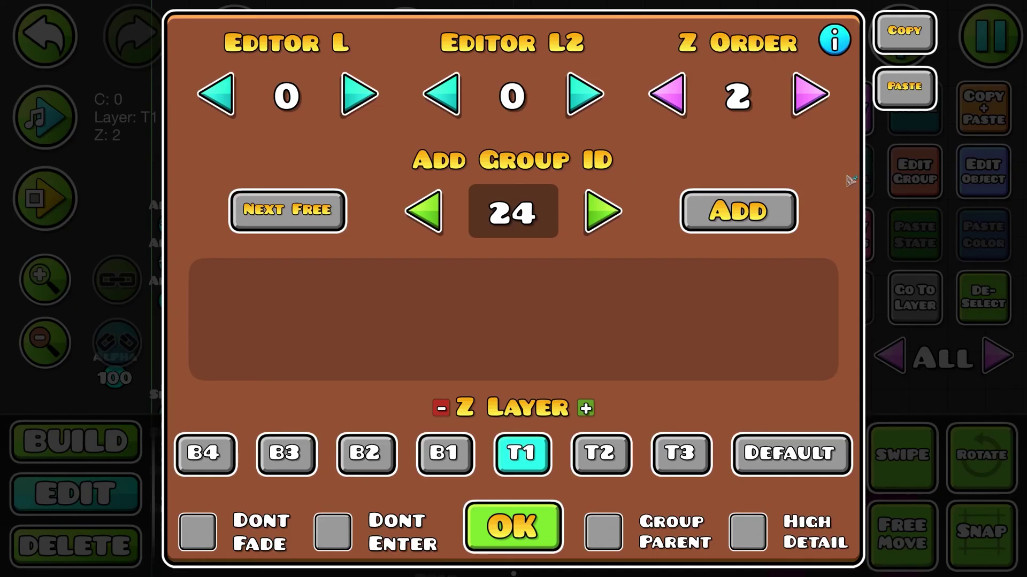
pyautogui.click(322, 219)
pyautogui.press('Escape')
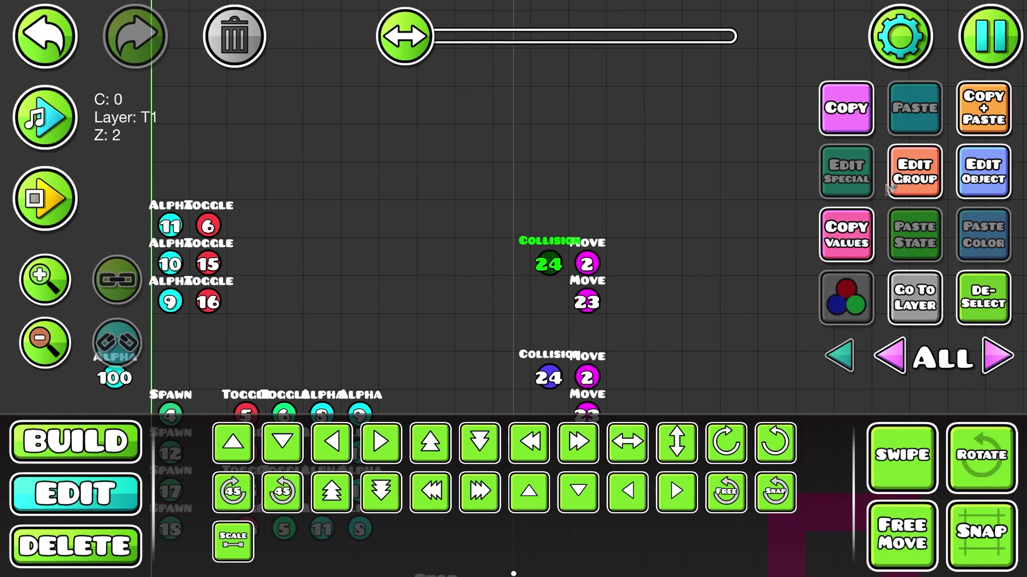
pyautogui.click(985, 182)
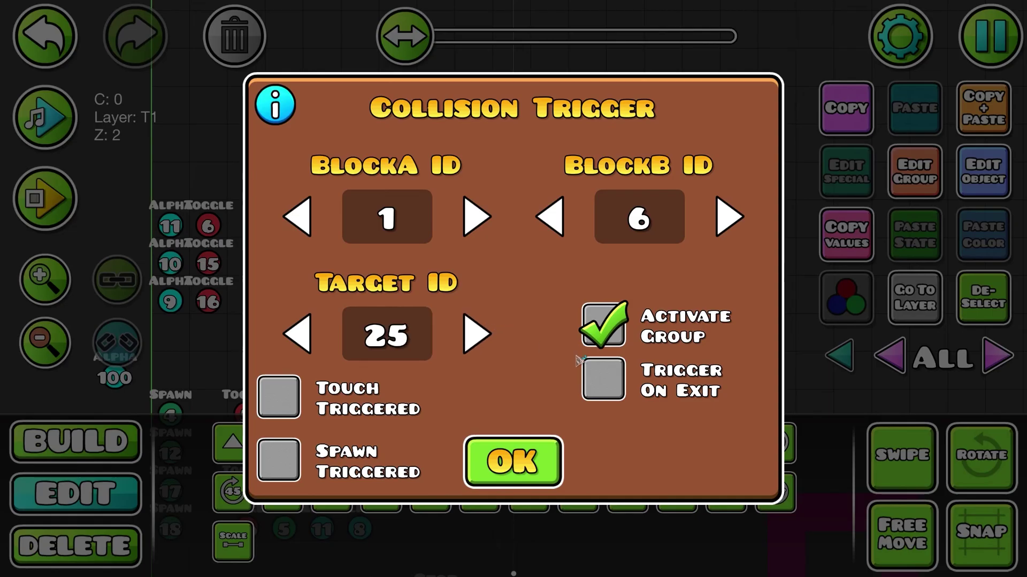
pyautogui.press('Escape')
# - Replace group ID 24 with 25 on the two copied Move triggers
pyautogui.click(897, 472)
pyautogui.click(970, 322)
pyautogui.moveTo(601, 240); pyautogui.dragTo(599, 289)
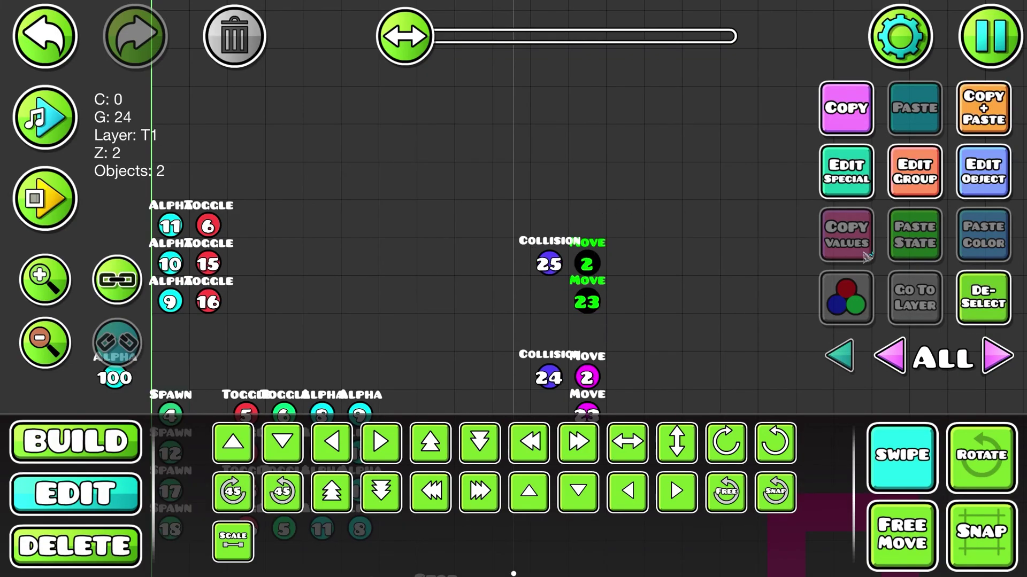
pyautogui.click(892, 199)
pyautogui.click(299, 302)
pyautogui.click(733, 209)
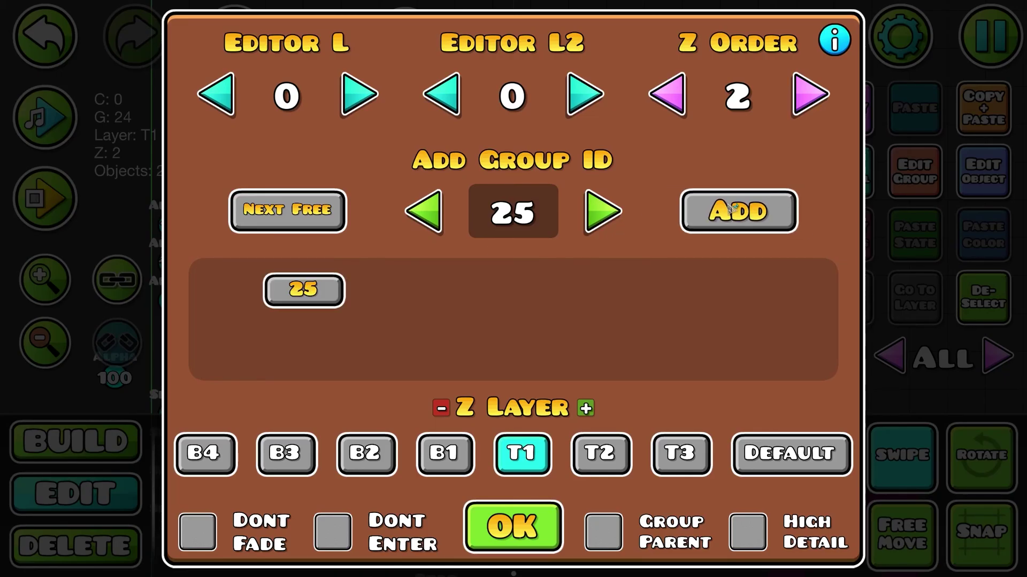
pyautogui.press('Escape')
pyautogui.click(987, 291)
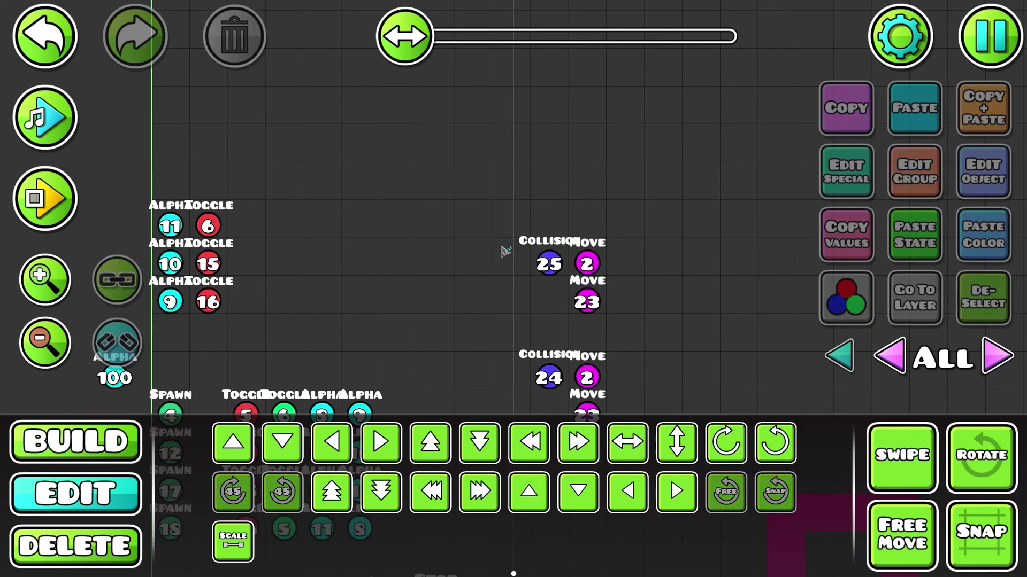
# - Set the copied Collision trigger's BlockB ID to 5, matching the numbered collision blocks around the room
pyautogui.click(545, 250)
pyautogui.scroll(-5, 588, 267)
pyautogui.scroll(3, 567, 182)
pyautogui.scroll(-3, 567, 182)
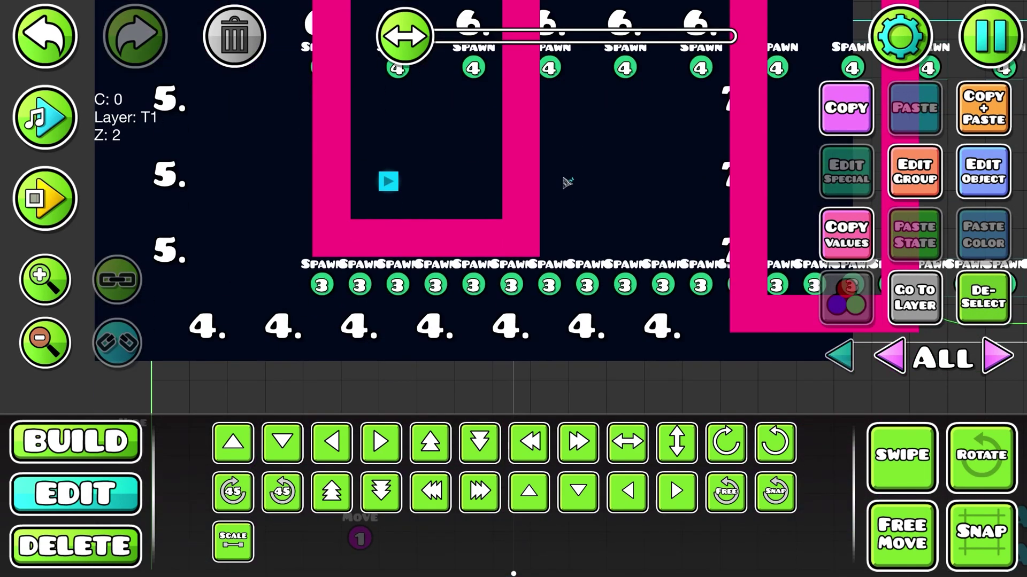
pyautogui.scroll(10, 596, 156)
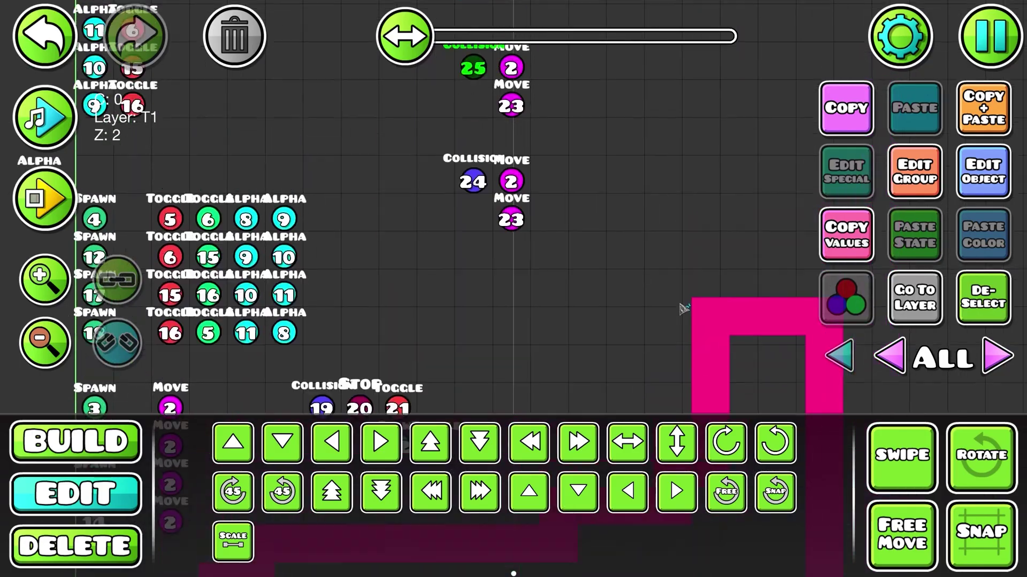
pyautogui.click(982, 174)
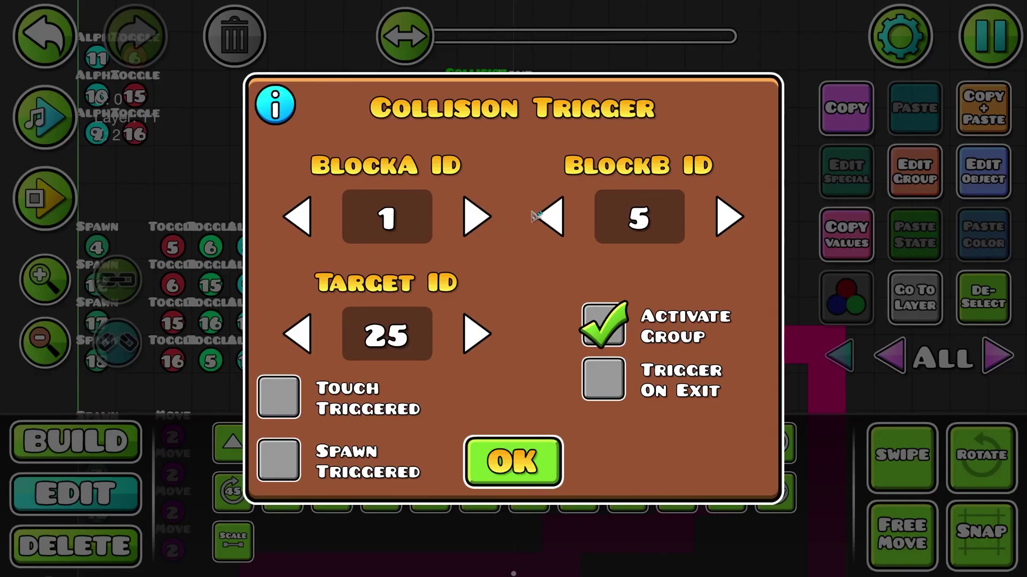
pyautogui.press('Escape')
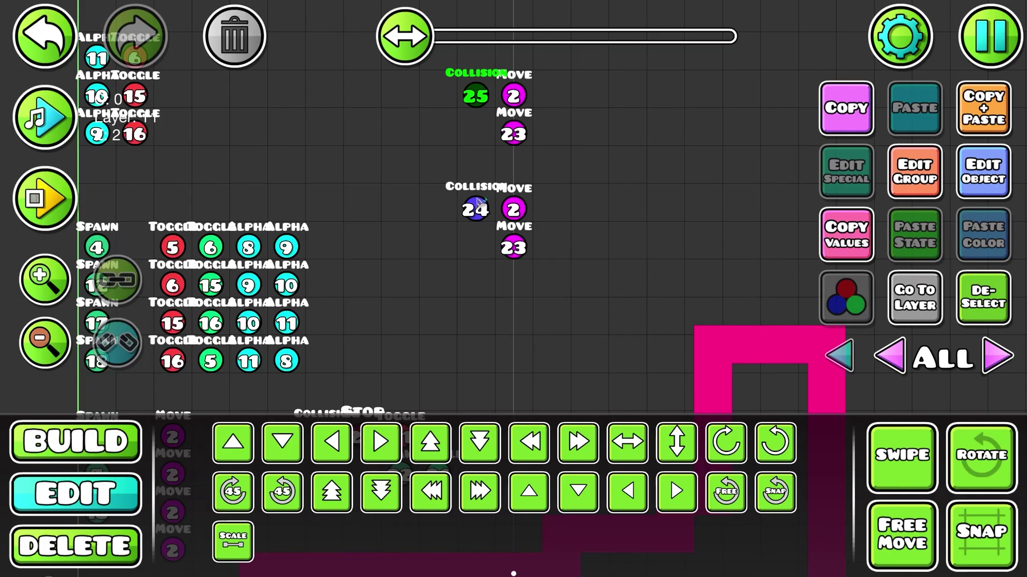
# - Set Move Y to 60 on the two Move triggers of group 25
pyautogui.click(535, 123)
pyautogui.click(902, 455)
pyautogui.moveTo(541, 78); pyautogui.dragTo(539, 110)
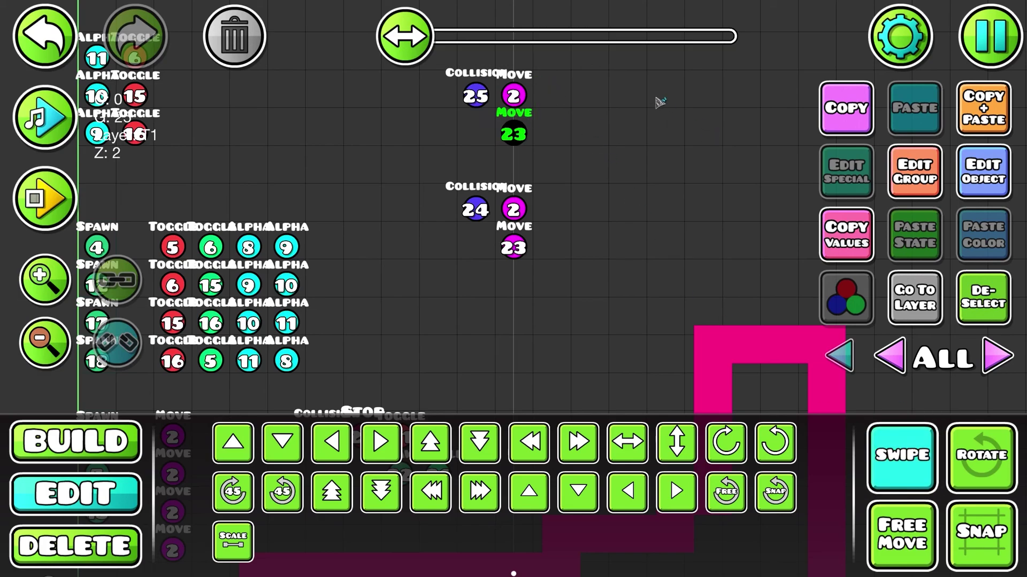
pyautogui.click(522, 88)
pyautogui.click(983, 171)
pyautogui.click(771, 142)
pyautogui.press('BackSpace')
pyautogui.press('BackSpace')
pyautogui.press('BackSpace')
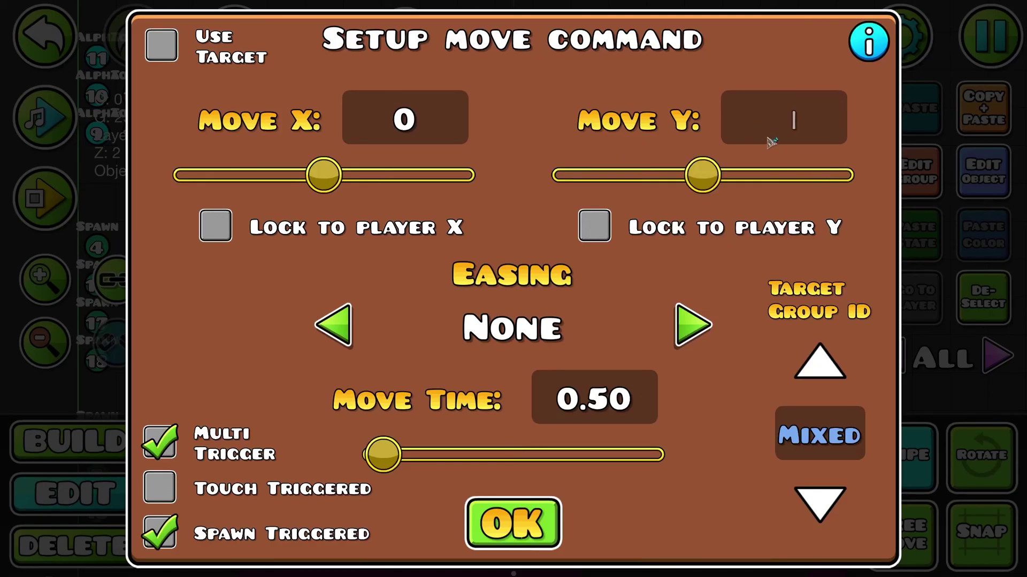
pyautogui.write('690')
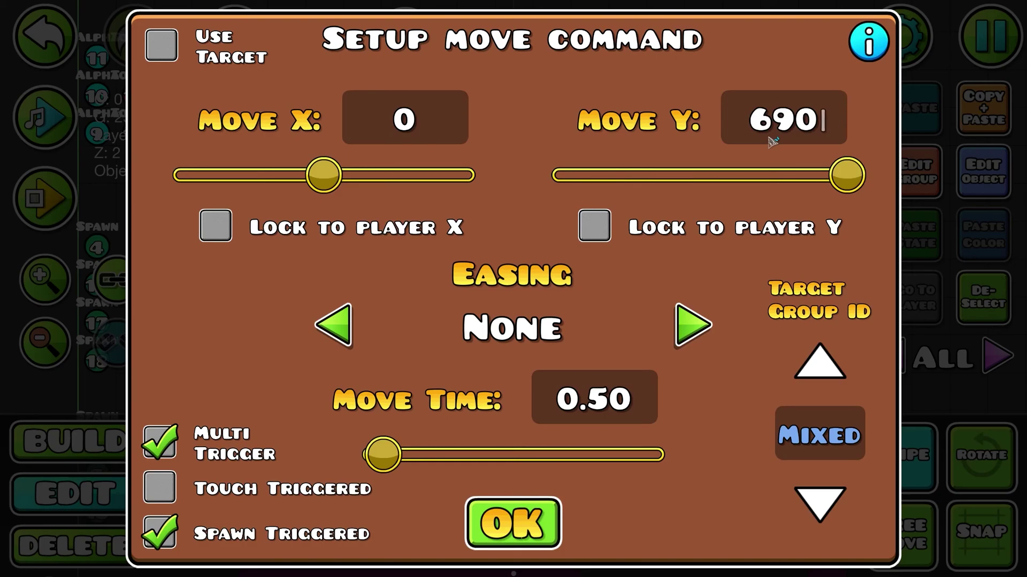
pyautogui.press('BackSpace')
pyautogui.press('BackSpace')
pyautogui.write('0')
pyautogui.press('Escape')
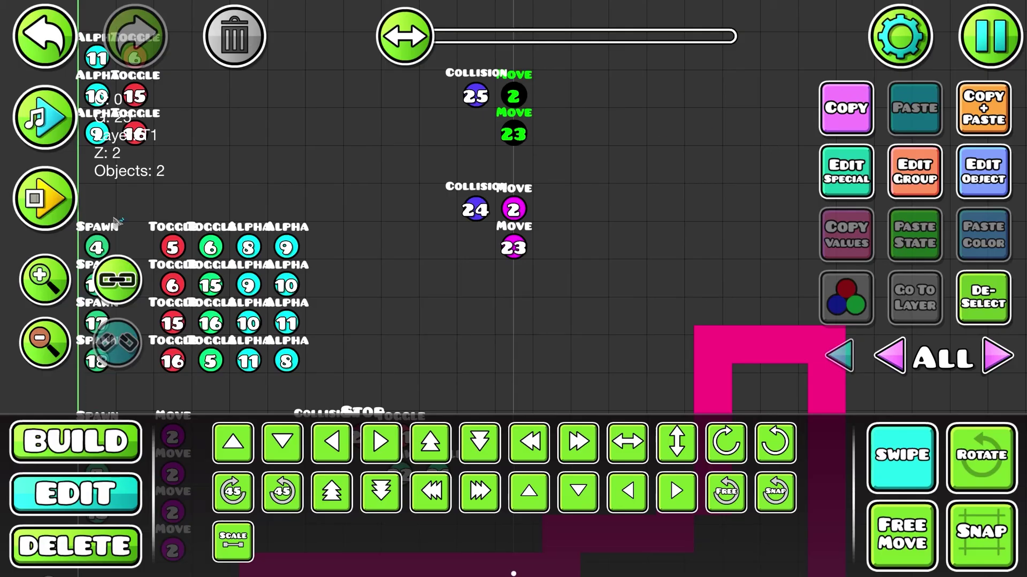
# - Playtest the level in the editor to check the room's vertical shift, and stop the run
pyautogui.click(68, 204)
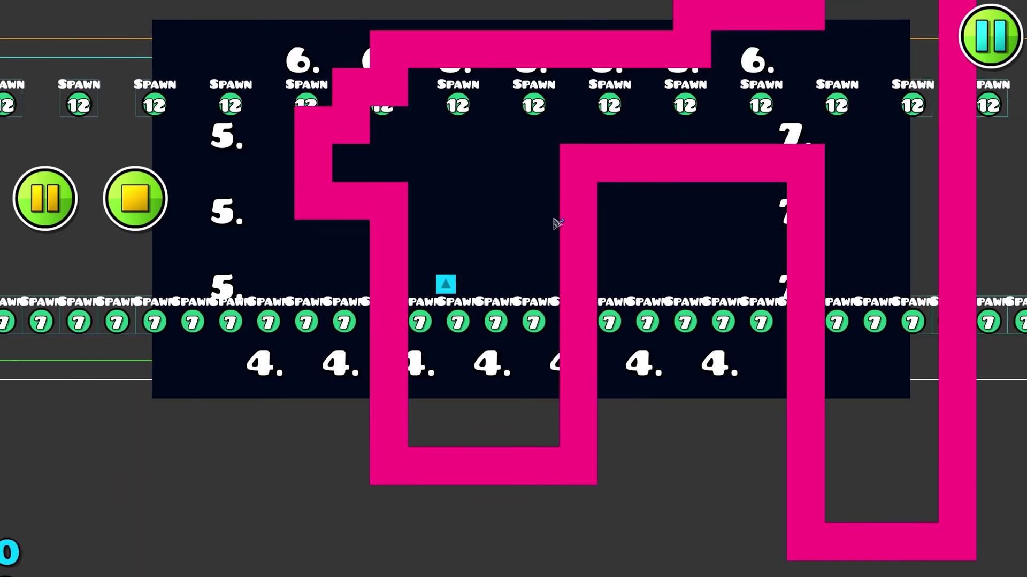
pyautogui.click(135, 204)
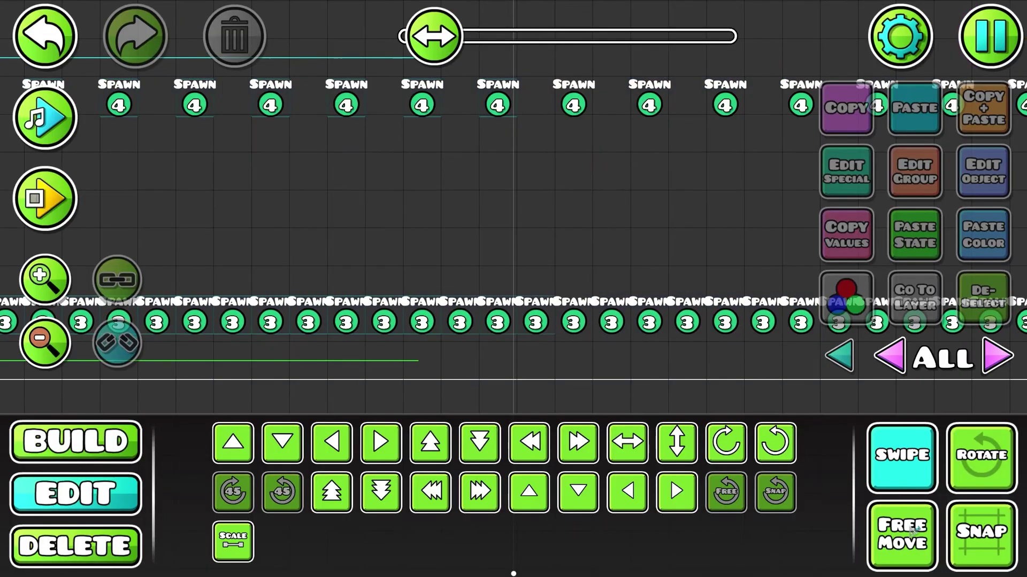
# - Set Move Y to -55 on the two Move triggers beside the Collision trigger targeting group 24
pyautogui.click(904, 483)
pyautogui.moveTo(408, 257); pyautogui.dragTo(960, 507)
pyautogui.moveTo(195, 186); pyautogui.dragTo(839, 257)
pyautogui.moveTo(96, 192); pyautogui.dragTo(658, 225)
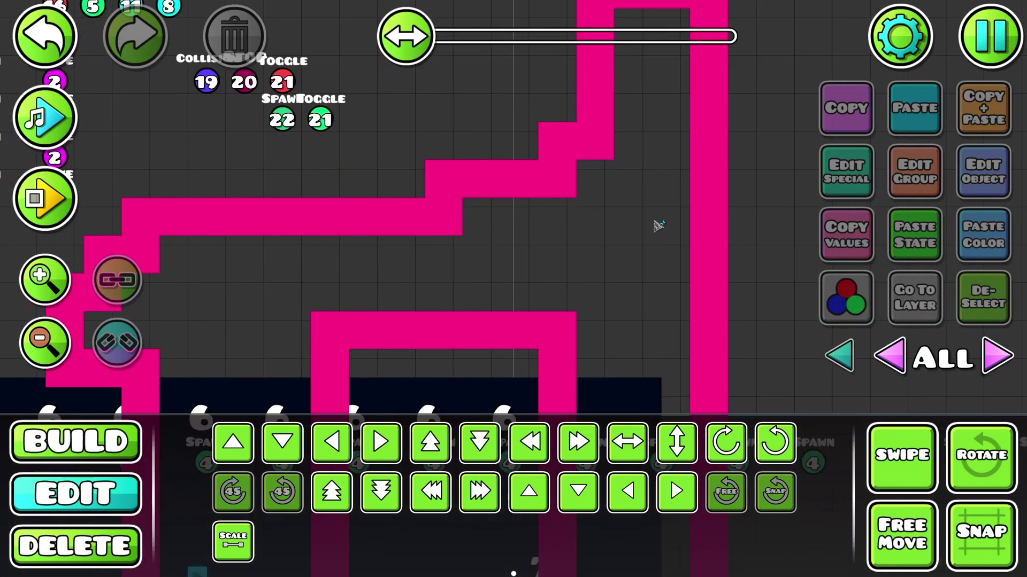
pyautogui.scroll(10, 658, 226)
pyautogui.hscroll(-5, 659, 226)
pyautogui.click(885, 451)
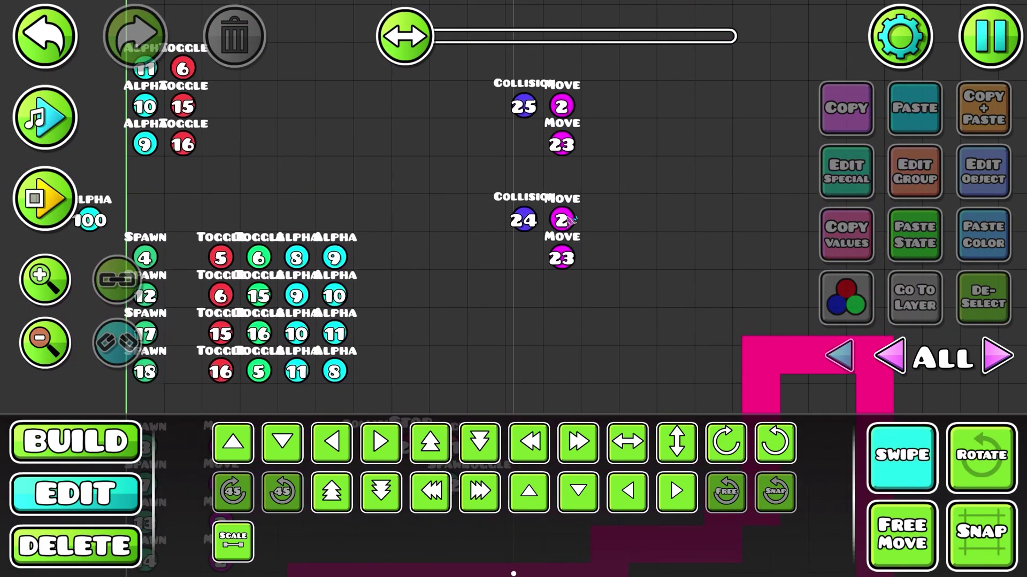
pyautogui.moveTo(571, 220); pyautogui.dragTo(572, 268)
pyautogui.click(983, 171)
pyautogui.click(783, 118)
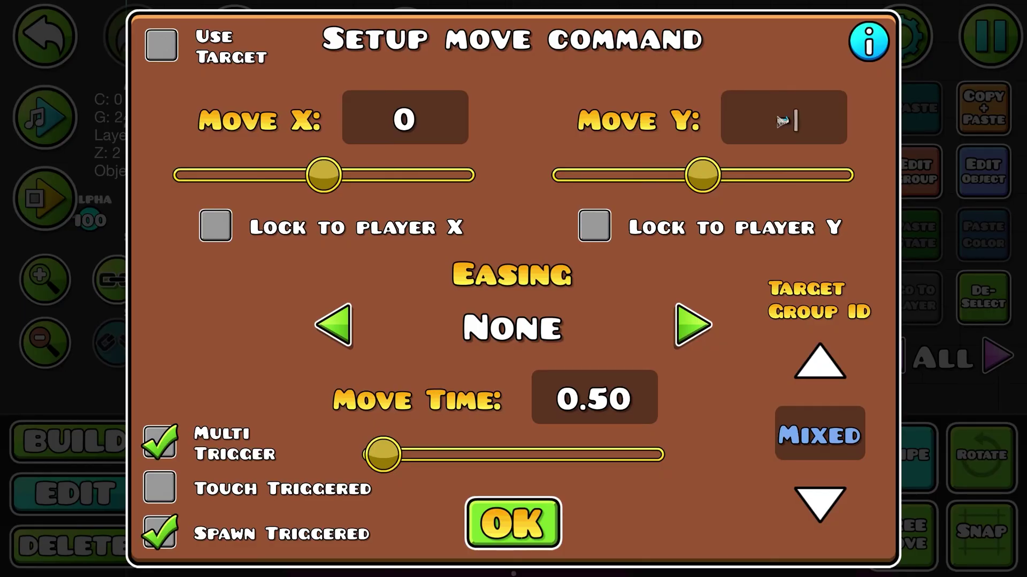
pyautogui.write('-545')
pyautogui.press('BackSpace')
pyautogui.press('BackSpace')
pyautogui.write('55')
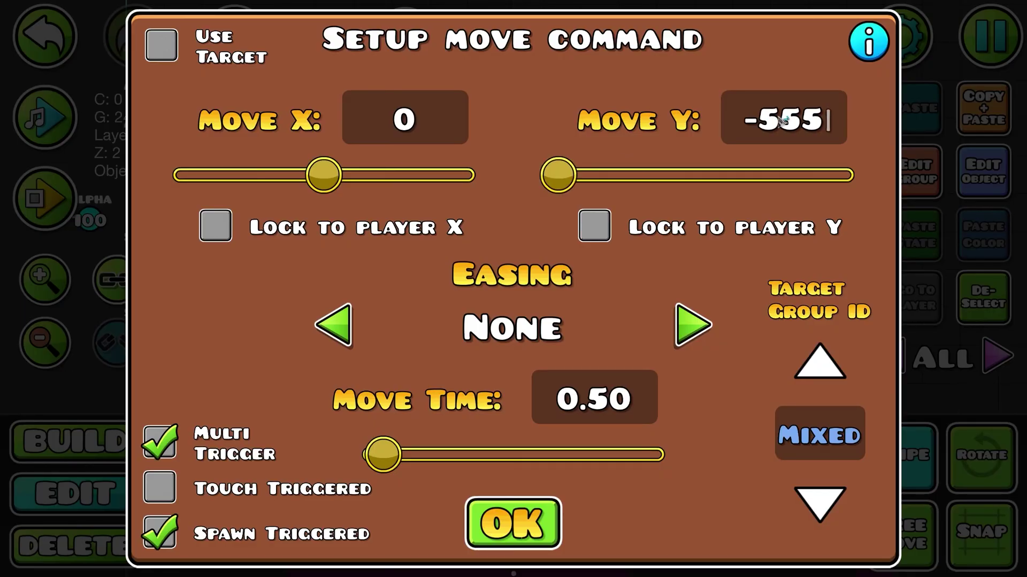
pyautogui.press('BackSpace')
# - Set Move Y to 55 on the two Move triggers of group 25
pyautogui.press('BackSpace')
pyautogui.press('BackSpace')
pyautogui.press('BackSpace')
pyautogui.write('60')
pyautogui.press('BackSpace')
pyautogui.press('BackSpace')
pyautogui.write('55')
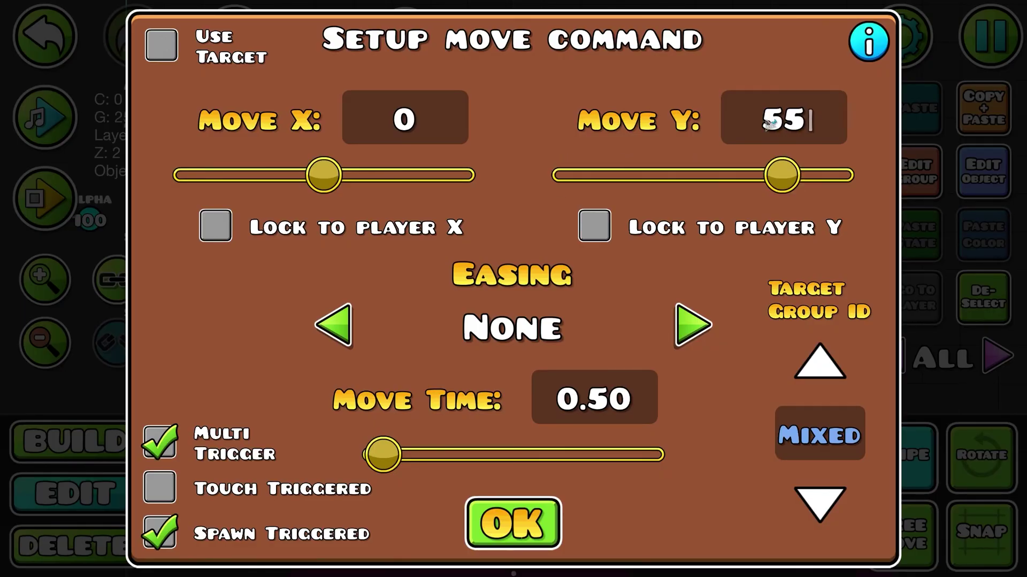
pyautogui.click(513, 523)
# - Playtest the level in the editor with the adjusted vertical shift values, and end the run
pyautogui.click(57, 198)
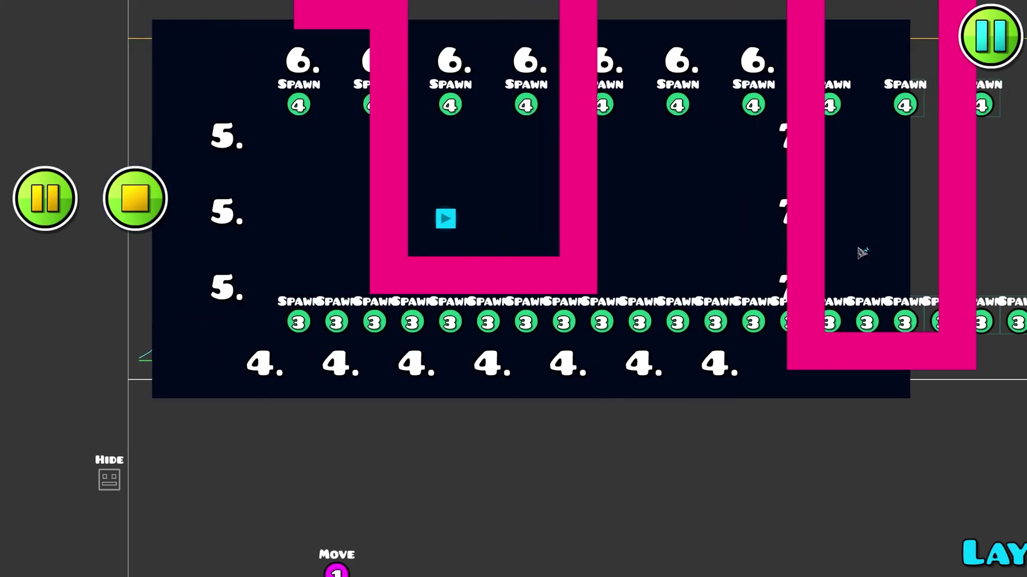
pyautogui.press('Up')
pyautogui.press('space')
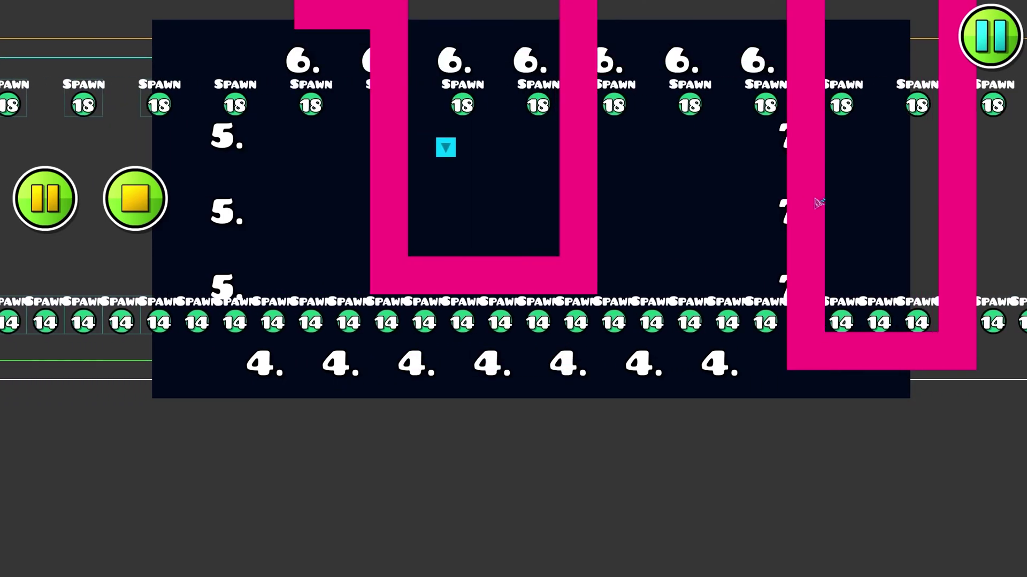
pyautogui.press('Escape')
pyautogui.press('Escape')
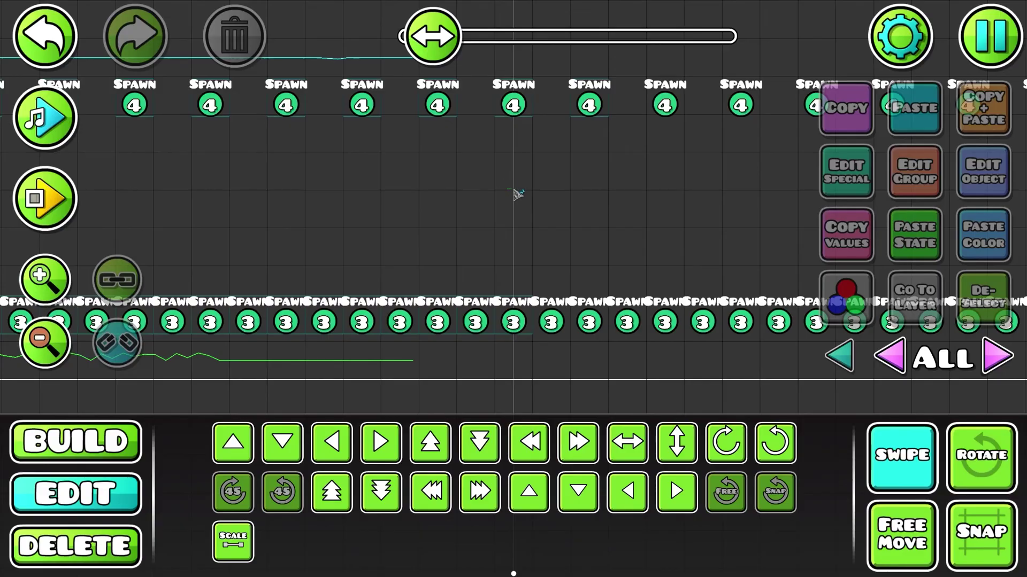
# - Play the level in full game mode to view the vertical room transition, and return to the editor
pyautogui.press('Escape')
pyautogui.click(637, 206)
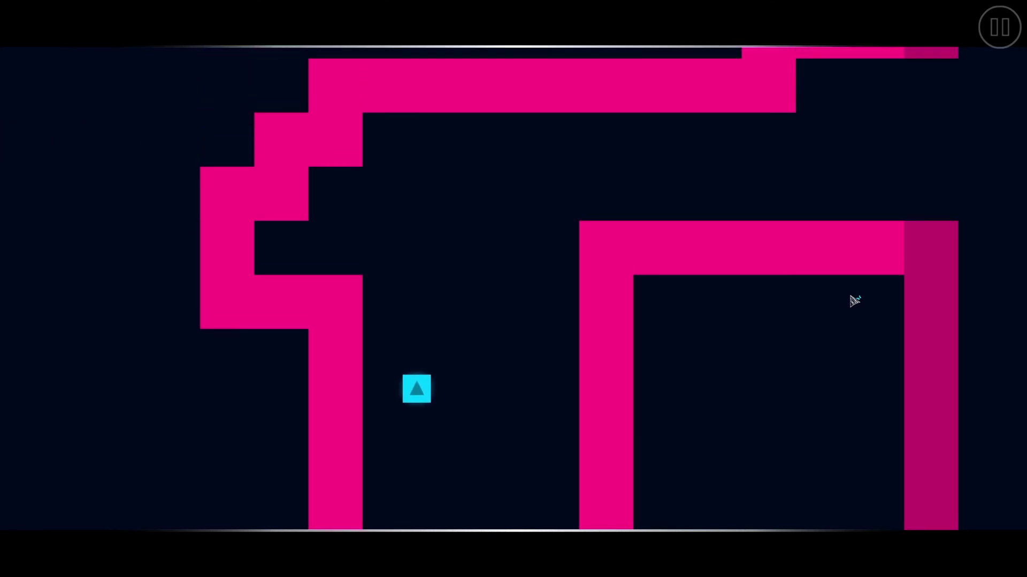
pyautogui.press('Escape')
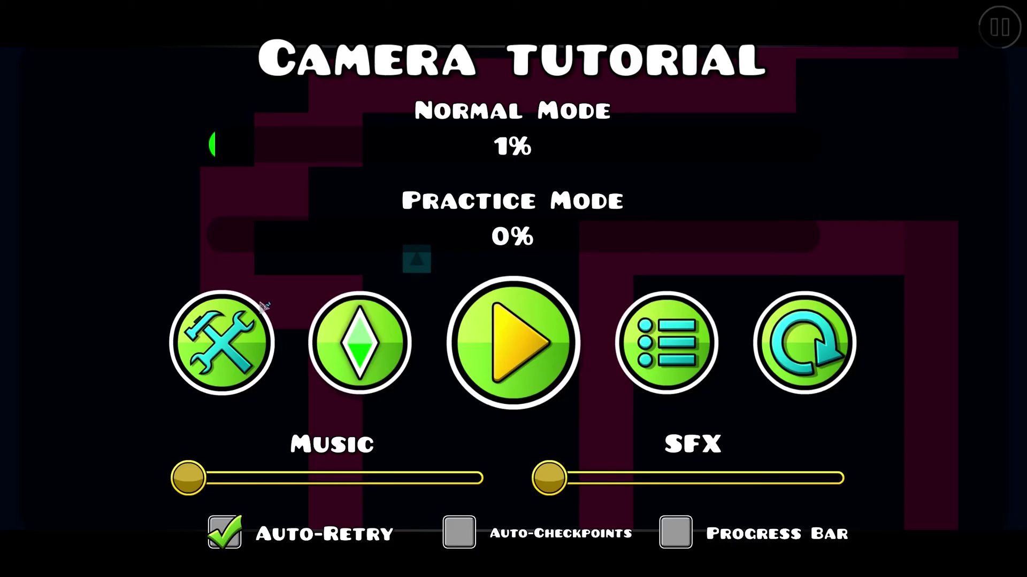
pyautogui.click(230, 339)
# - Duplicate the group 25 Collision trigger with its two Move triggers, placing the copy three grid cells above
pyautogui.moveTo(359, 229); pyautogui.dragTo(603, 333)
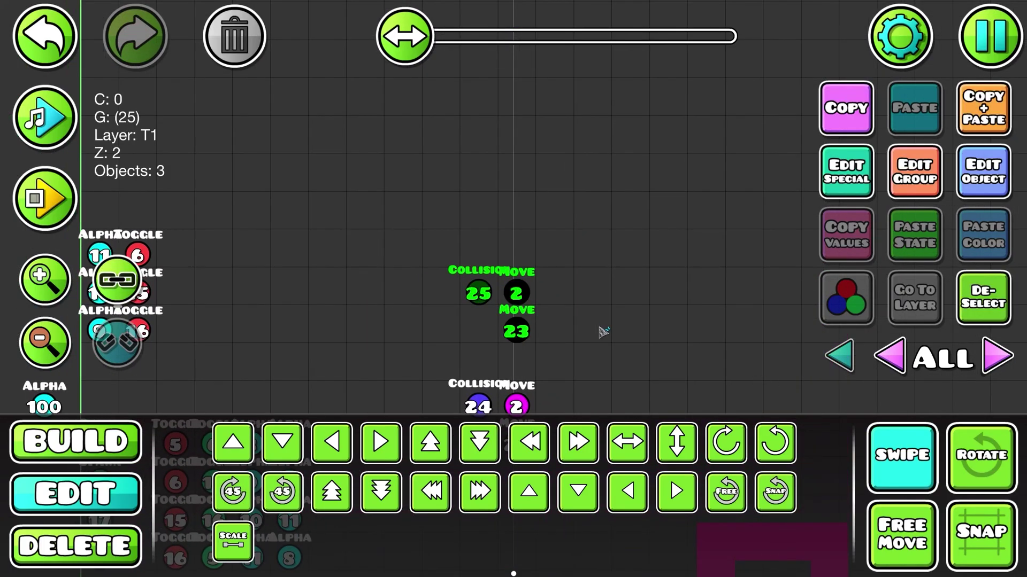
pyautogui.click(982, 112)
pyautogui.press('w')
pyautogui.press('w')
pyautogui.press('w')
# - Review the level layout and the new Collision trigger copy's block and target IDs
pyautogui.click(902, 458)
pyautogui.moveTo(535, 382); pyautogui.dragTo(615, 35)
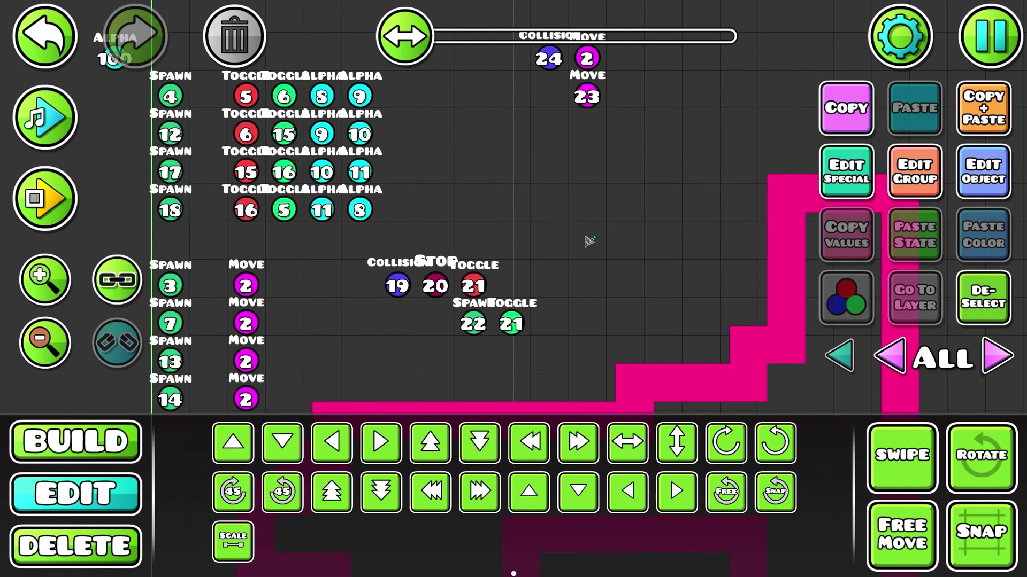
pyautogui.moveTo(589, 241); pyautogui.dragTo(644, 6)
pyautogui.scroll(-8, 451, 265)
pyautogui.moveTo(523, 201); pyautogui.dragTo(423, 561)
pyautogui.moveTo(533, 24); pyautogui.dragTo(537, 457)
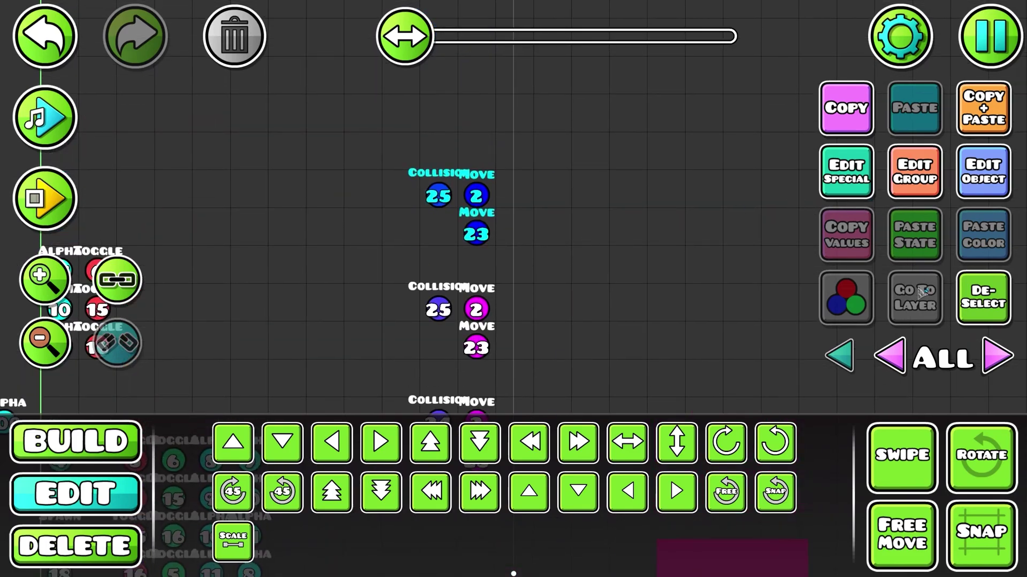
pyautogui.click(585, 269)
pyautogui.doubleClick(439, 197)
pyautogui.click(723, 229)
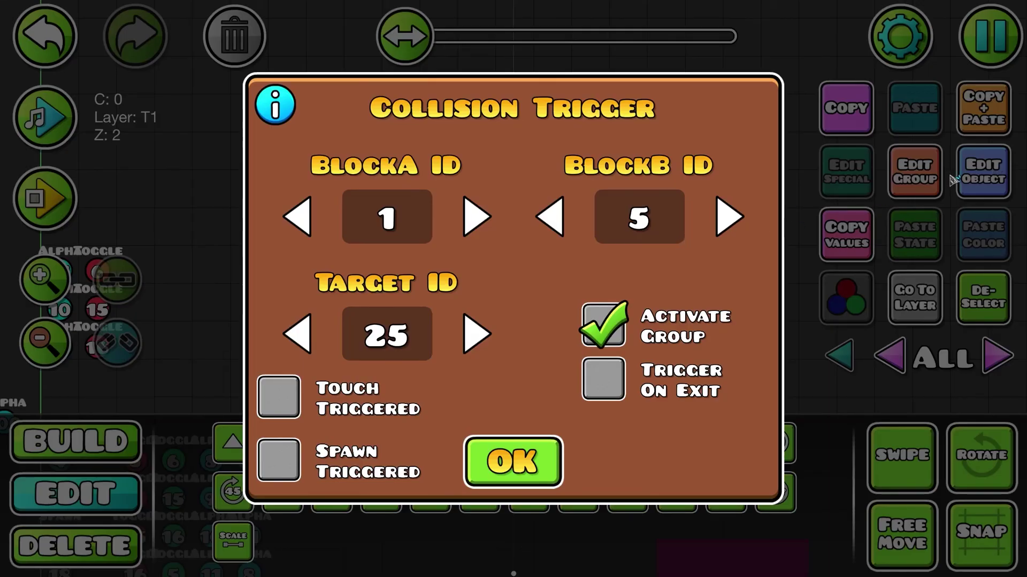
pyautogui.press('Escape')
# - Look up the next free group ID and set the topmost Collision trigger's Target ID to 26
pyautogui.click(923, 174)
pyautogui.click(288, 214)
pyautogui.click(512, 527)
pyautogui.click(846, 171)
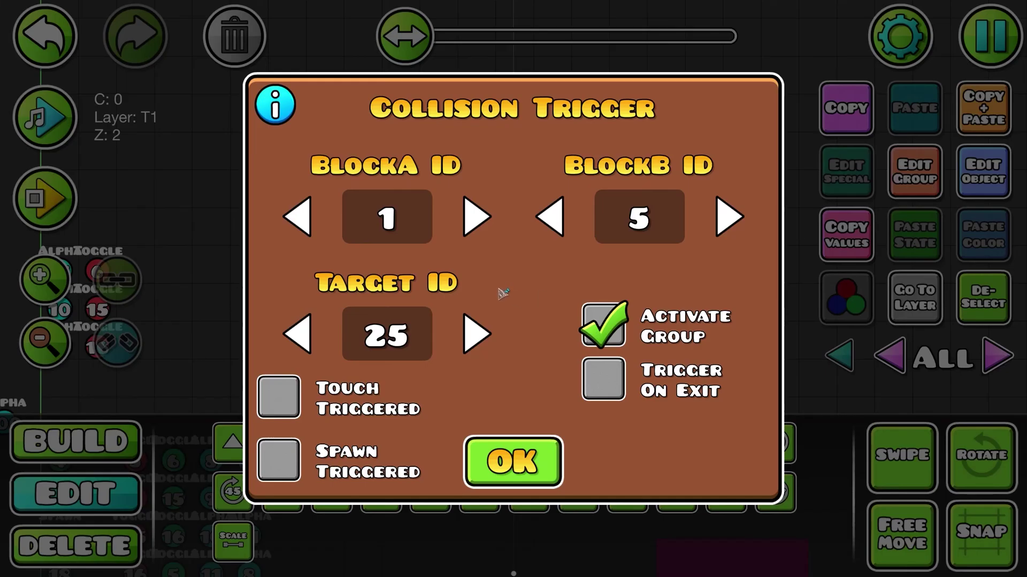
pyautogui.click(475, 332)
pyautogui.click(512, 459)
pyautogui.click(971, 304)
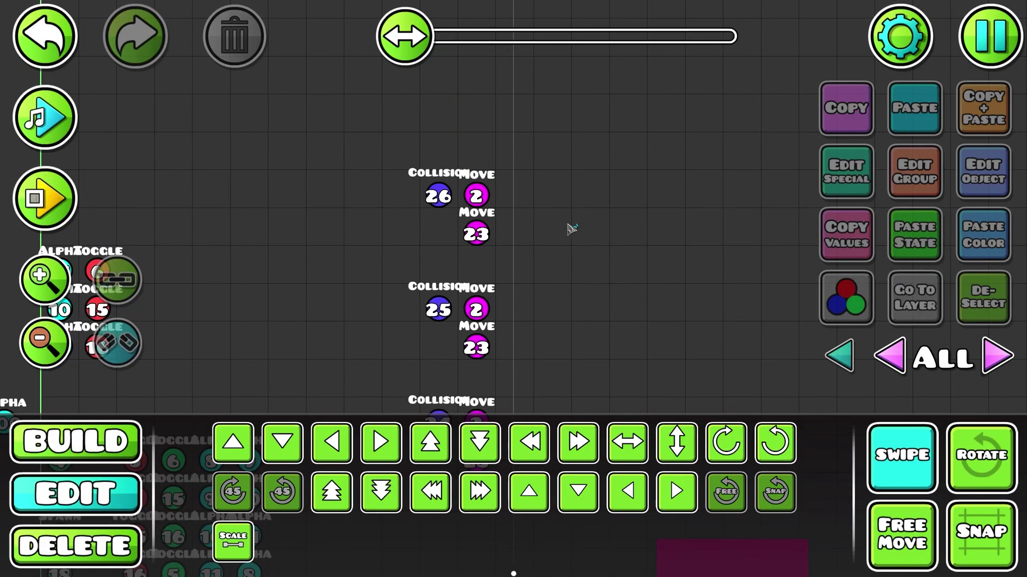
# - Replace group ID 25 with 26 on the two topmost Move triggers
pyautogui.moveTo(480, 234); pyautogui.dragTo(476, 234)
pyautogui.click(914, 171)
pyautogui.click(304, 289)
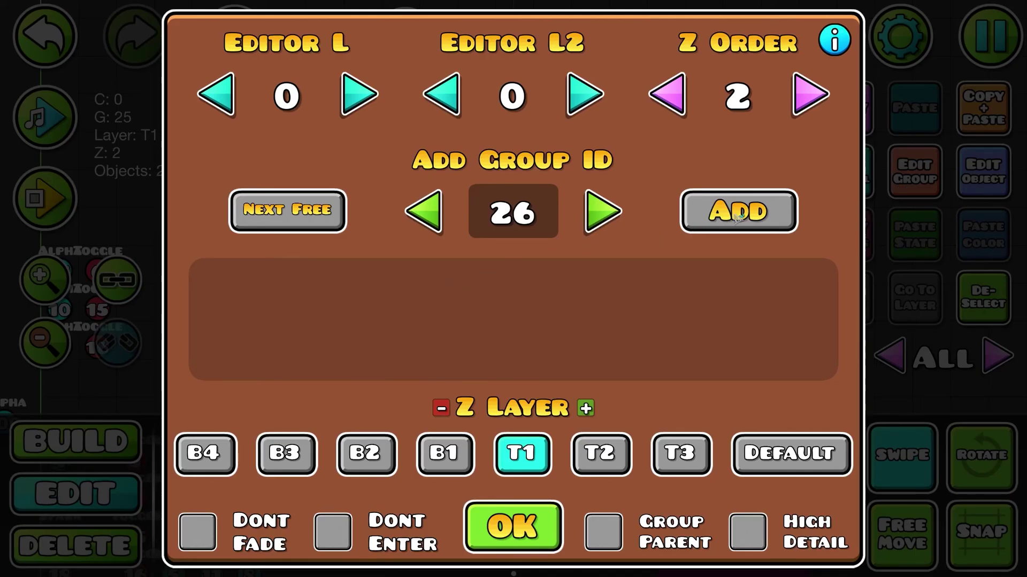
pyautogui.click(738, 211)
pyautogui.press('Escape')
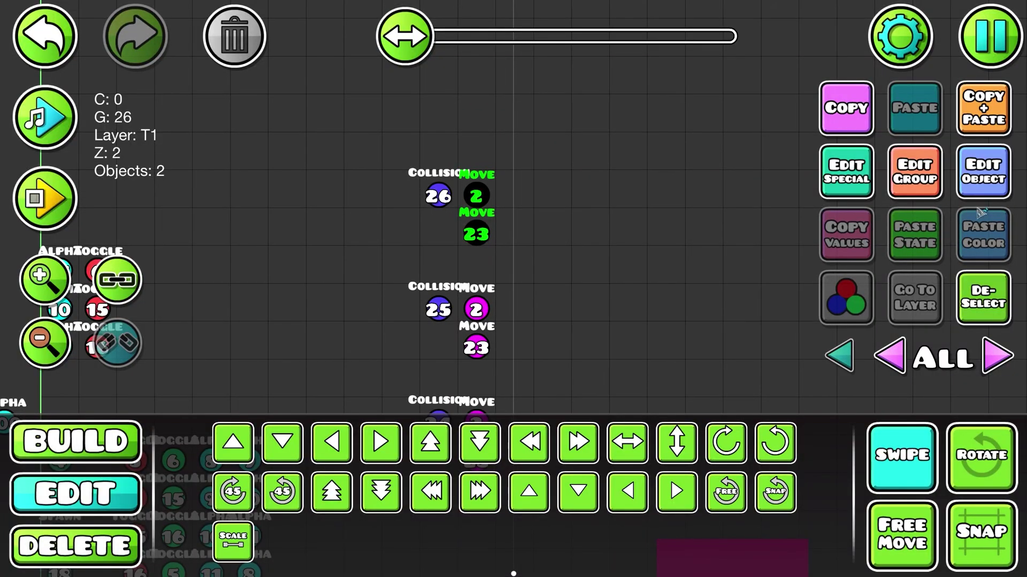
# - Set Move X to -100 and Move Y to 0 on the two Move triggers of group 26
pyautogui.click(979, 181)
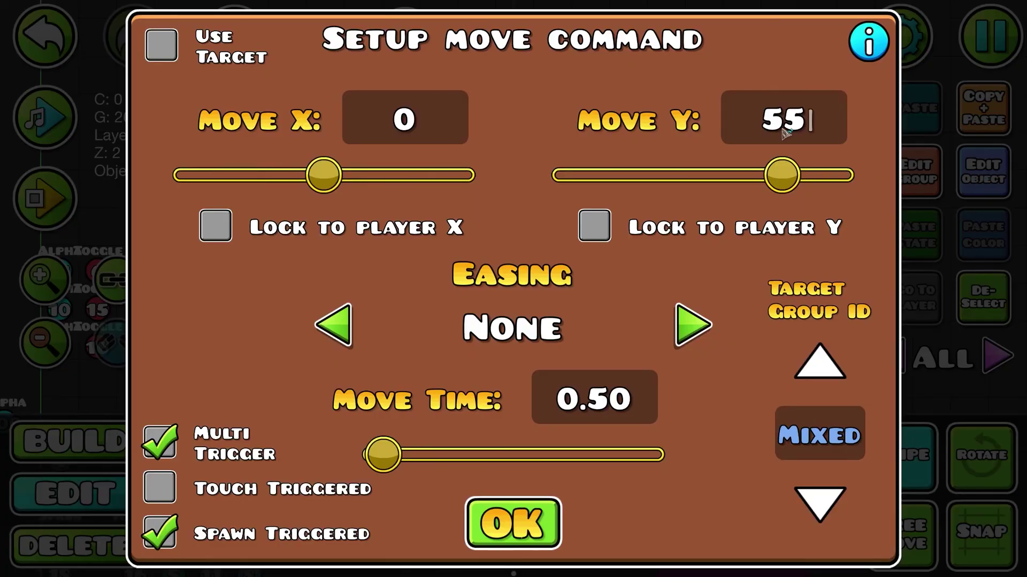
pyautogui.press('BackSpace')
pyautogui.press('BackSpace')
pyautogui.press('Escape')
pyautogui.click(981, 175)
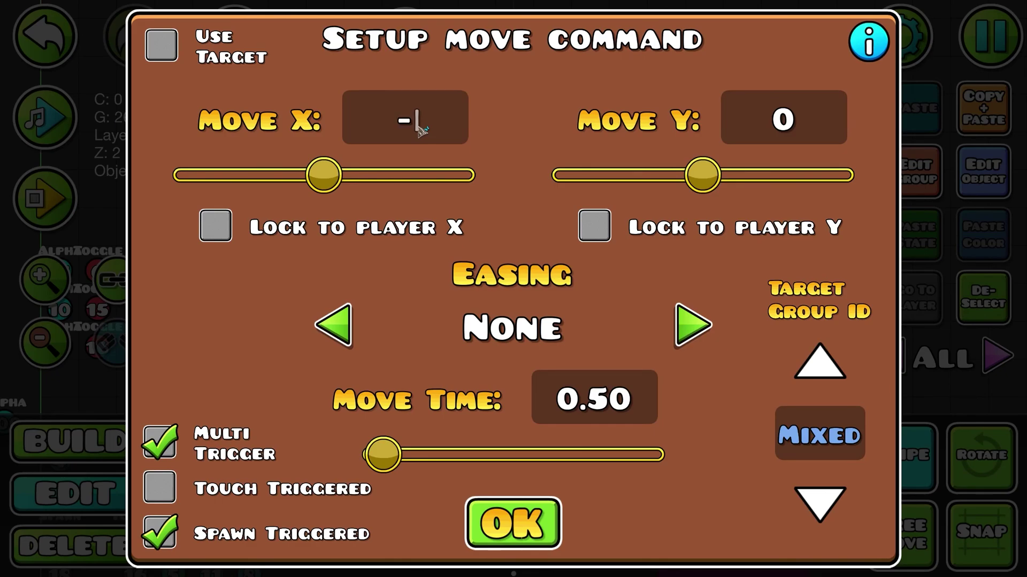
pyautogui.click(418, 128)
pyautogui.write('-100')
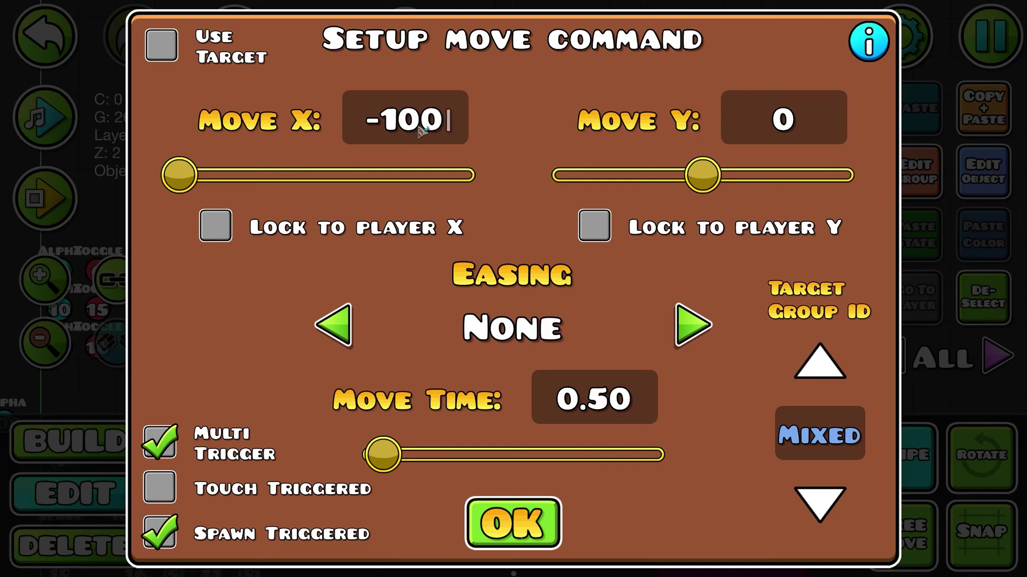
pyautogui.press('Escape')
# - Playtest the level in the editor to check the room's horizontal shift, and stop the run
pyautogui.click(63, 194)
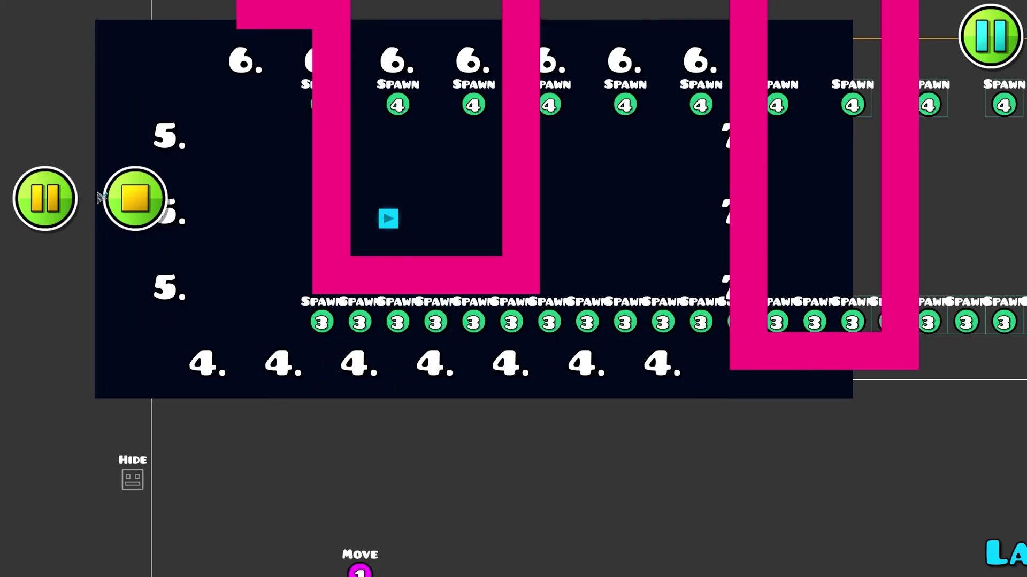
pyautogui.press('Return')
pyautogui.click(886, 478)
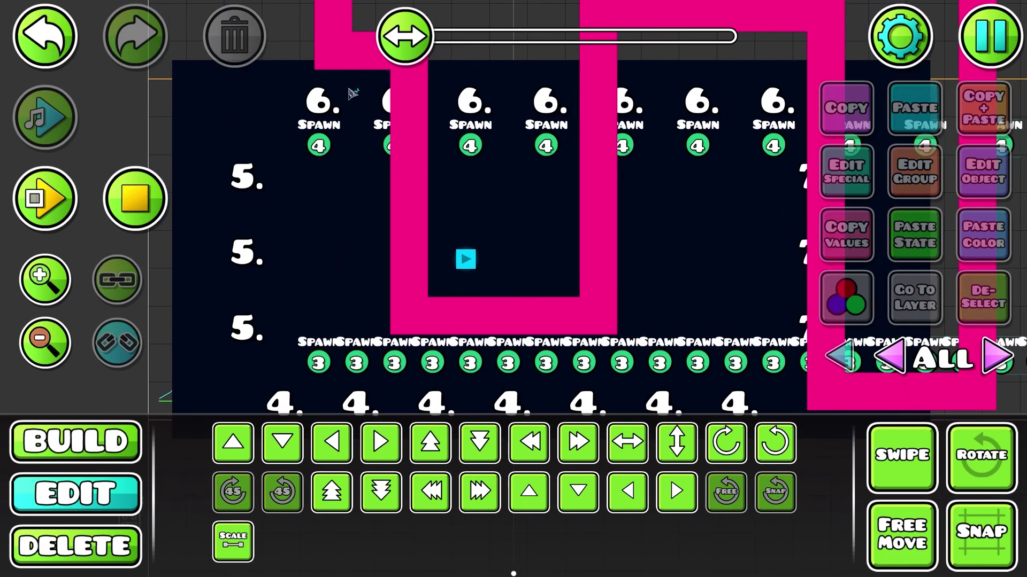
pyautogui.click(45, 199)
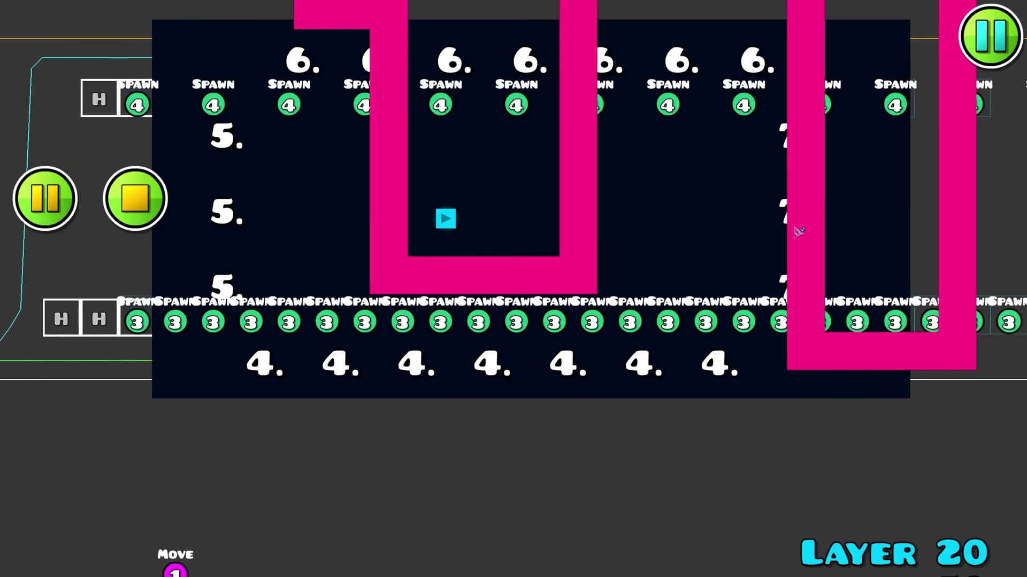
pyautogui.press('a')
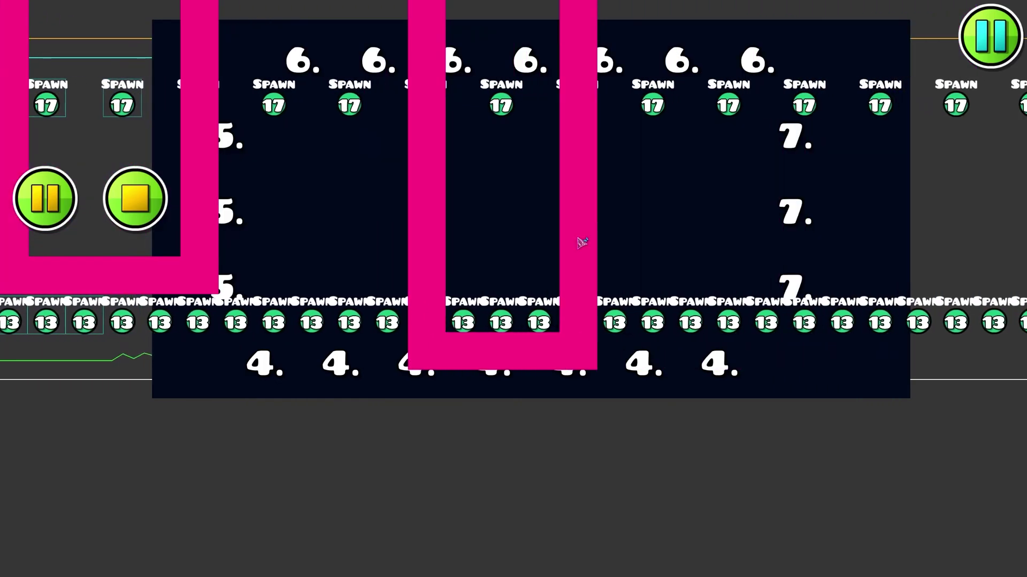
pyautogui.click(135, 200)
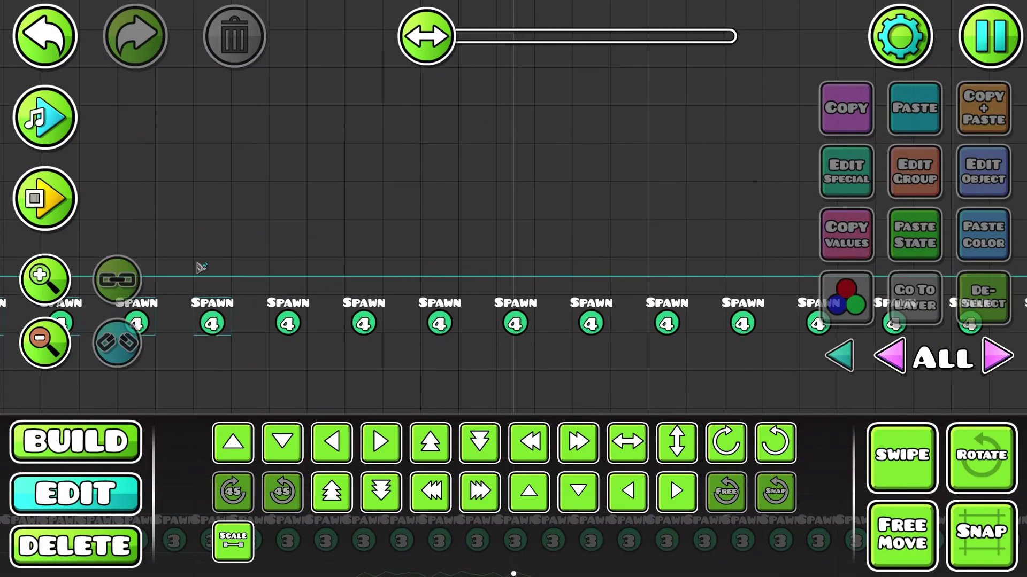
# - Set Move X to 100 on the two Move triggers belonging to group 26
pyautogui.moveTo(926, 236); pyautogui.dragTo(752, 199)
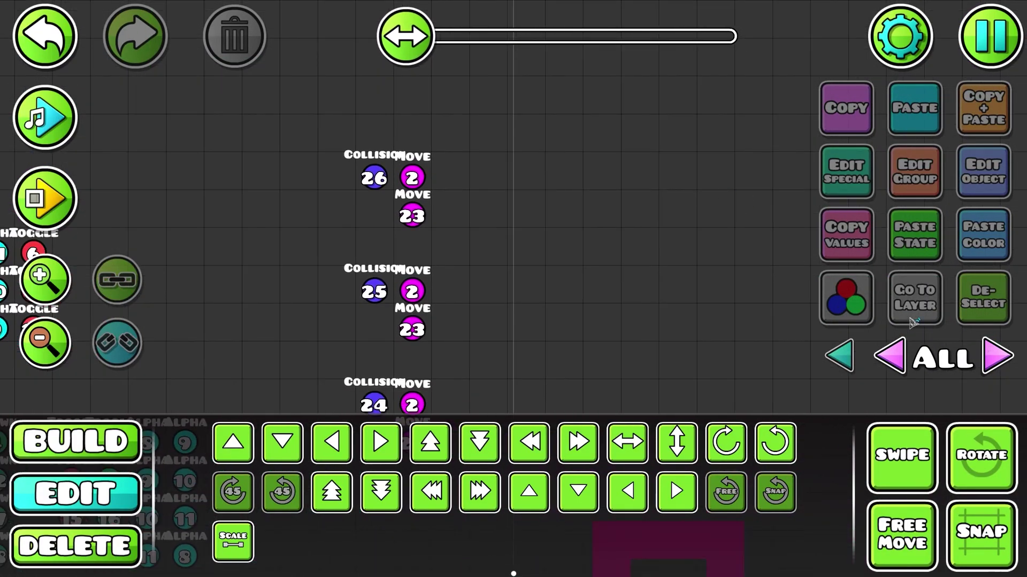
pyautogui.click(882, 469)
pyautogui.moveTo(382, 167); pyautogui.dragTo(411, 229)
pyautogui.click(982, 171)
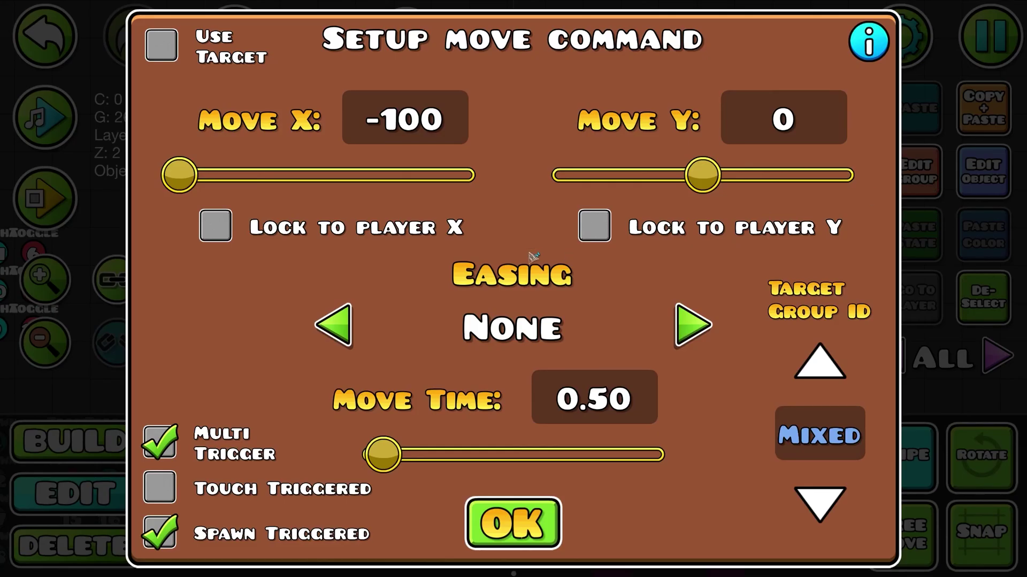
pyautogui.click(443, 124)
pyautogui.press('BackSpace')
pyautogui.press('BackSpace')
pyautogui.press('BackSpace')
pyautogui.press('BackSpace')
pyautogui.write('100')
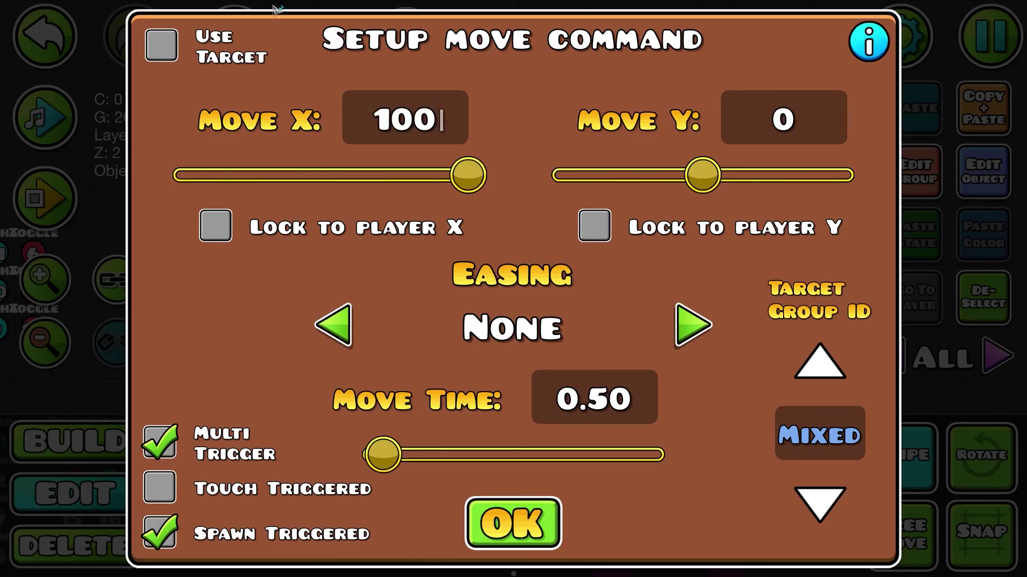
pyautogui.press('Escape')
# - Playtest the level in the editor to check the corrected horizontal room shift, and stop the run
pyautogui.click(45, 198)
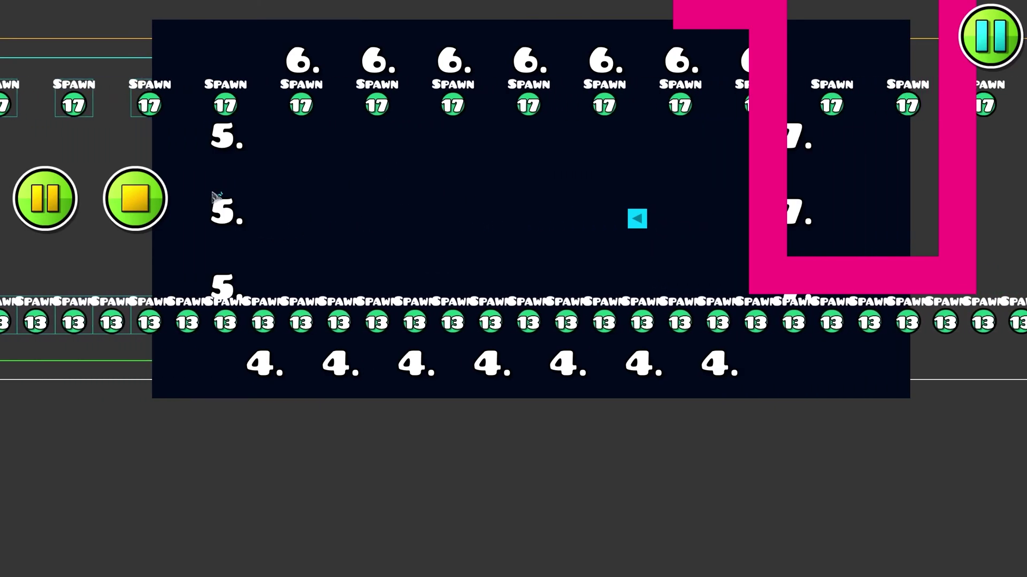
pyautogui.click(46, 199)
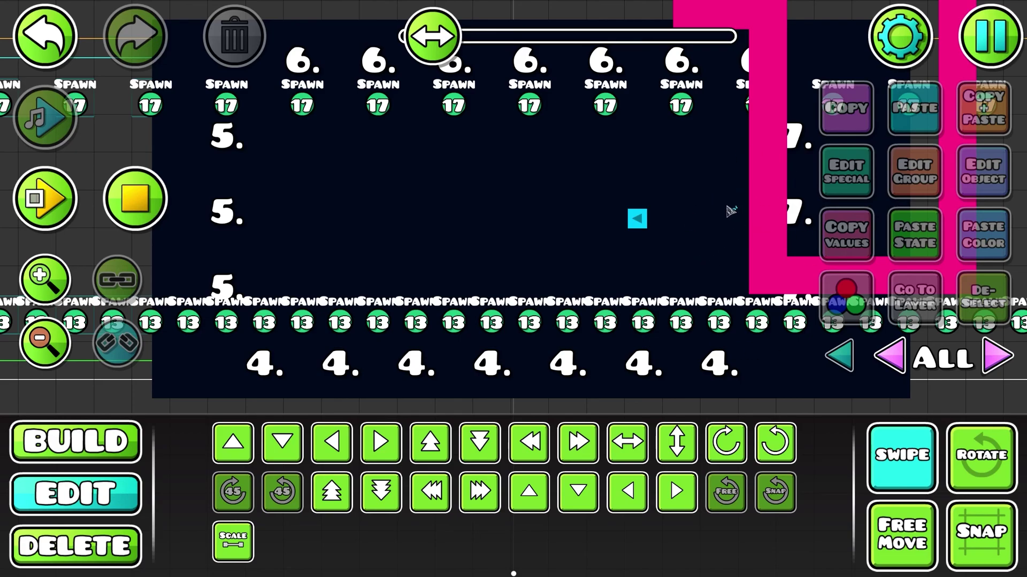
pyautogui.click(915, 482)
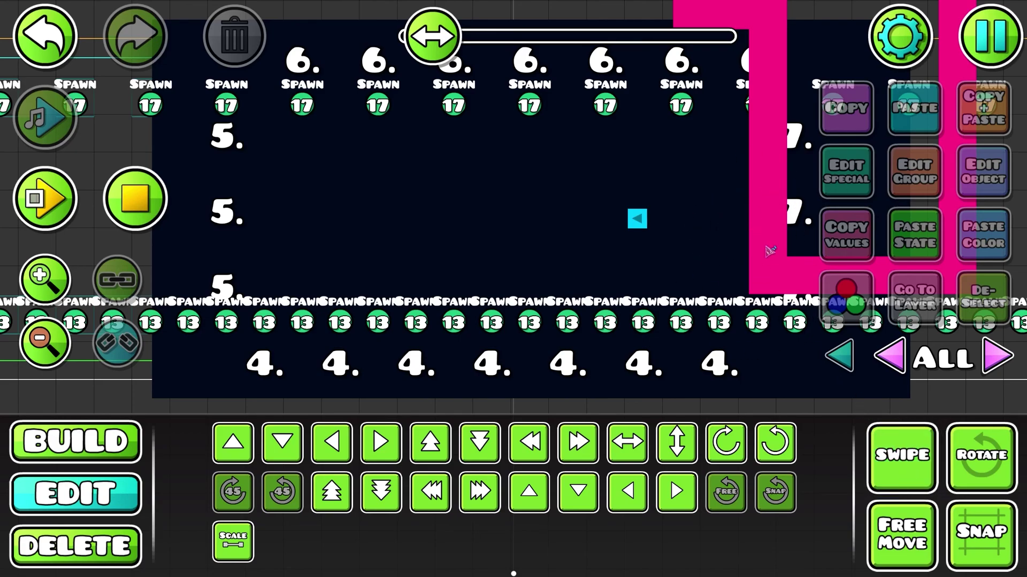
pyautogui.click(129, 184)
# - Duplicate the Collision trigger targeting 26 with its two Move triggers and place the copies three grid cells higher
pyautogui.moveTo(176, 268); pyautogui.dragTo(752, 319)
pyautogui.moveTo(680, 148); pyautogui.dragTo(686, 422)
pyautogui.moveTo(476, 126); pyautogui.dragTo(485, 399)
pyautogui.moveTo(665, 233); pyautogui.dragTo(672, 470)
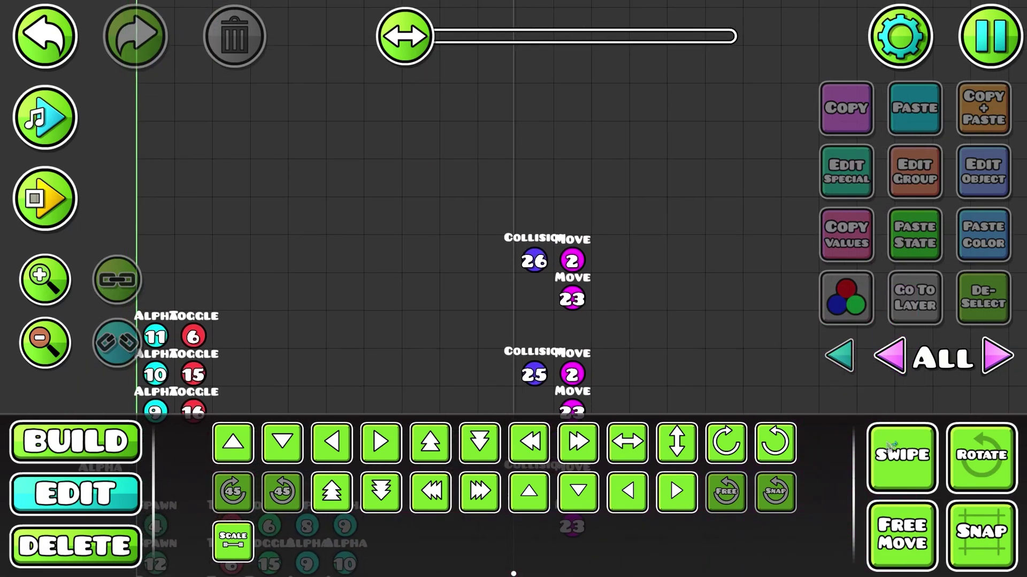
pyautogui.click(888, 447)
pyautogui.moveTo(485, 212); pyautogui.dragTo(665, 304)
pyautogui.click(985, 111)
pyautogui.press('w')
pyautogui.press('w')
pyautogui.press('w')
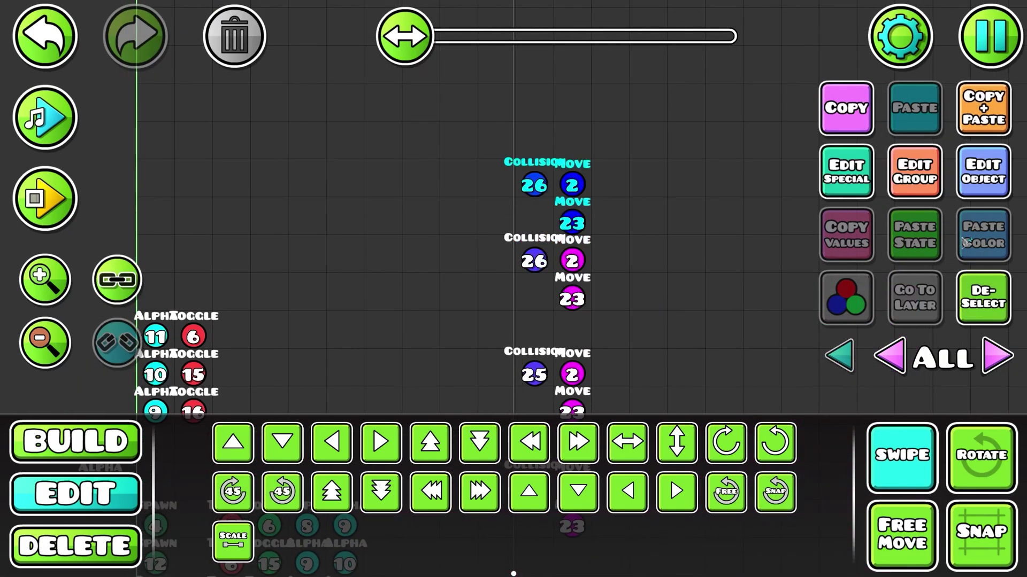
pyautogui.click(983, 298)
# - Set BlockB ID to 7 on the topmost Collision trigger
pyautogui.click(534, 147)
pyautogui.click(983, 172)
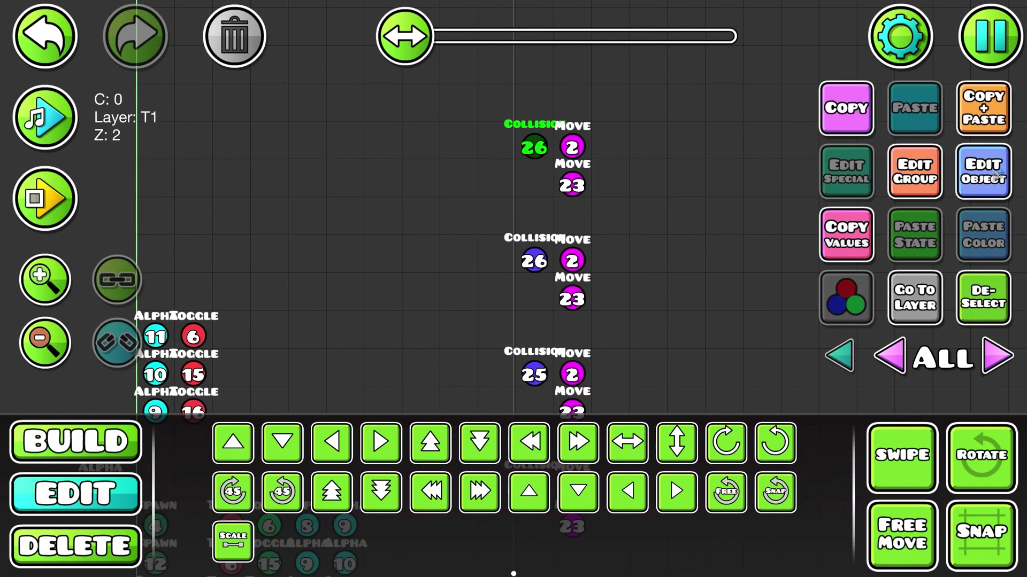
pyautogui.click(723, 220)
pyautogui.click(725, 219)
pyautogui.press('Escape')
# - Look up the next free group ID and set the topmost Collision trigger's Target ID to 27
pyautogui.click(921, 177)
pyautogui.click(284, 211)
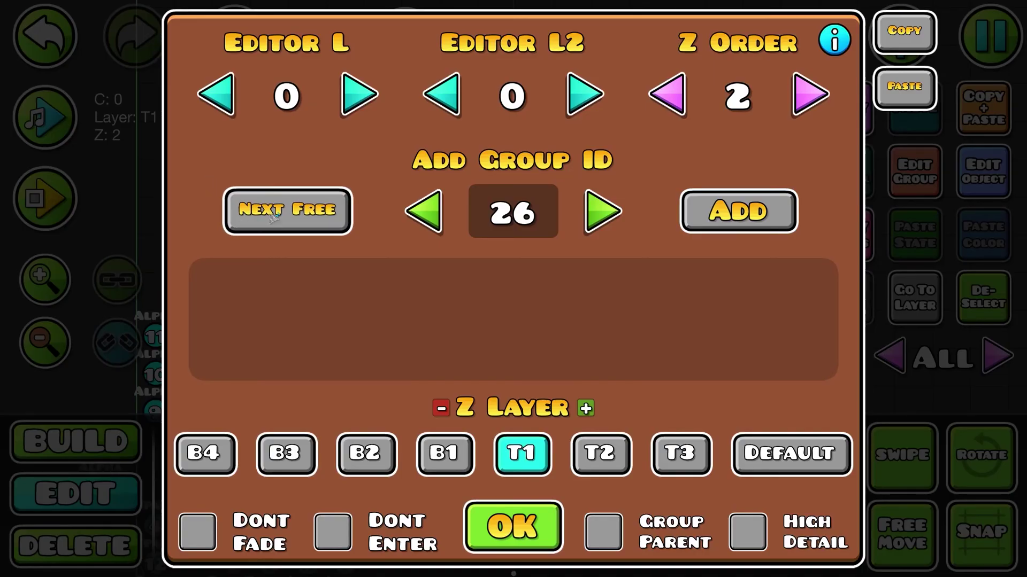
pyautogui.press('Escape')
pyautogui.click(967, 179)
pyautogui.click(423, 340)
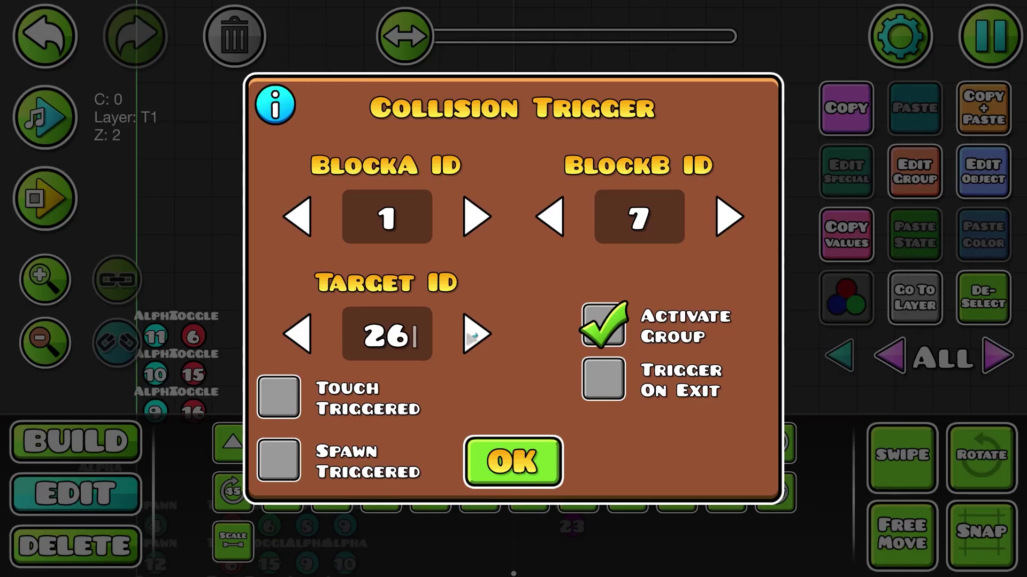
pyautogui.click(472, 337)
pyautogui.press('Escape')
# - Replace group ID 26 with 27 on the two topmost Move triggers
pyautogui.click(585, 148)
pyautogui.keyDown('shift'); pyautogui.click(584, 176); pyautogui.keyUp('shift')
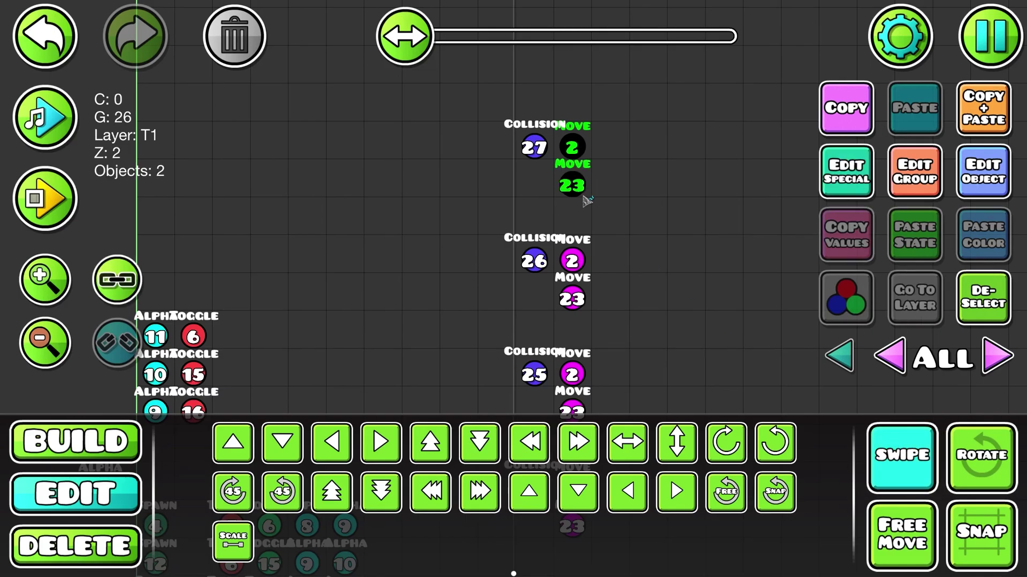
pyautogui.click(933, 179)
pyautogui.click(326, 279)
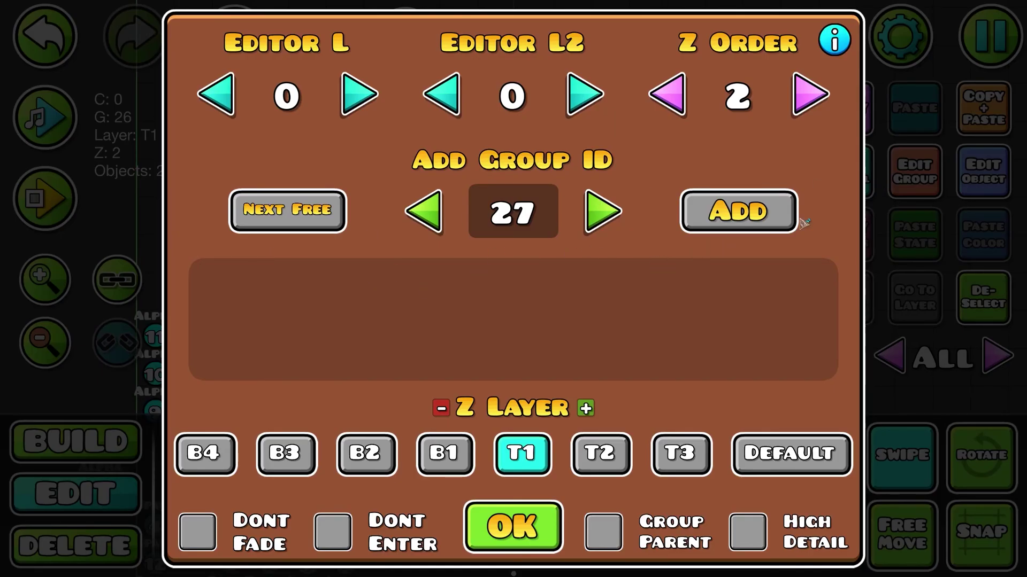
pyautogui.click(789, 214)
pyautogui.press('Escape')
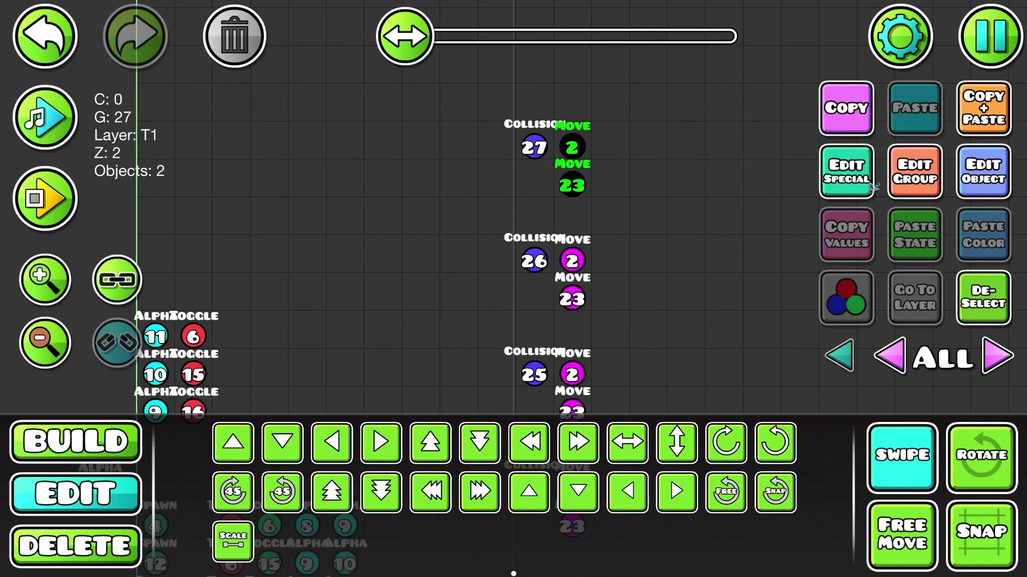
# - Set Move X to -100 on the two Move triggers of group 27
pyautogui.click(962, 172)
pyautogui.click(412, 124)
pyautogui.press('BackSpace')
pyautogui.press('BackSpace')
pyautogui.press('BackSpace')
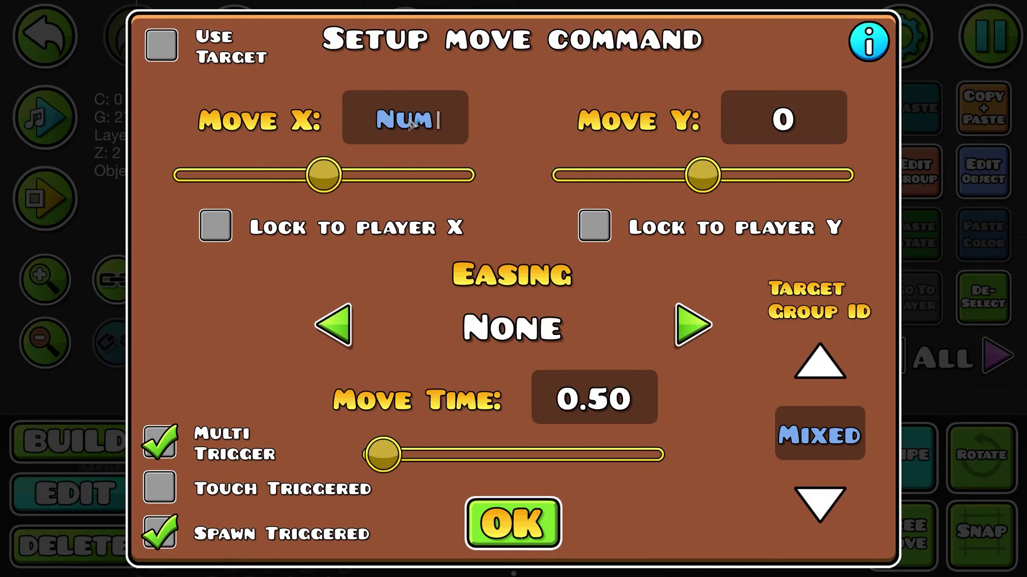
pyautogui.write('-100')
pyautogui.press('Escape')
# - Playtest the level in the editor to check the room transitions on all sides, and return to editing
pyautogui.click(42, 224)
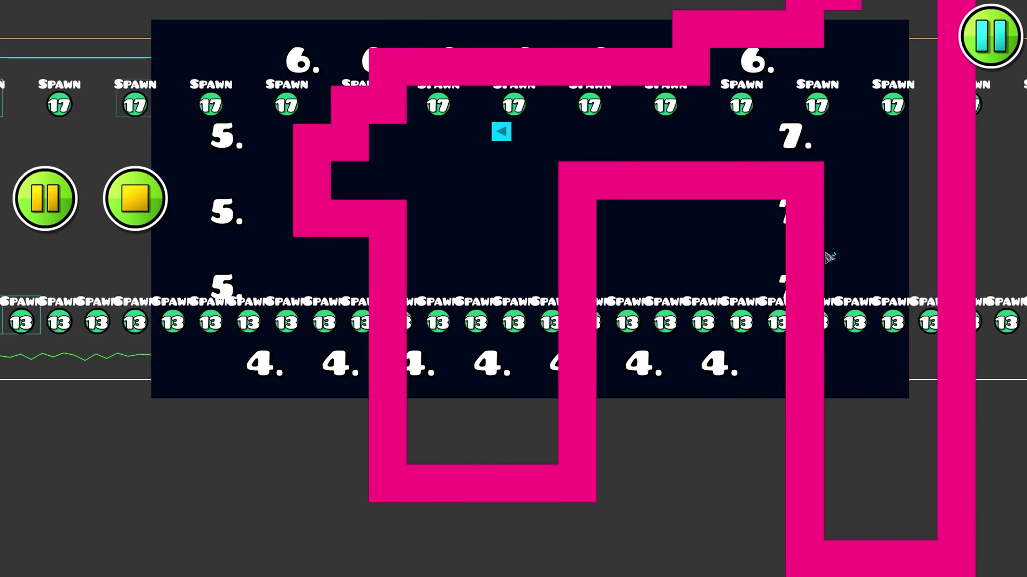
pyautogui.press('Escape')
pyautogui.click(581, 131)
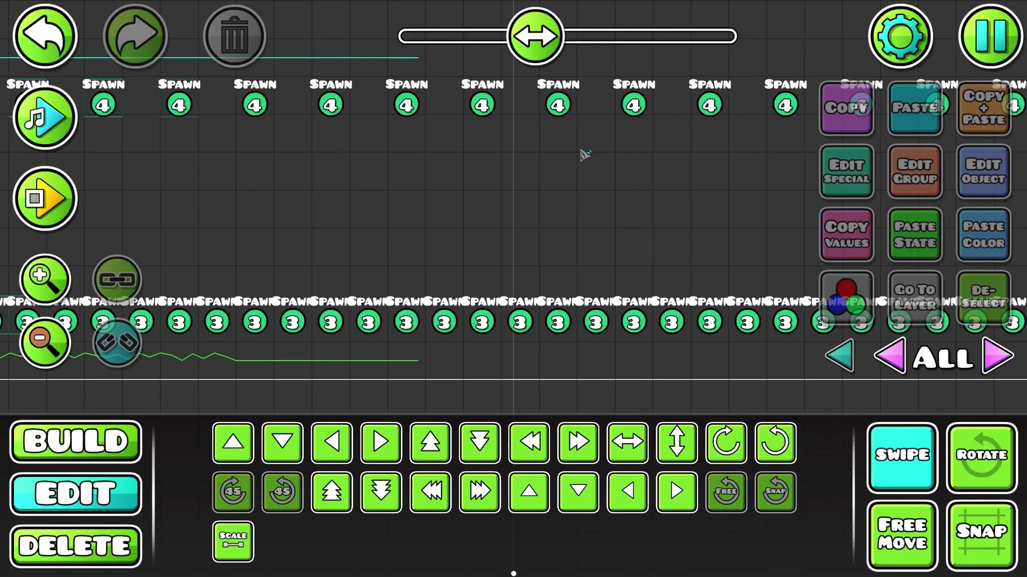
# - Examine the numbered collision blocks around the first room on editor layer 0, and show all layers again
pyautogui.click(917, 435)
pyautogui.moveTo(536, 36); pyautogui.dragTo(404, 36)
pyautogui.moveTo(306, 339); pyautogui.dragTo(537, 165)
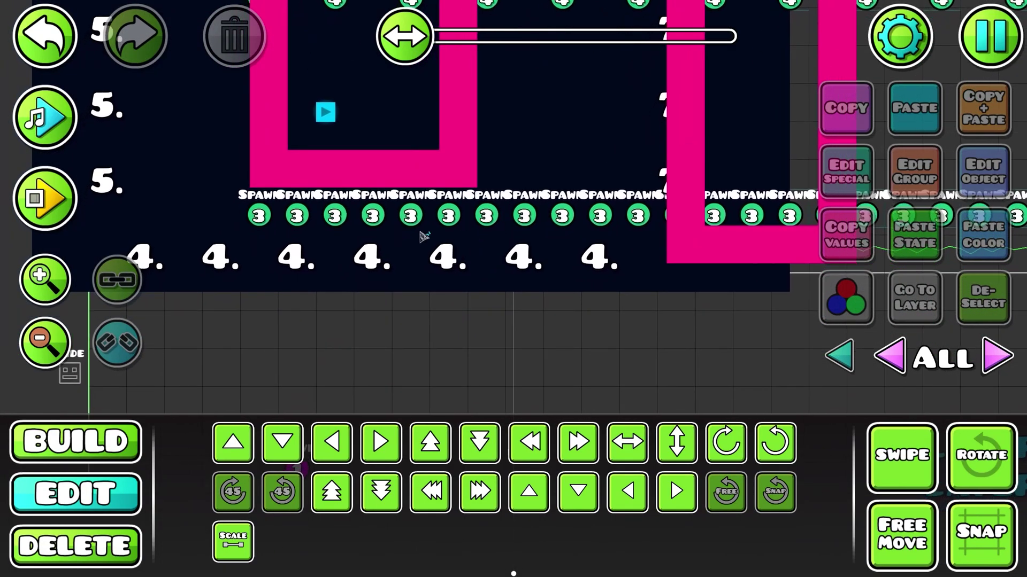
pyautogui.moveTo(553, 232); pyautogui.dragTo(442, 568)
pyautogui.moveTo(472, 356); pyautogui.dragTo(515, 216)
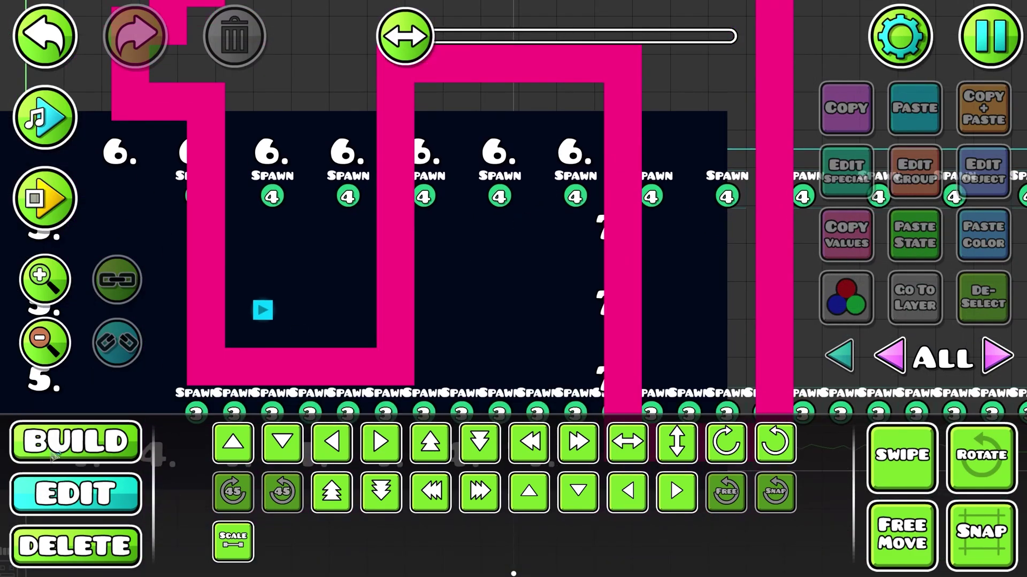
pyautogui.moveTo(703, 341); pyautogui.dragTo(829, 169)
pyautogui.click(995, 355)
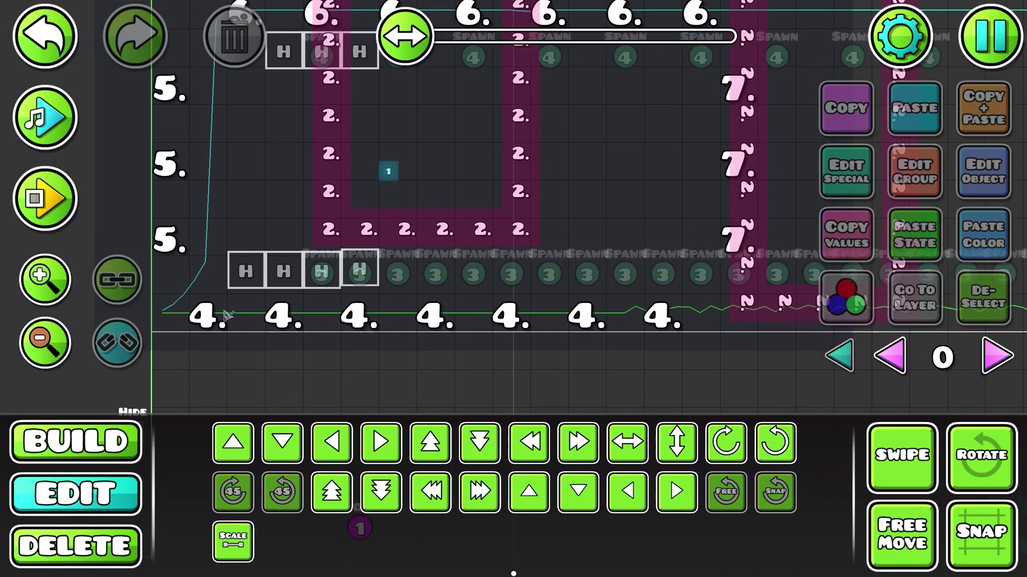
pyautogui.scroll(5, 228, 316)
pyautogui.scroll(-3, 712, 272)
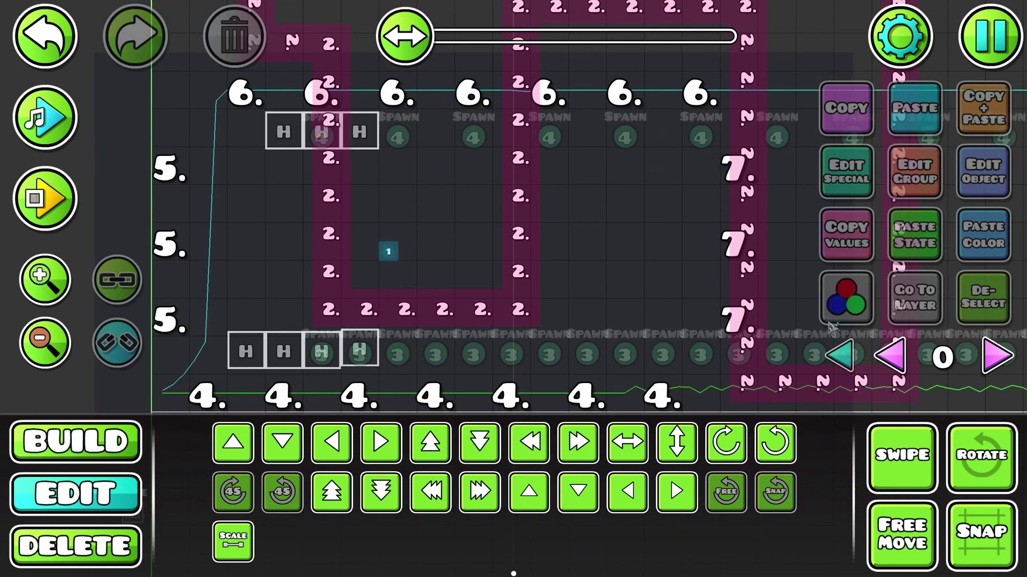
pyautogui.click(850, 357)
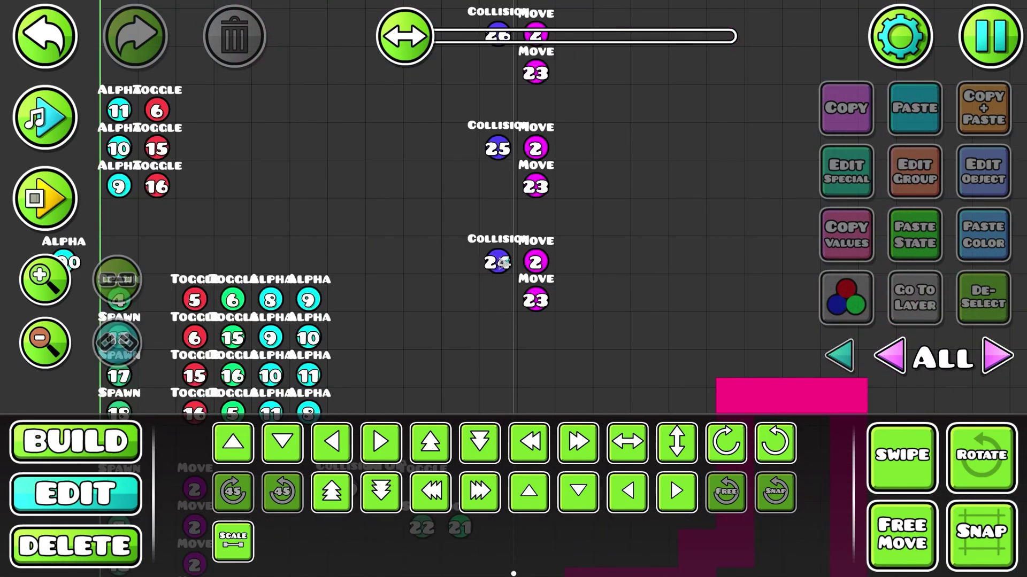
# - Review the block and target IDs of the four room-side Collision triggers, from target 24 up to 27
pyautogui.click(498, 261)
pyautogui.click(978, 174)
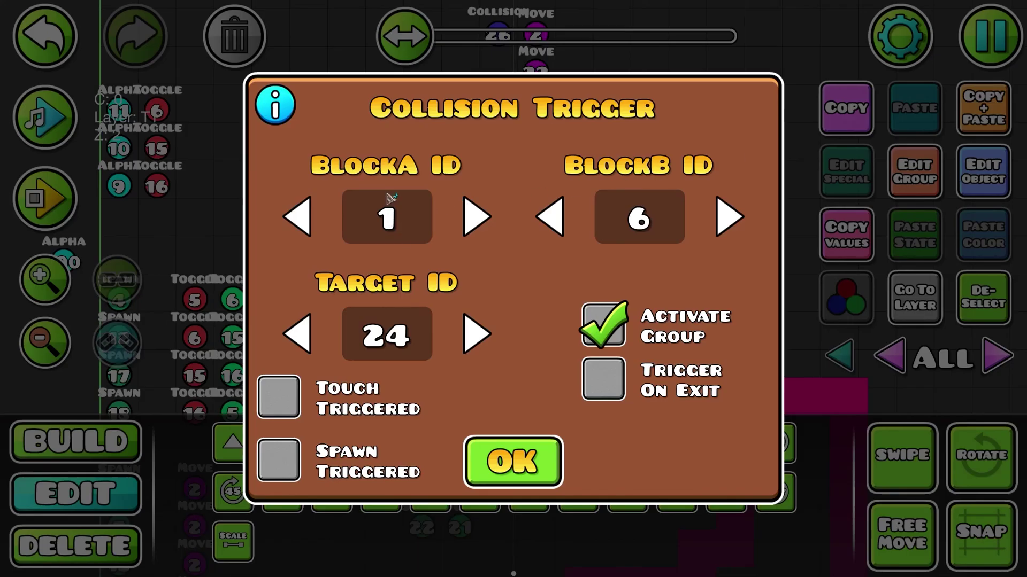
pyautogui.press('Escape')
pyautogui.moveTo(613, 219); pyautogui.dragTo(651, 315)
pyautogui.click(547, 248)
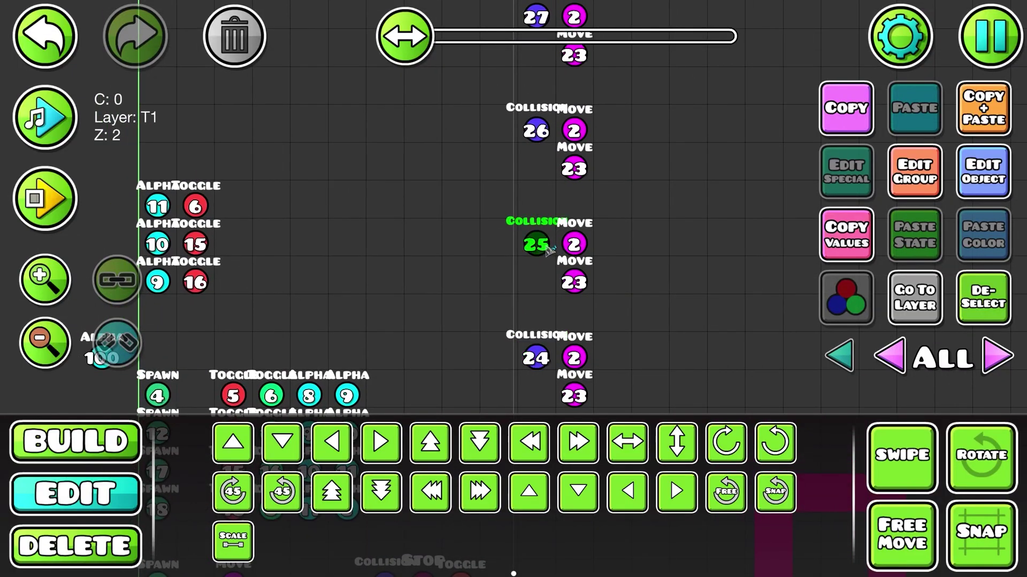
pyautogui.click(983, 171)
pyautogui.press('Escape')
pyautogui.scroll(4, 623, 344)
pyautogui.click(550, 272)
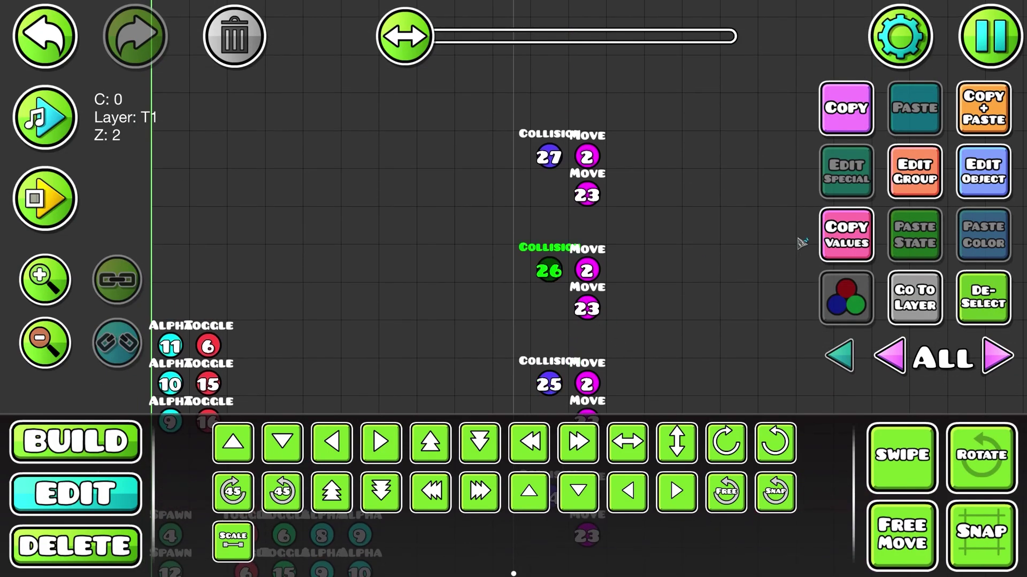
pyautogui.click(983, 171)
pyautogui.press('Escape')
pyautogui.click(549, 155)
pyautogui.click(983, 171)
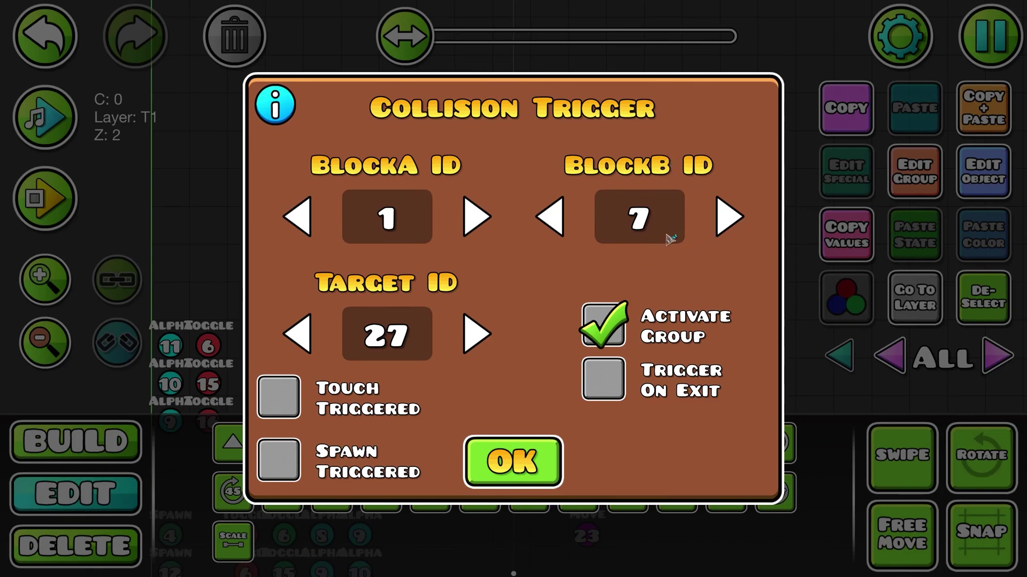
pyautogui.press('Escape')
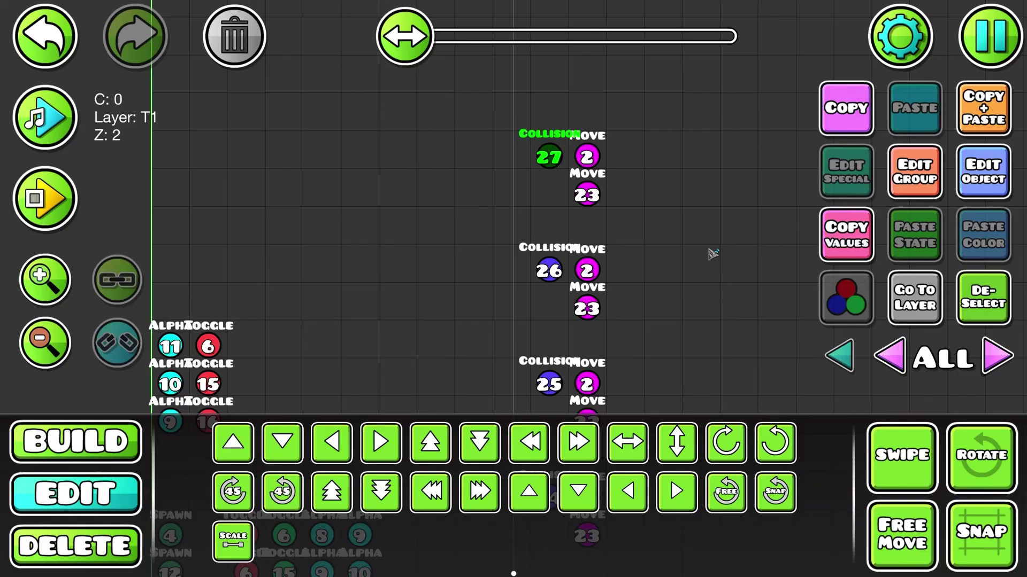
# - Recheck the settings of the Collision triggers targeting 24 and 25, and clear the selection
pyautogui.scroll(-5, 708, 251)
pyautogui.click(547, 271)
pyautogui.click(969, 185)
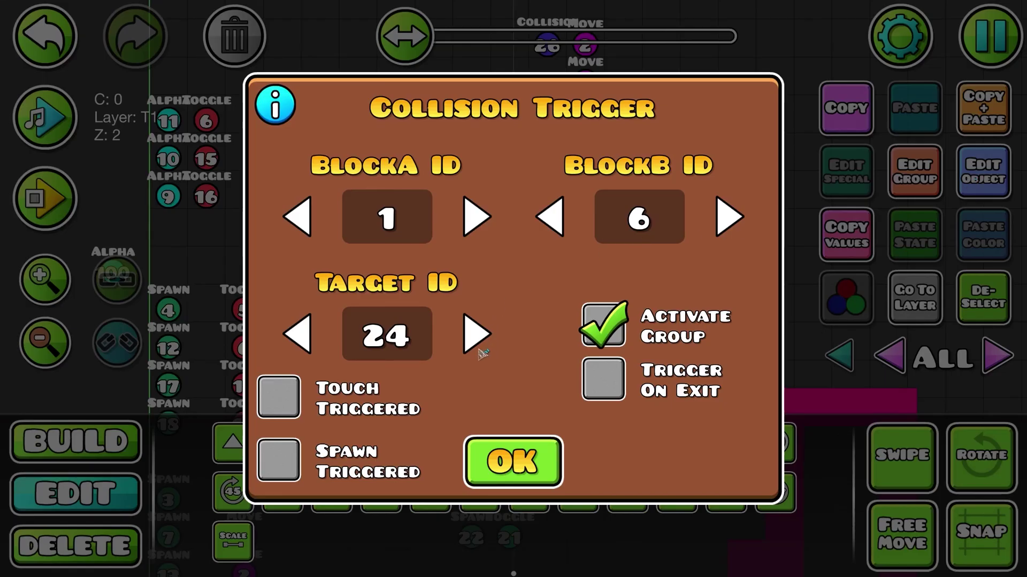
pyautogui.press('Escape')
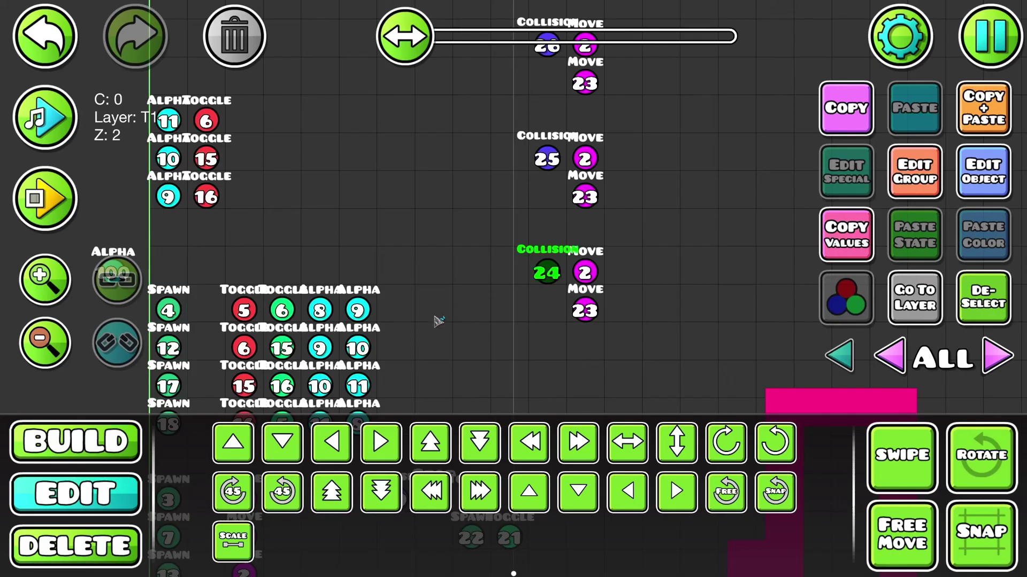
pyautogui.click(547, 156)
pyautogui.click(983, 171)
pyautogui.press('Escape')
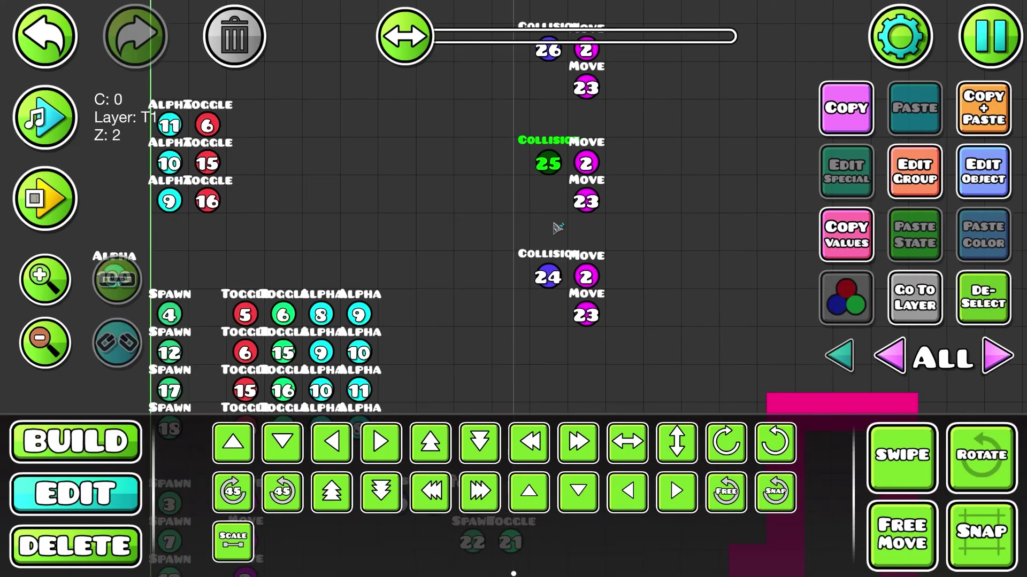
pyautogui.scroll(3, 562, 270)
pyautogui.scroll(4, 562, 270)
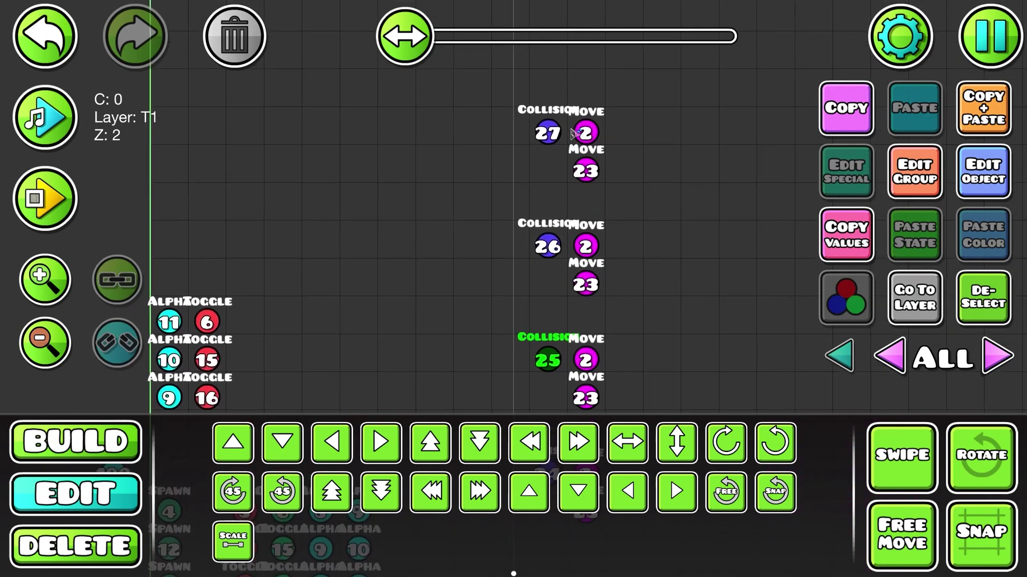
pyautogui.click(983, 298)
pyautogui.scroll(-6, 706, 241)
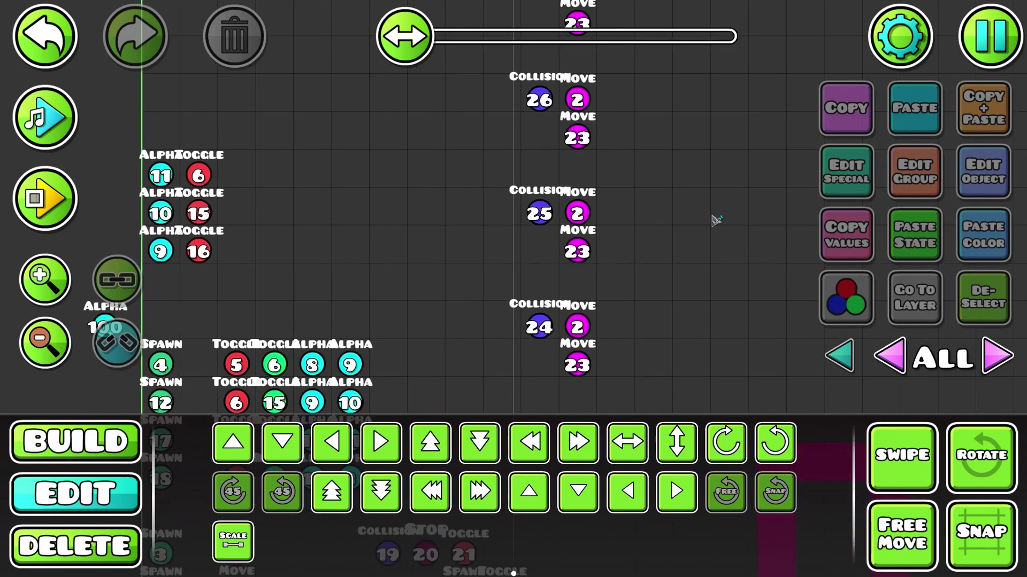
# - Select the two Move triggers beside the Collision trigger targeting 24, and review their shared move settings and group ID
pyautogui.click(45, 342)
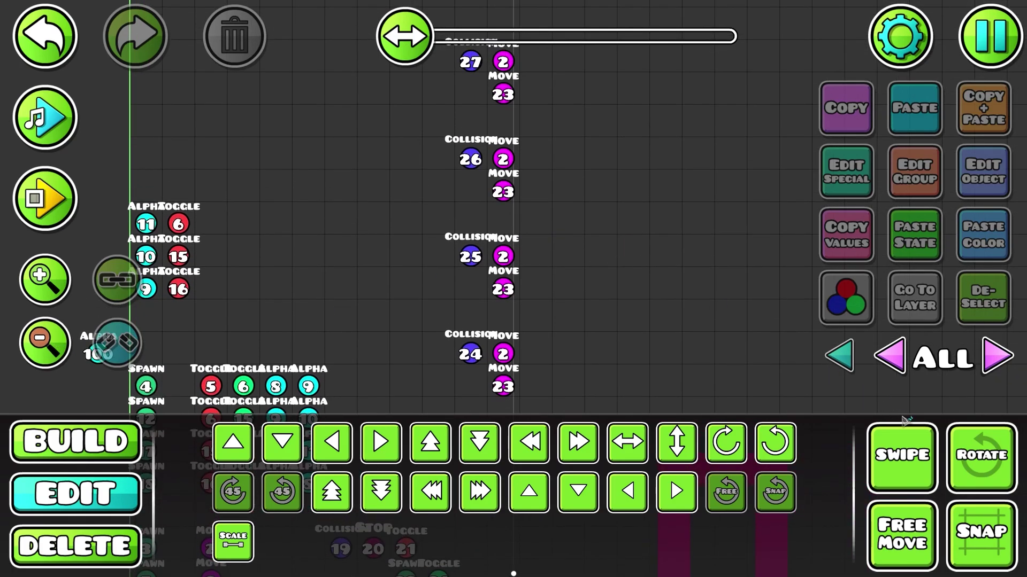
pyautogui.click(908, 440)
pyautogui.moveTo(513, 354); pyautogui.dragTo(511, 386)
pyautogui.click(967, 193)
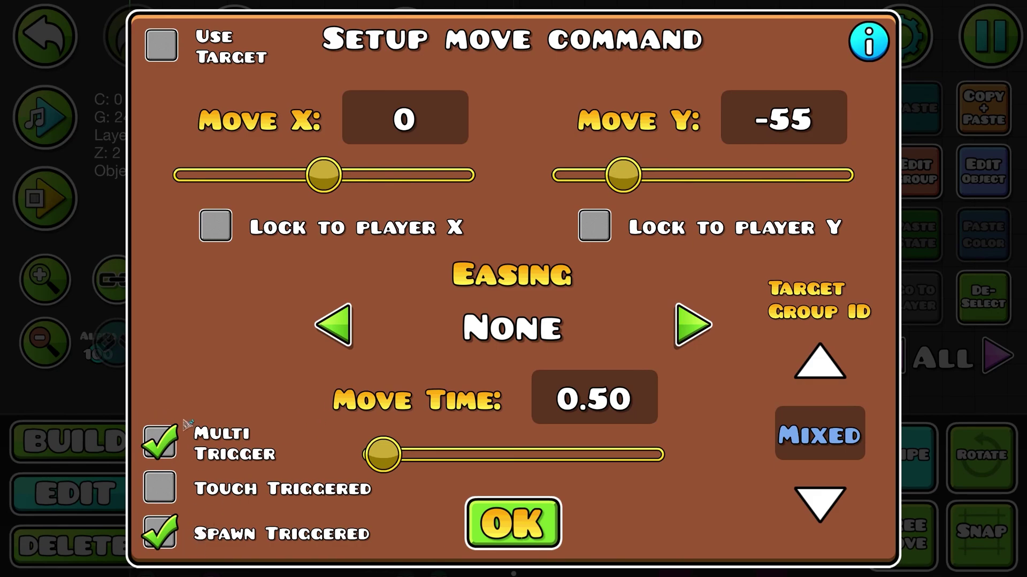
pyautogui.press('Escape')
pyautogui.click(901, 183)
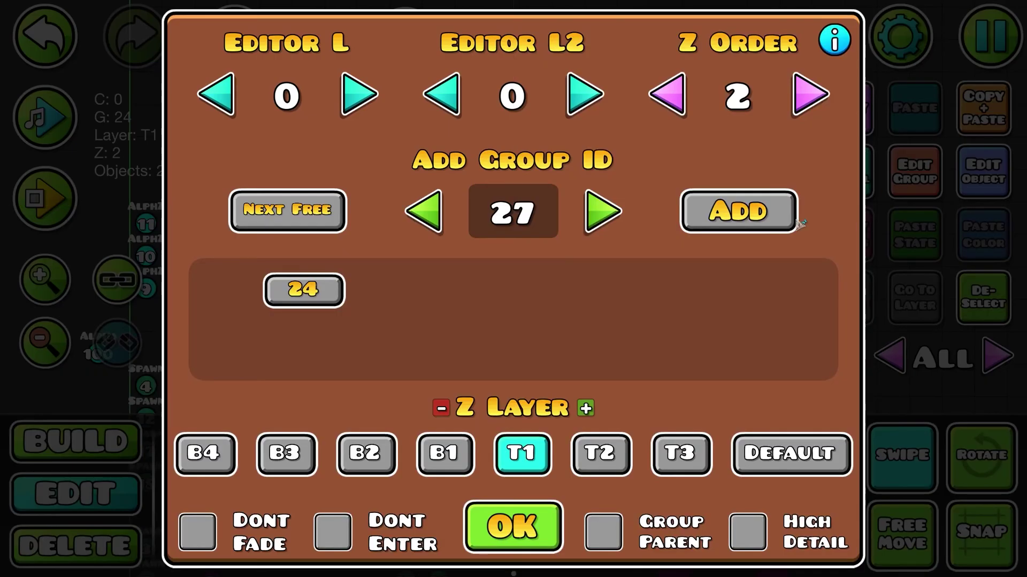
pyautogui.press('Escape')
# - Compare the settings of the Collision trigger targeting 24 with the group ID of the Move trigger beside it
pyautogui.click(919, 464)
pyautogui.click(991, 304)
pyautogui.click(470, 356)
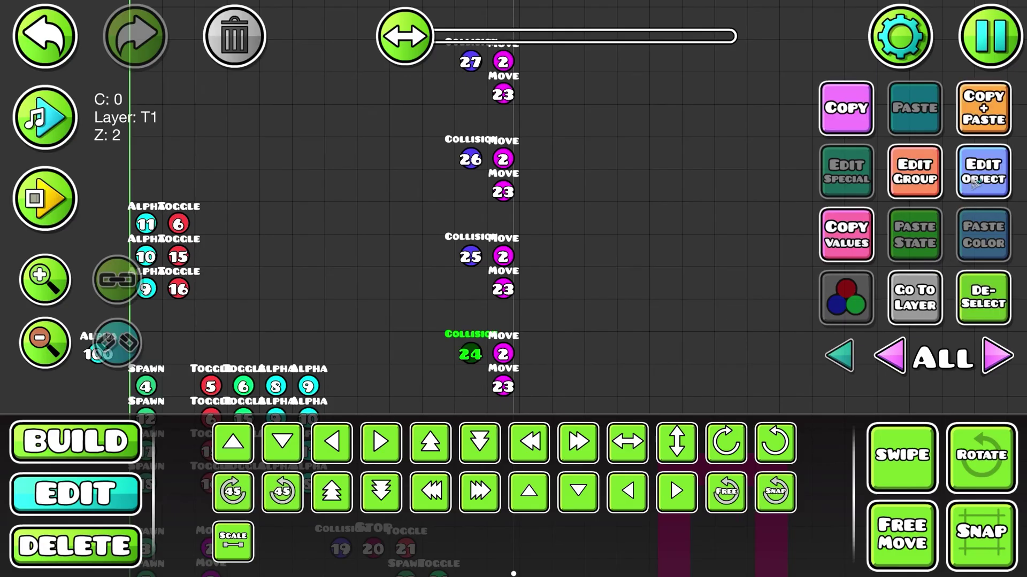
pyautogui.click(973, 181)
pyautogui.press('Escape')
pyautogui.moveTo(405, 345); pyautogui.dragTo(517, 260)
pyautogui.click(494, 269)
pyautogui.click(920, 178)
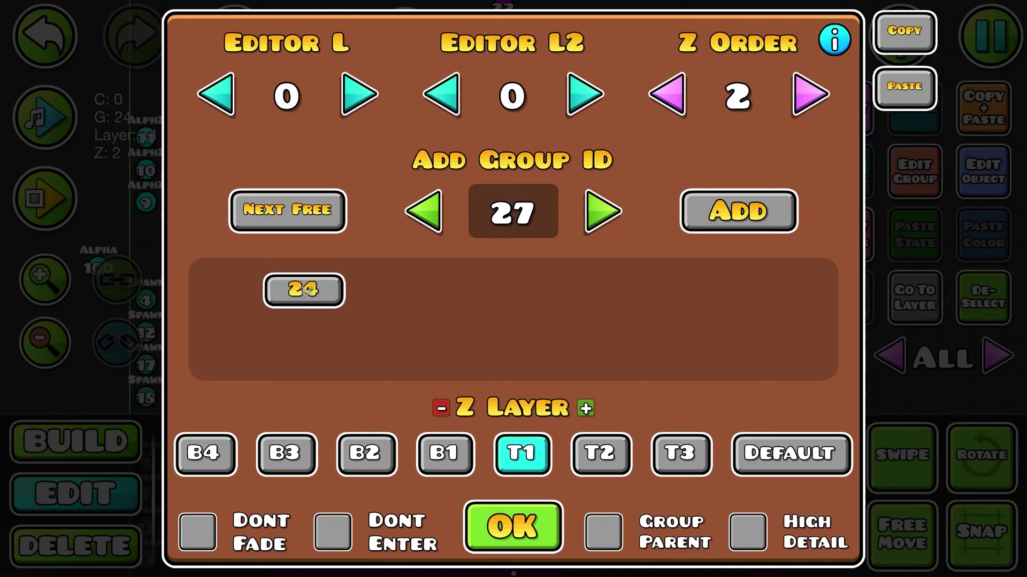
pyautogui.press('Escape')
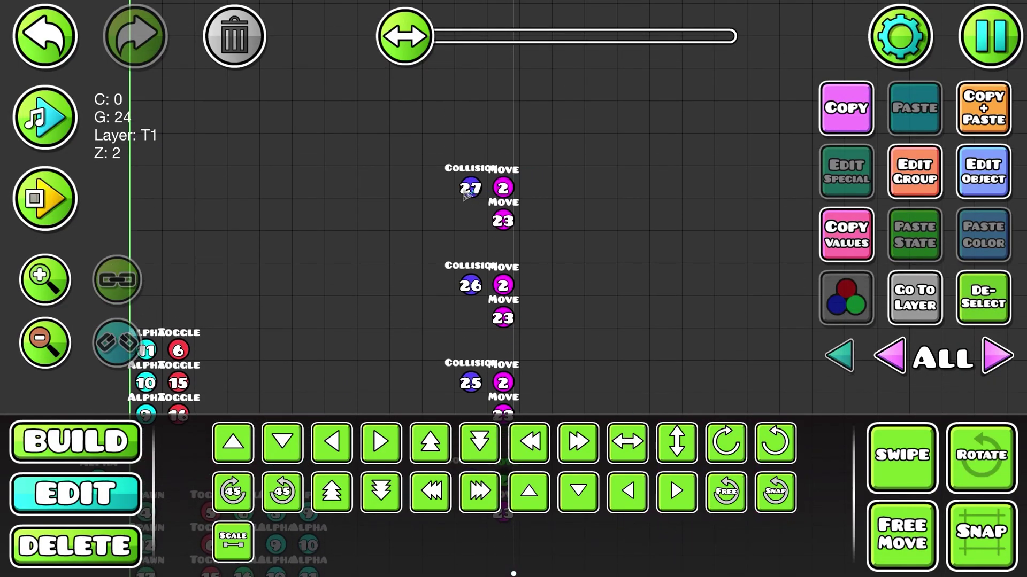
# - Check the Collision trigger targeting 27 against the group ID of its neighbouring Move trigger, and clear the selection
pyautogui.click(469, 188)
pyautogui.click(983, 171)
pyautogui.press('Escape')
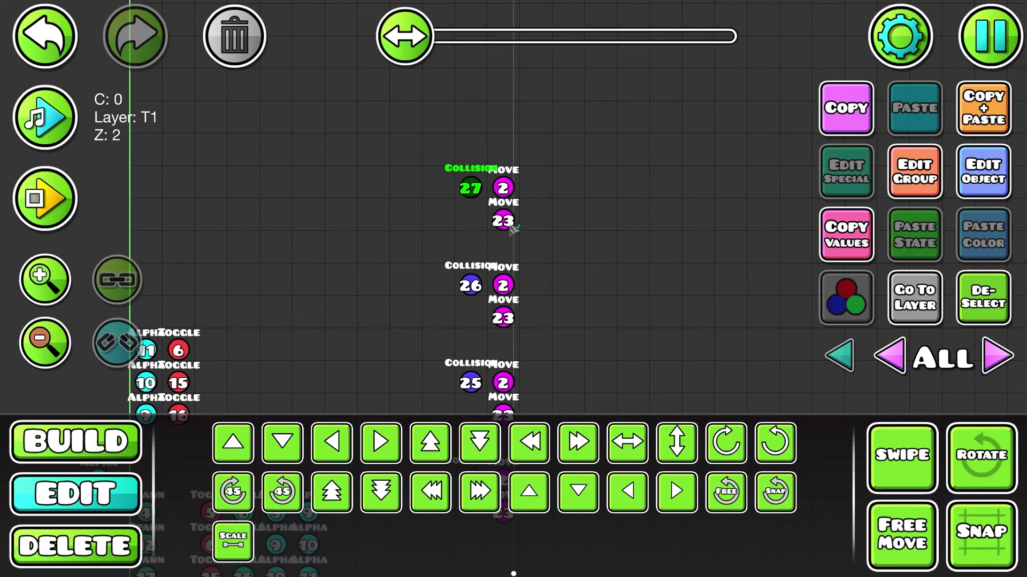
pyautogui.click(503, 189)
pyautogui.click(924, 181)
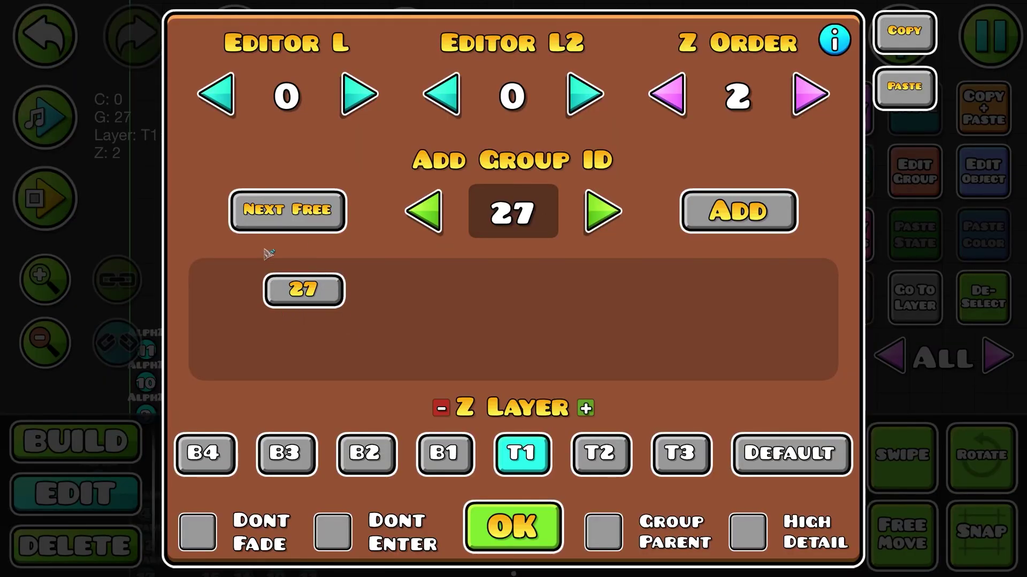
pyautogui.press('Escape')
pyautogui.click(986, 298)
# - Look over the numbered collision blocks around the first room and the Collision and Move trigger rows above it
pyautogui.moveTo(695, 208); pyautogui.dragTo(685, 160)
pyautogui.moveTo(592, 224); pyautogui.dragTo(595, 123)
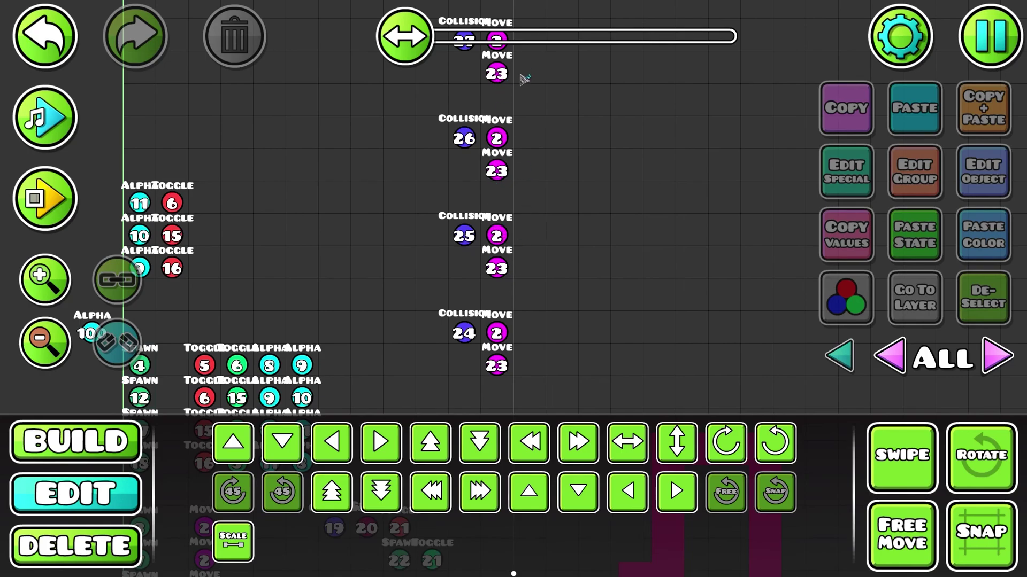
pyautogui.scroll(-5, 576, 298)
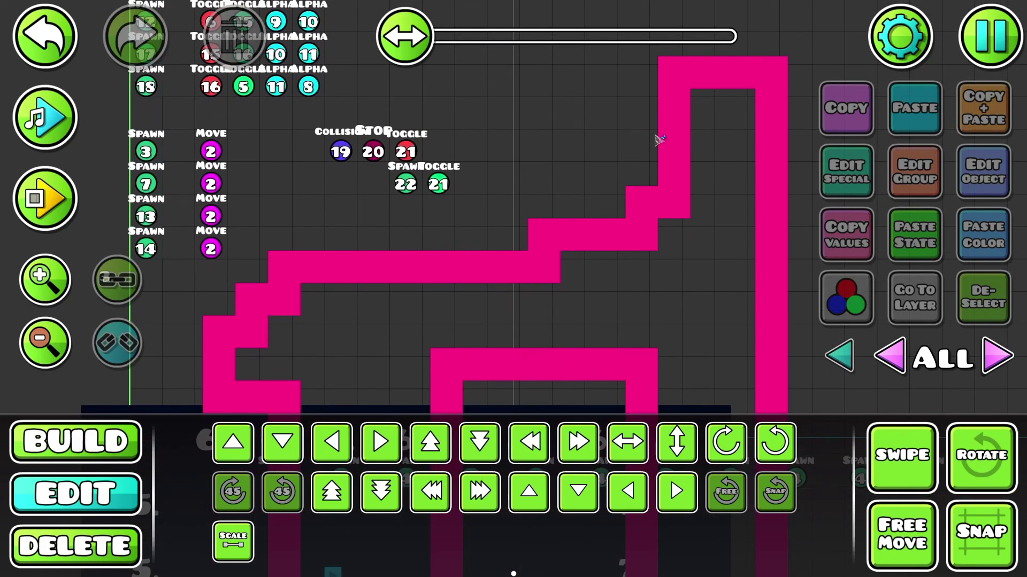
pyautogui.scroll(-3, 435, 255)
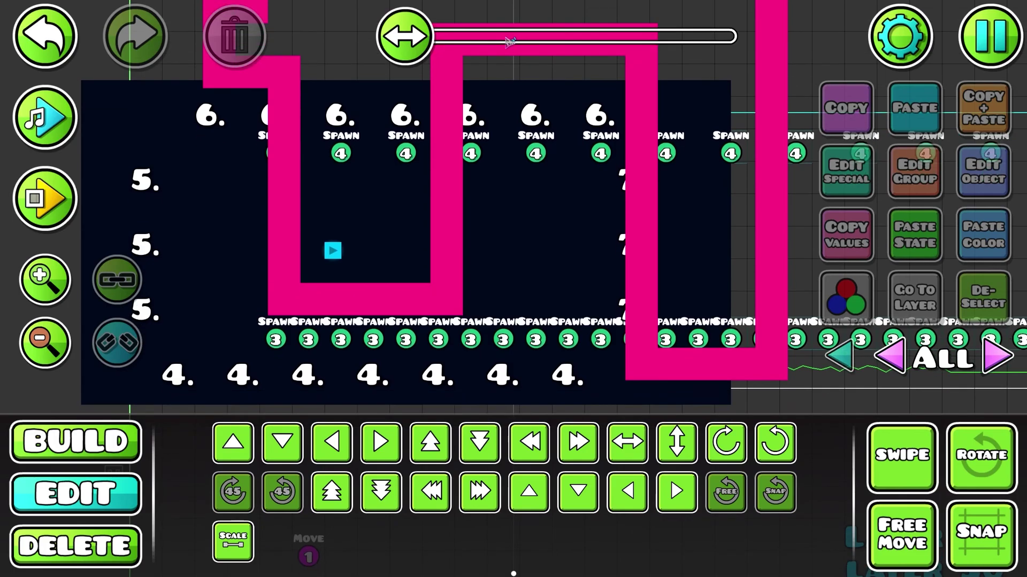
pyautogui.scroll(3, 569, 222)
pyautogui.scroll(10, 568, 222)
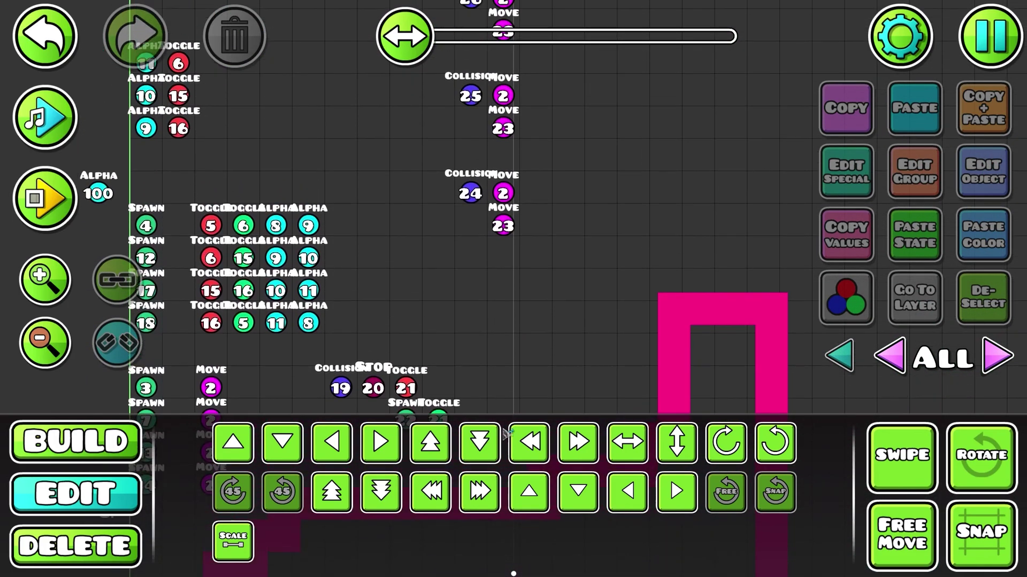